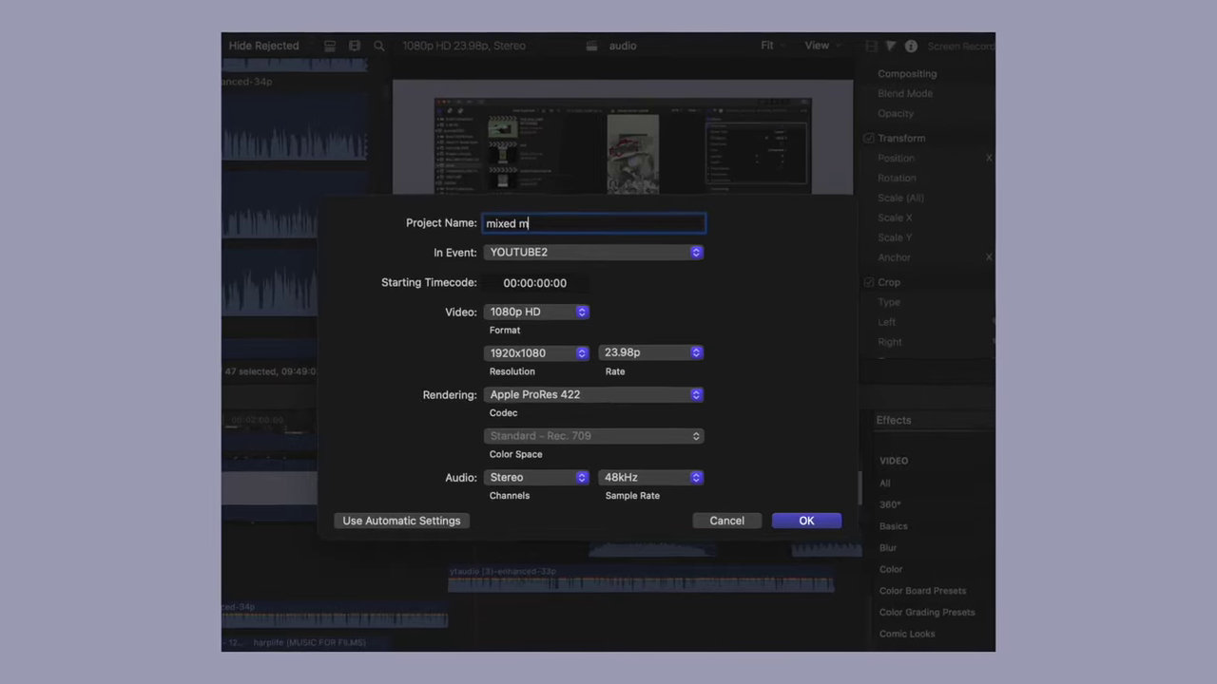
Name the new project "mixed media animation" and set its video format to Vertical with a 1080x1920 resolution.
type("ation")
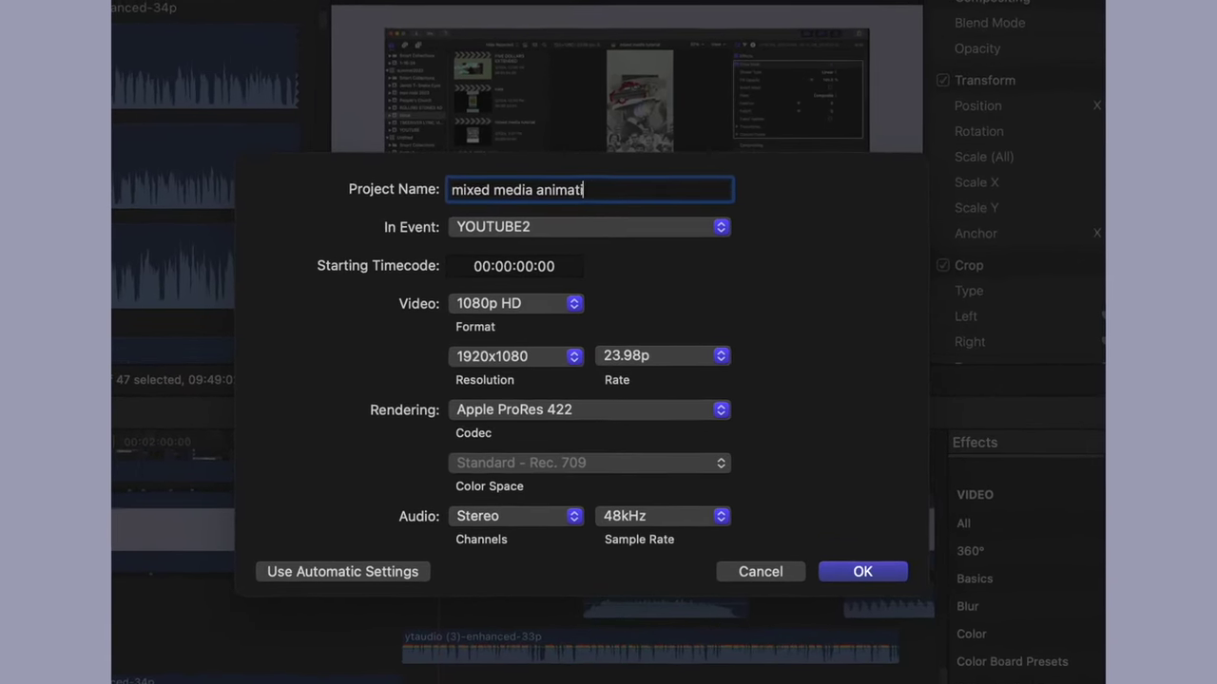
left_click(466, 297)
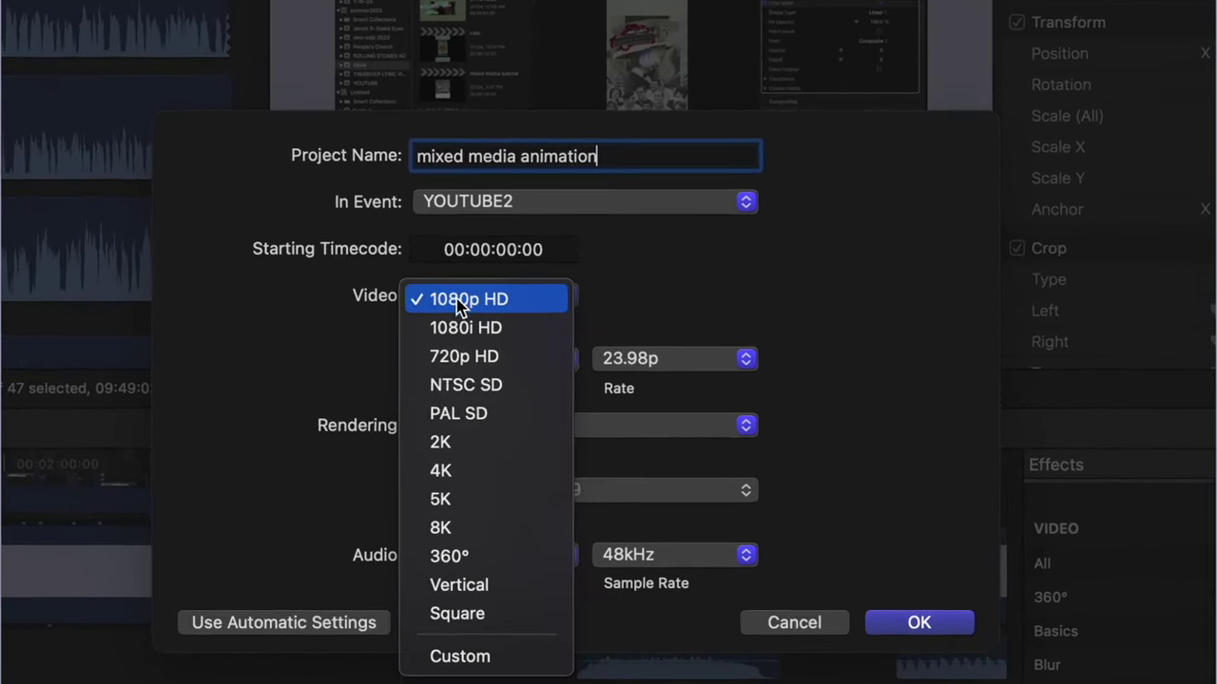
left_click(478, 575)
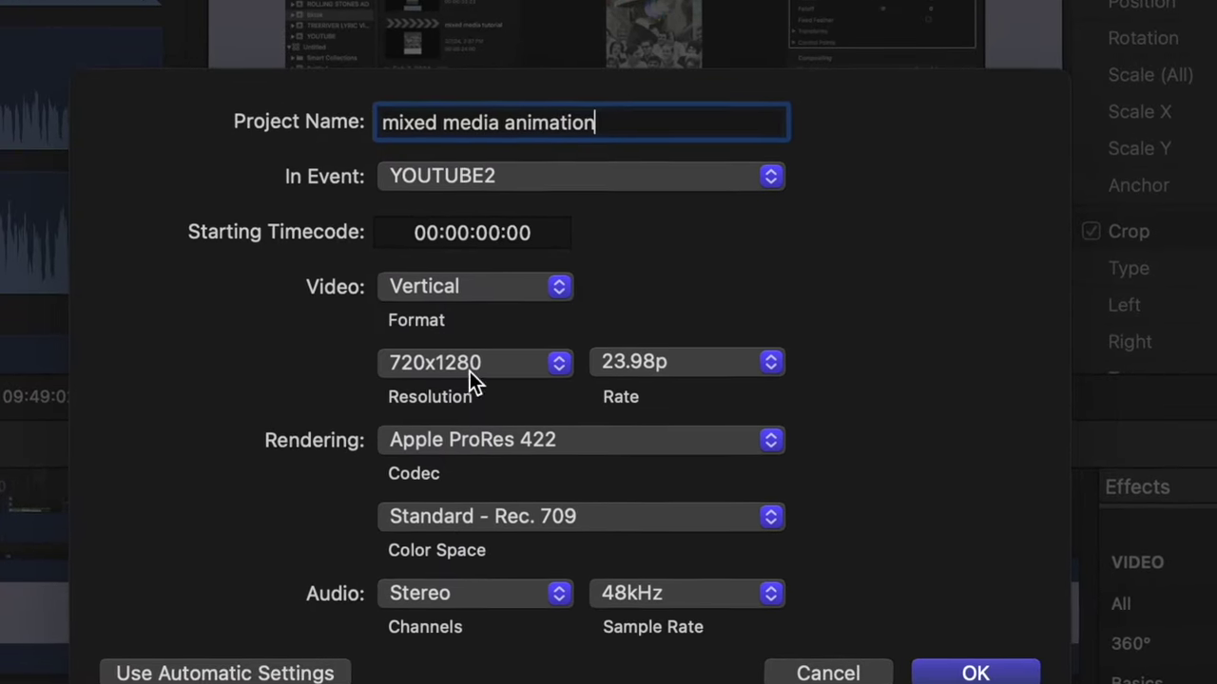
left_click(456, 361)
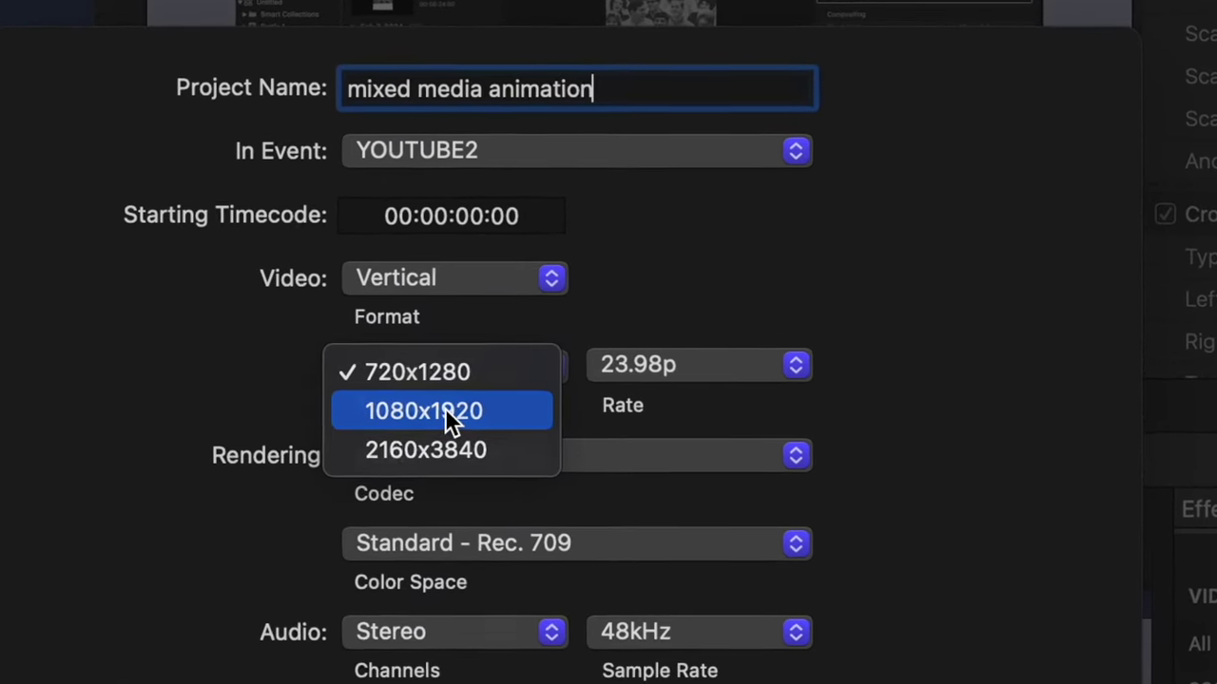
left_click(450, 409)
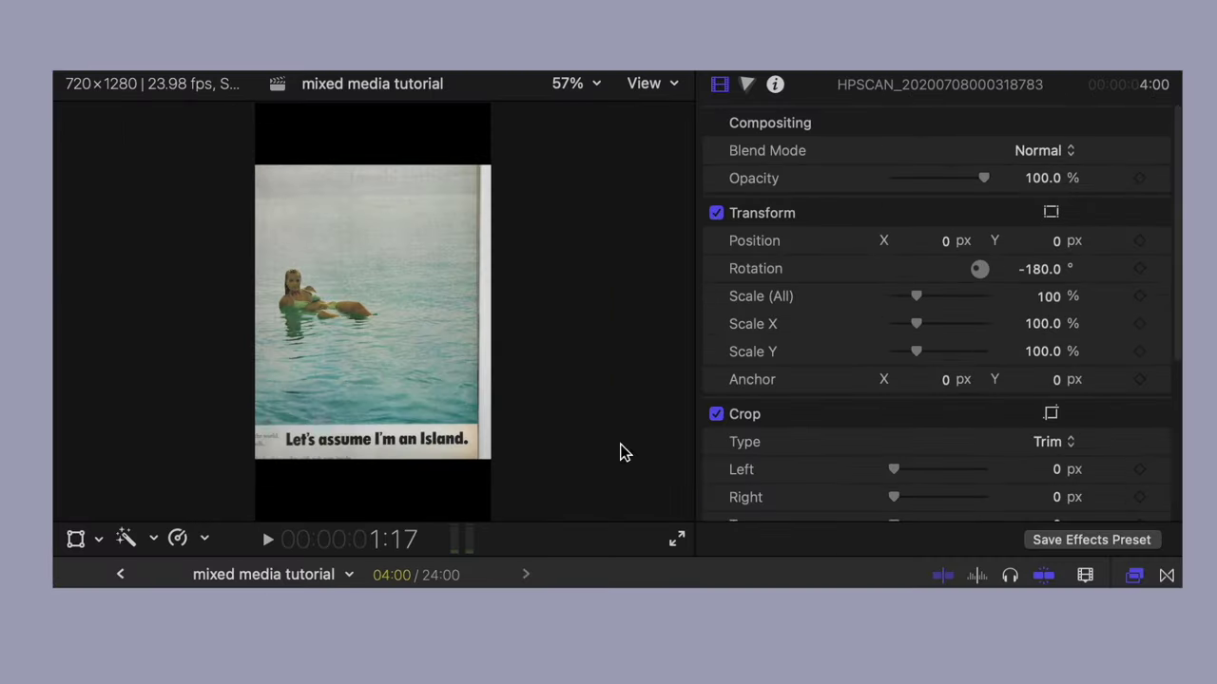
Scale the sea scan to about 199% to fill the frame and stack the hat portrait clip above it.
mouse_move(920, 301)
left_mouse_down()
mouse_move(951, 291)
mouse_move(926, 291)
mouse_move(939, 289)
left_mouse_up()
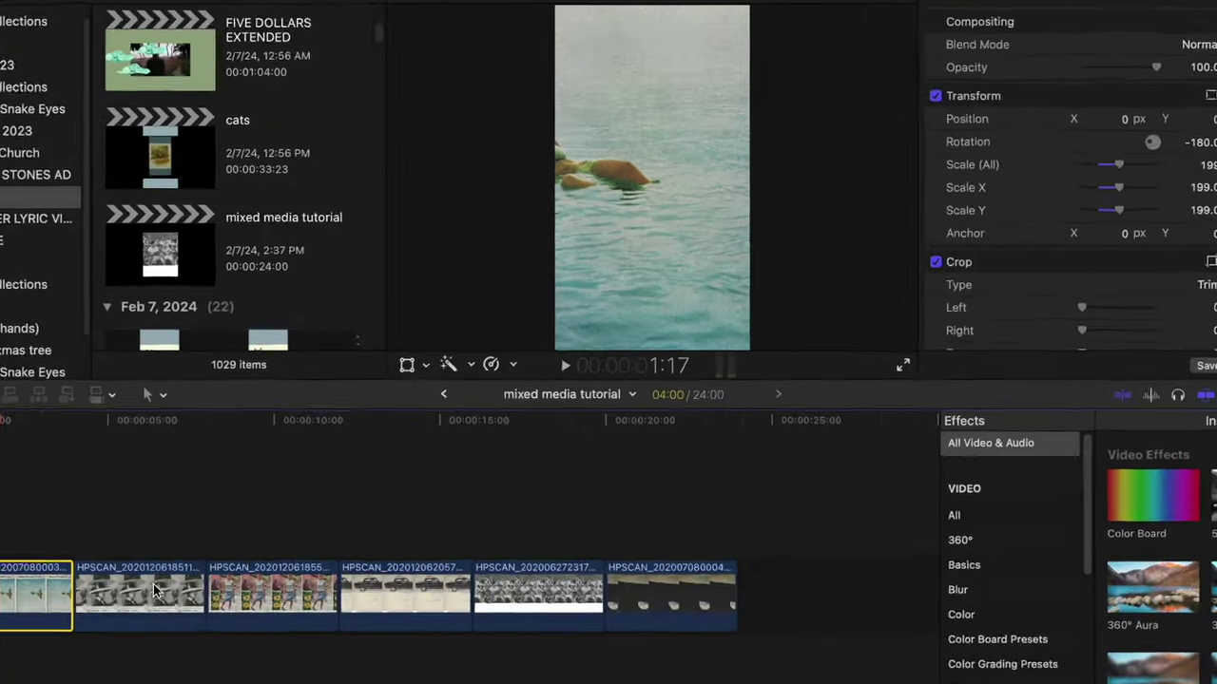
left_click_drag(235, 513, 129, 468)
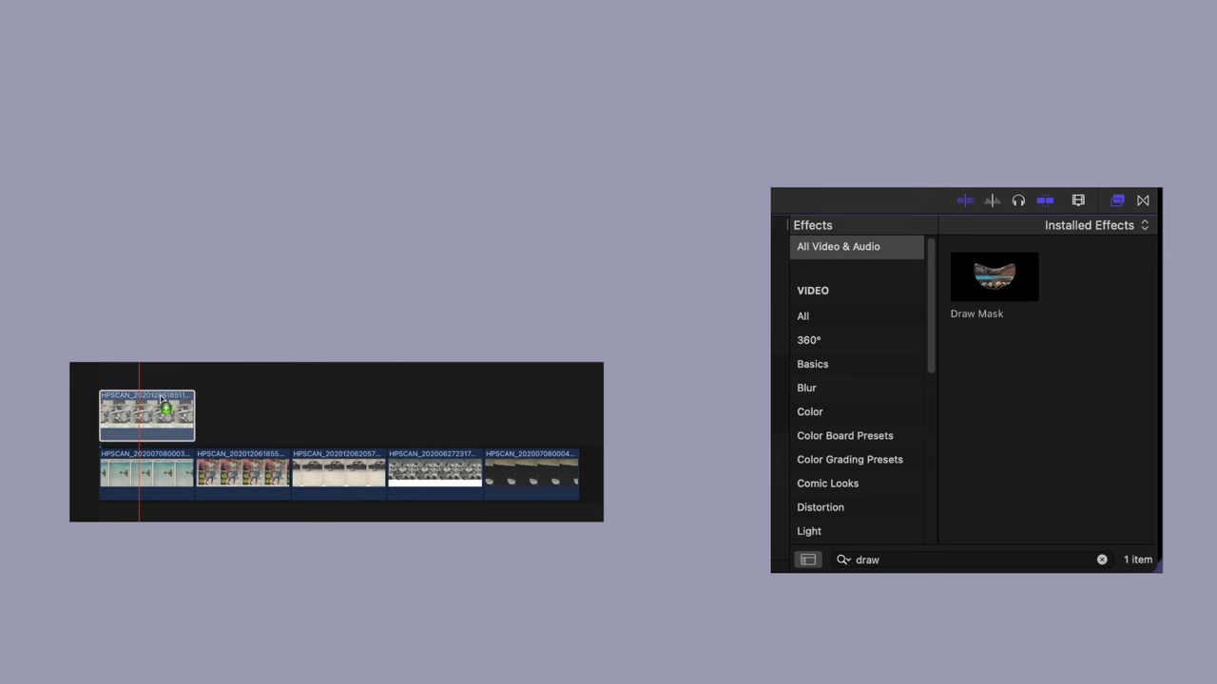
Apply Draw Mask to the hat portrait clip and trace from the woman's chin up around the right side of the hat.
left_click_drag(154, 422, 162, 418)
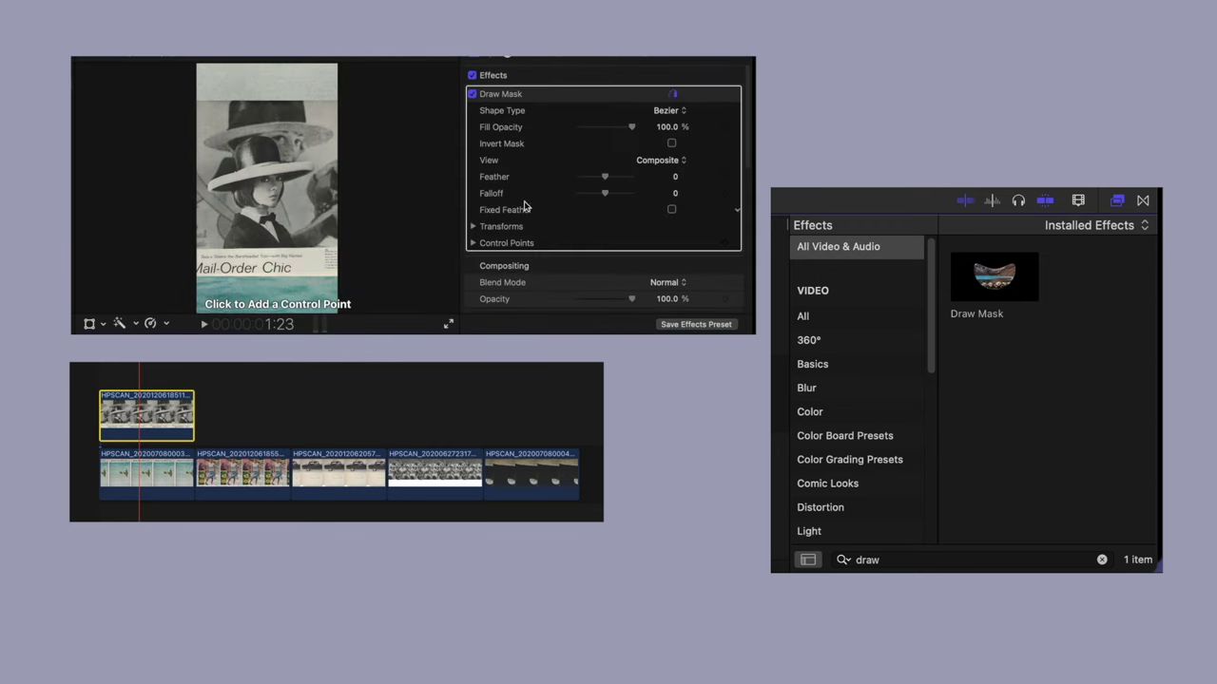
left_click(398, 57)
left_click(407, 150)
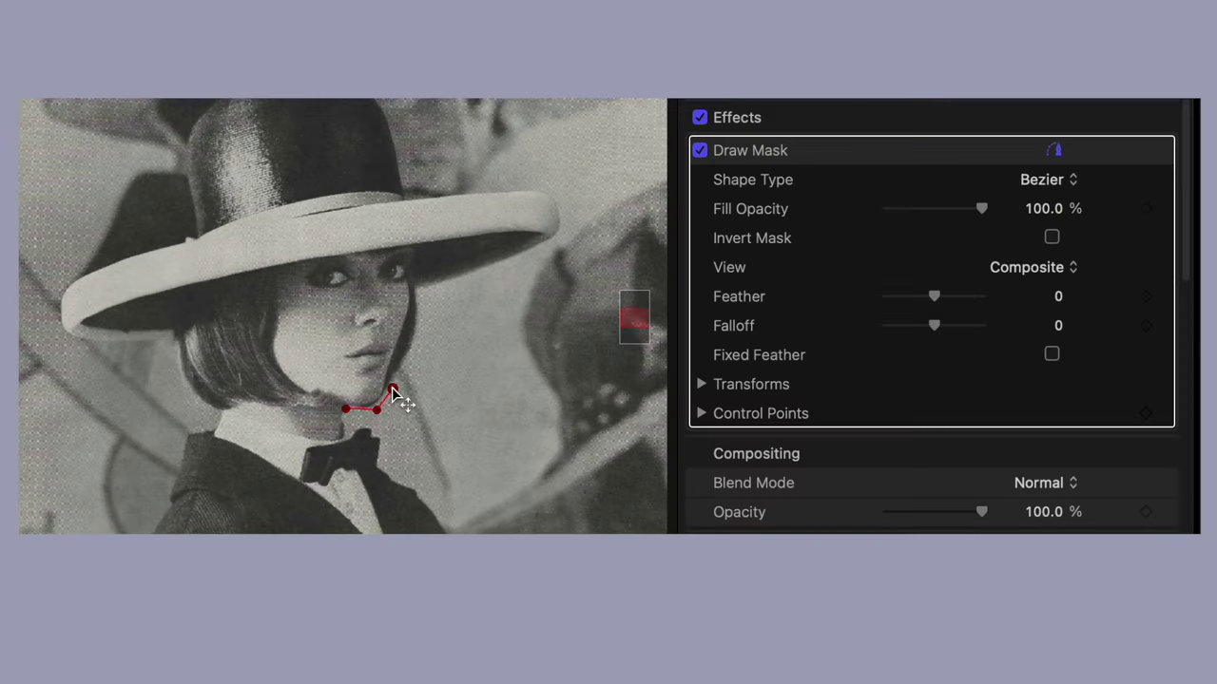
left_click(557, 229)
left_click(548, 194)
left_click(502, 190)
left_click(406, 199)
left_click_drag(634, 318, 634, 310)
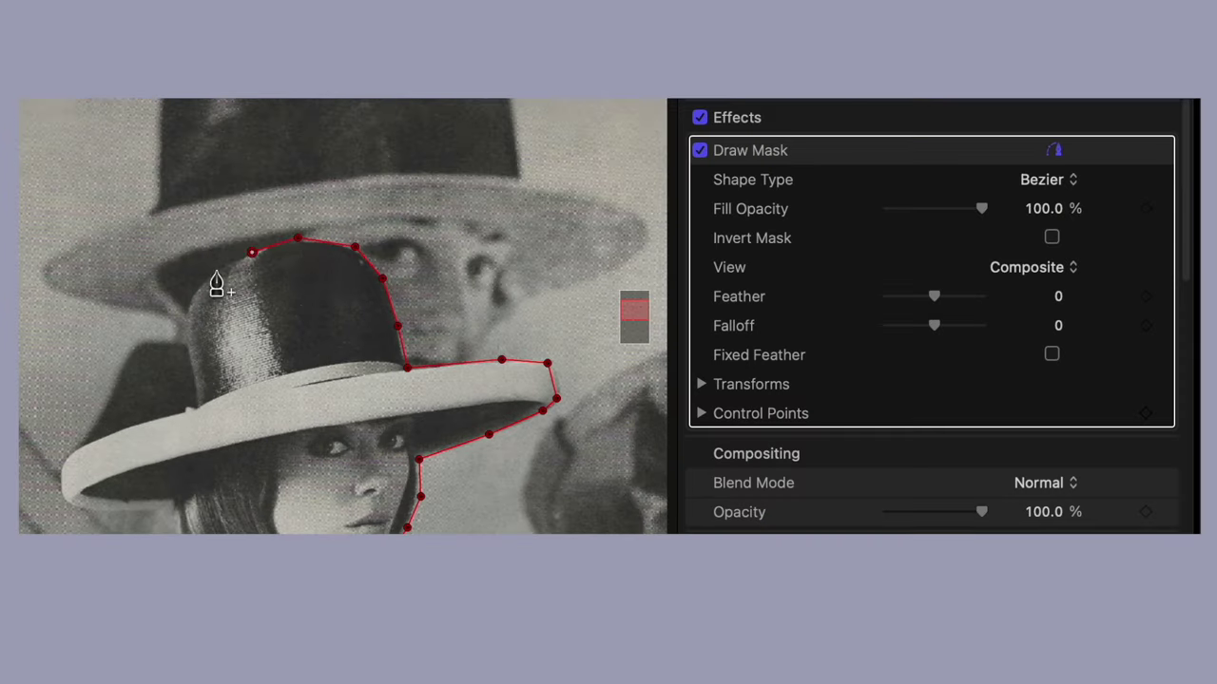
Continue the mask around the hat's left brim, hair and jacket, close it at the chin, and fit the frame to view.
left_click(62, 461)
left_click(62, 503)
scroll(62, 503, "down", 5)
left_click(97, 327)
left_click(142, 330)
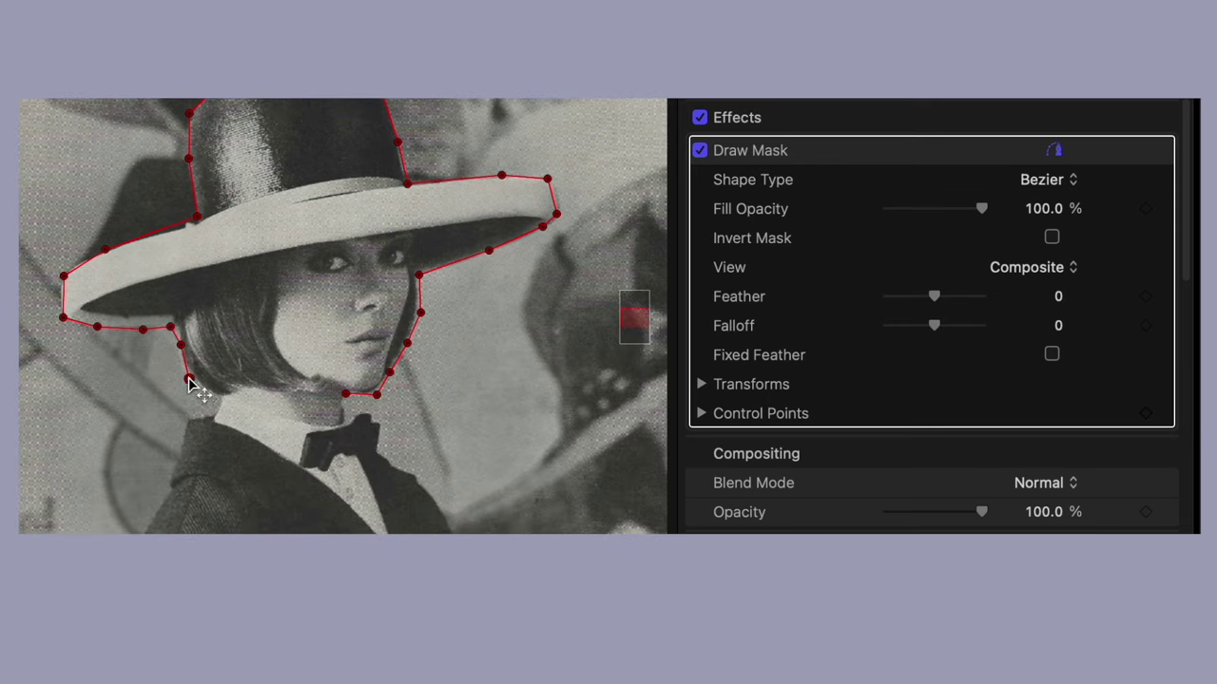
scroll(610, 333, "down", 4)
left_click(180, 283)
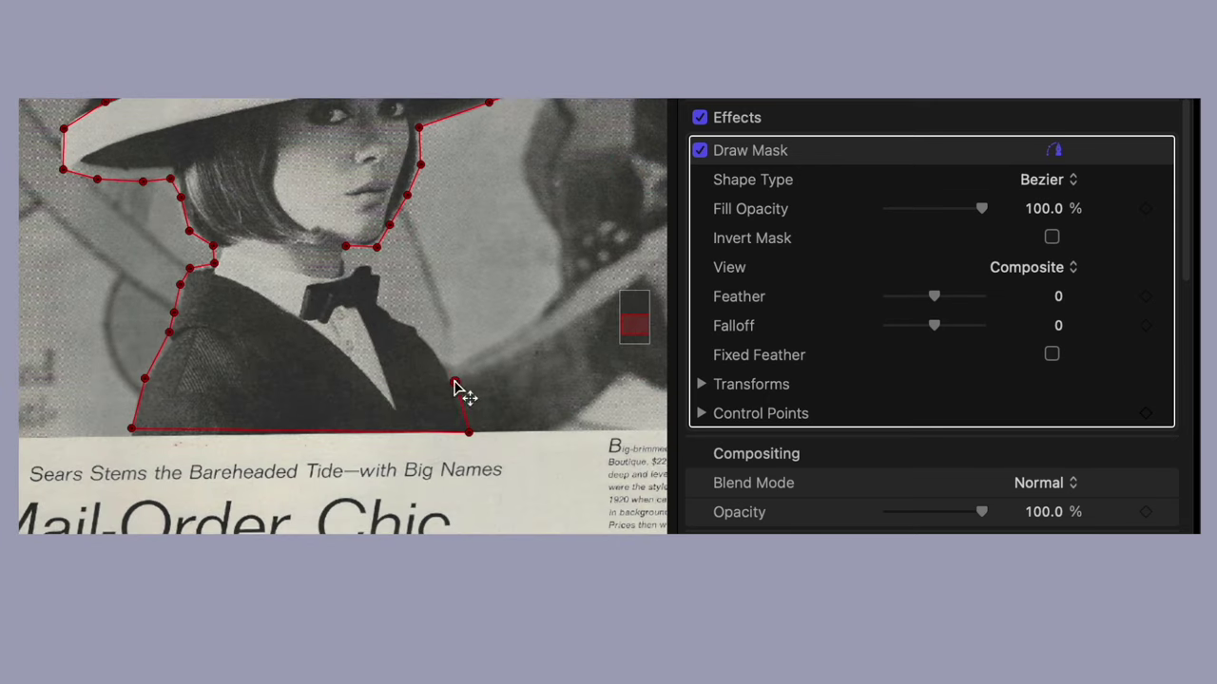
scroll(379, 279, "up", 3)
left_click(349, 223)
key("shift+z")
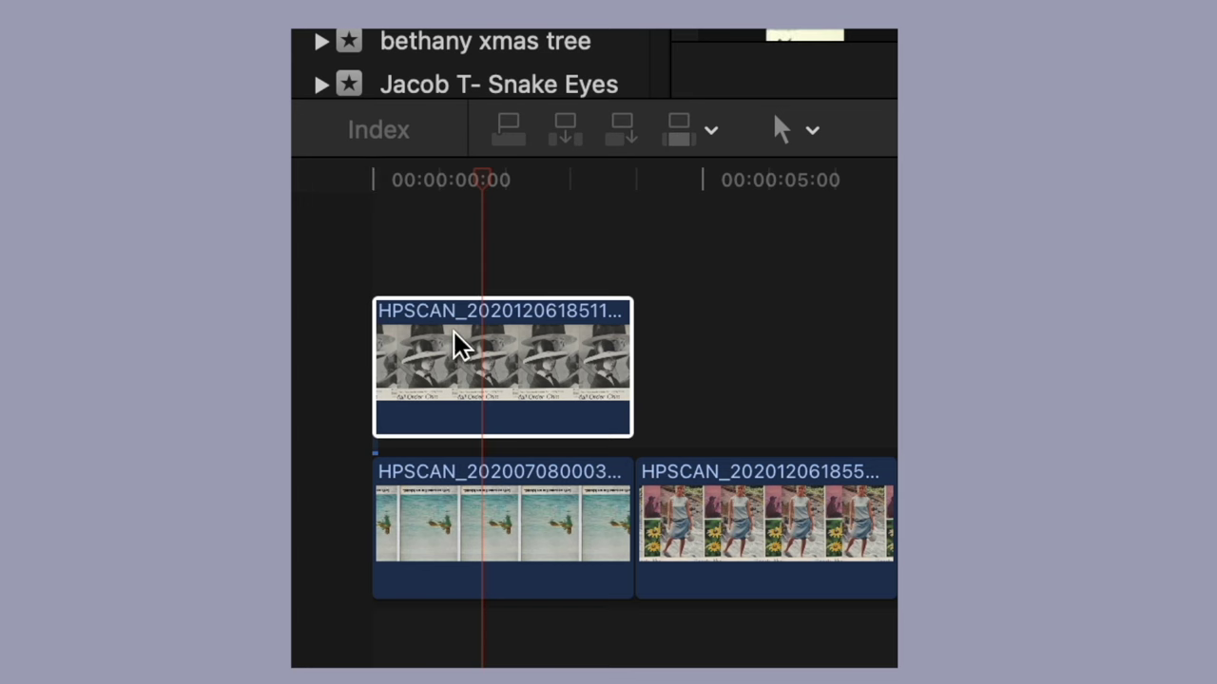
Duplicate the masked portrait clip above itself and invert the Draw Mask on the lower copy.
left_click_drag(462, 345, 476, 374)
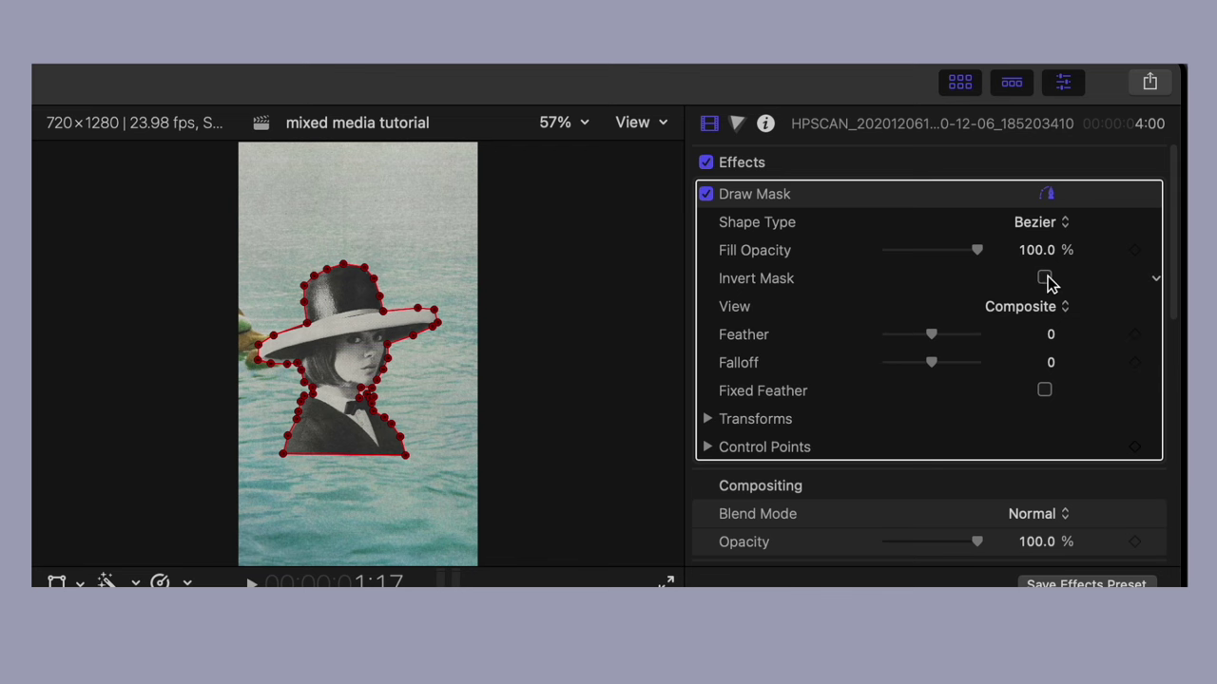
left_click(1044, 279)
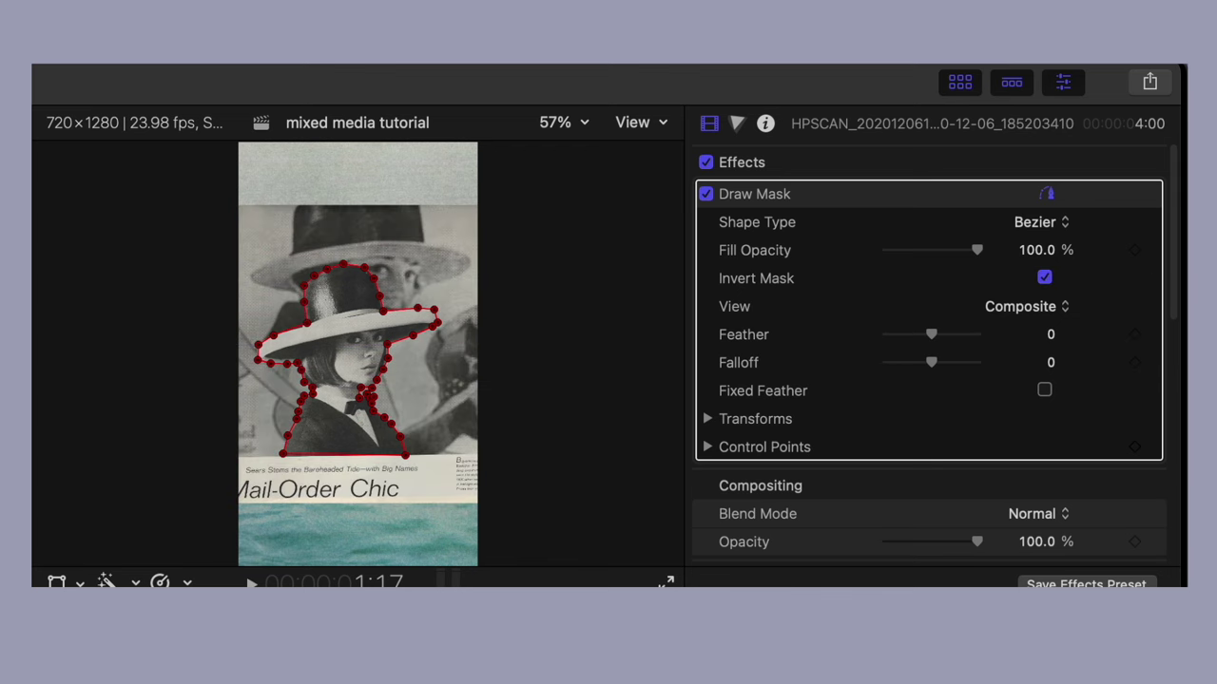
scroll(931, 415, "down", 5)
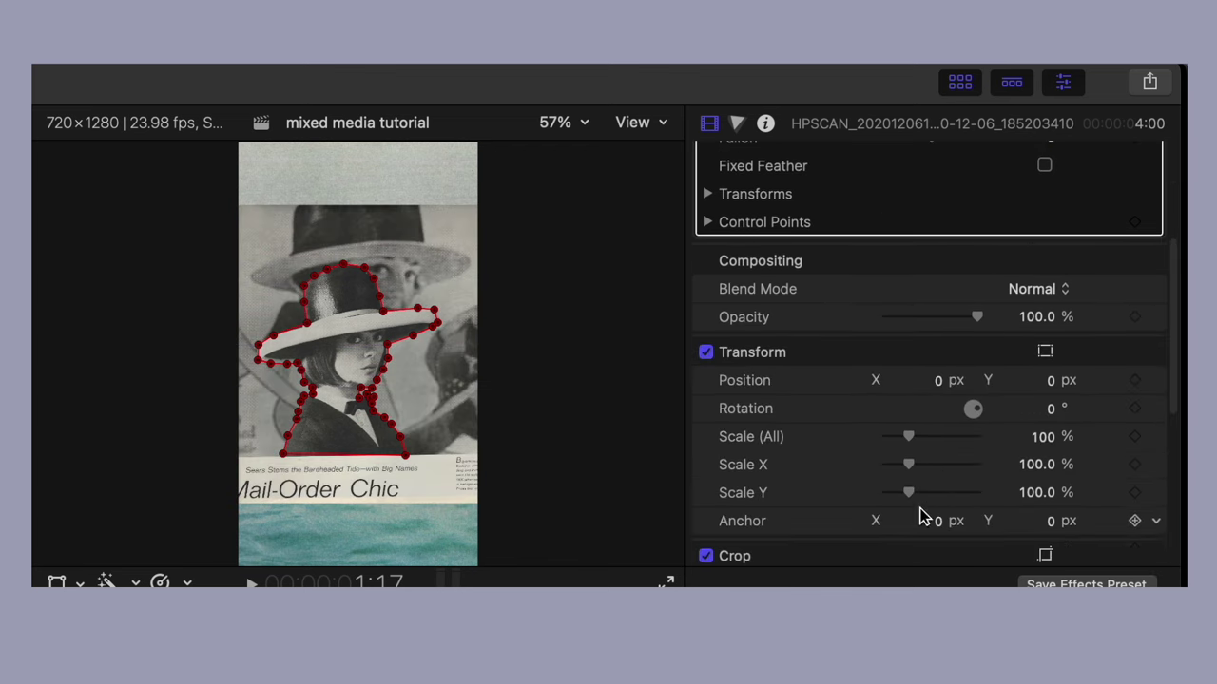
scroll(919, 510, "down", 2)
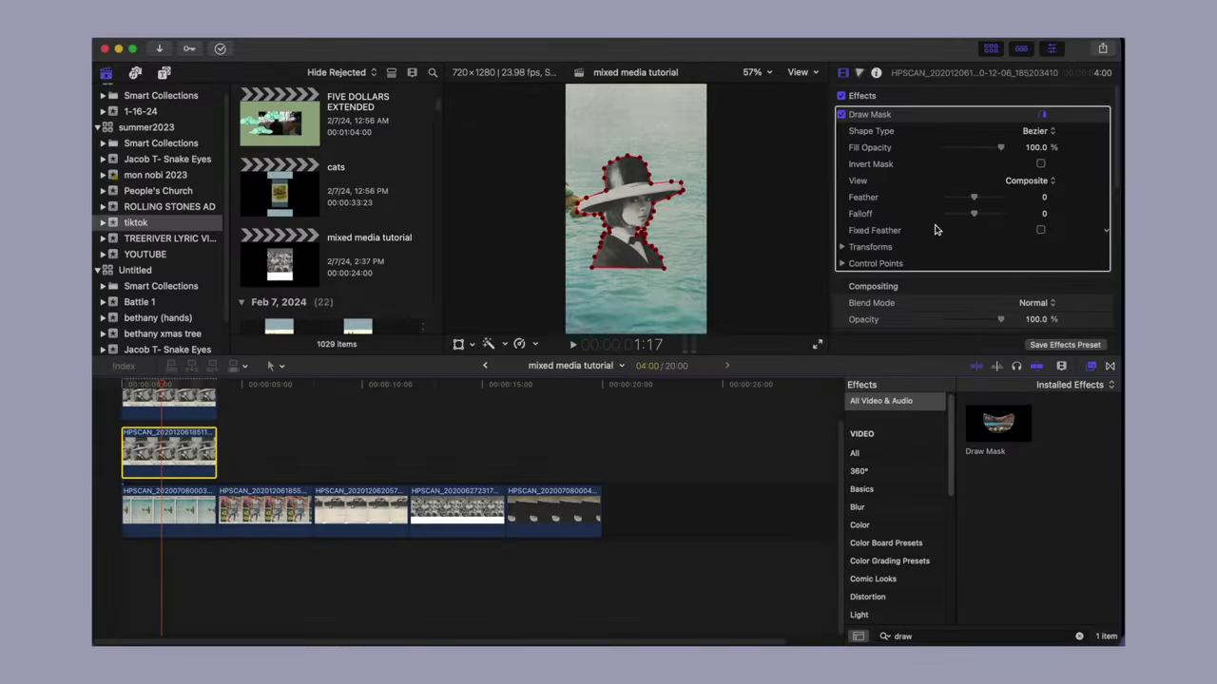
left_click(1041, 164)
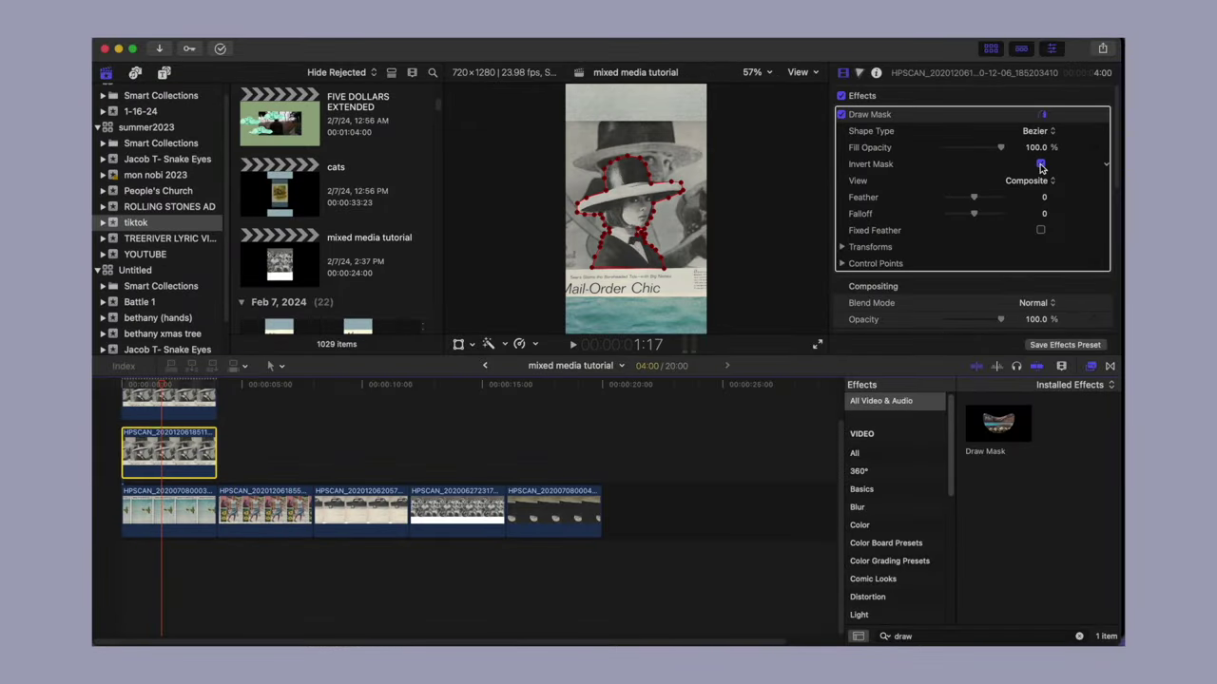
scroll(969, 271, "down", 5)
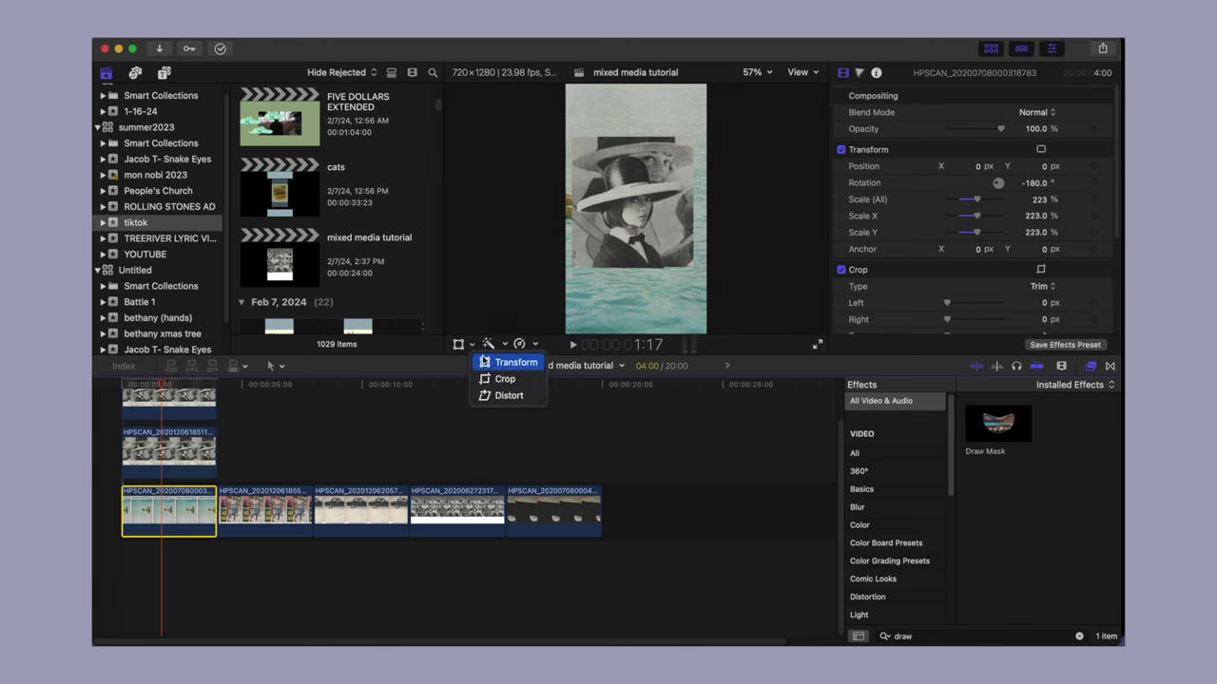
Transform the sea background scan, shifting it left to about X -124.2 px, Y -3.5 px.
left_click(483, 362)
left_click_drag(654, 298, 630, 298)
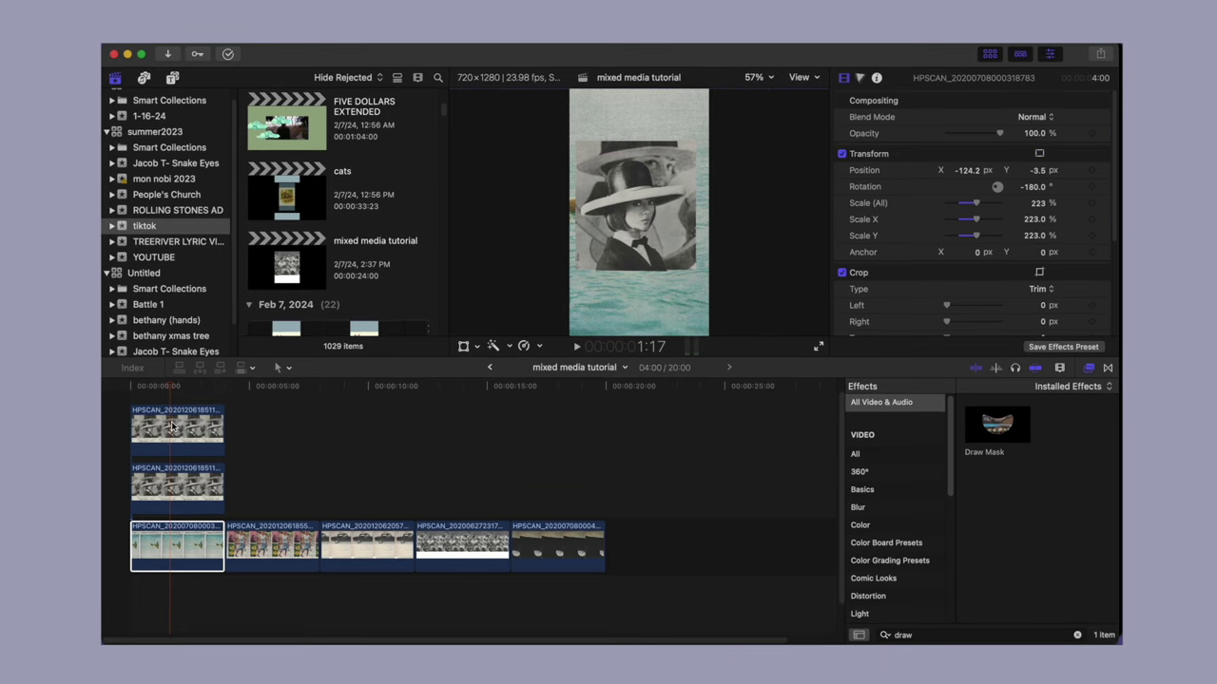
key("v")
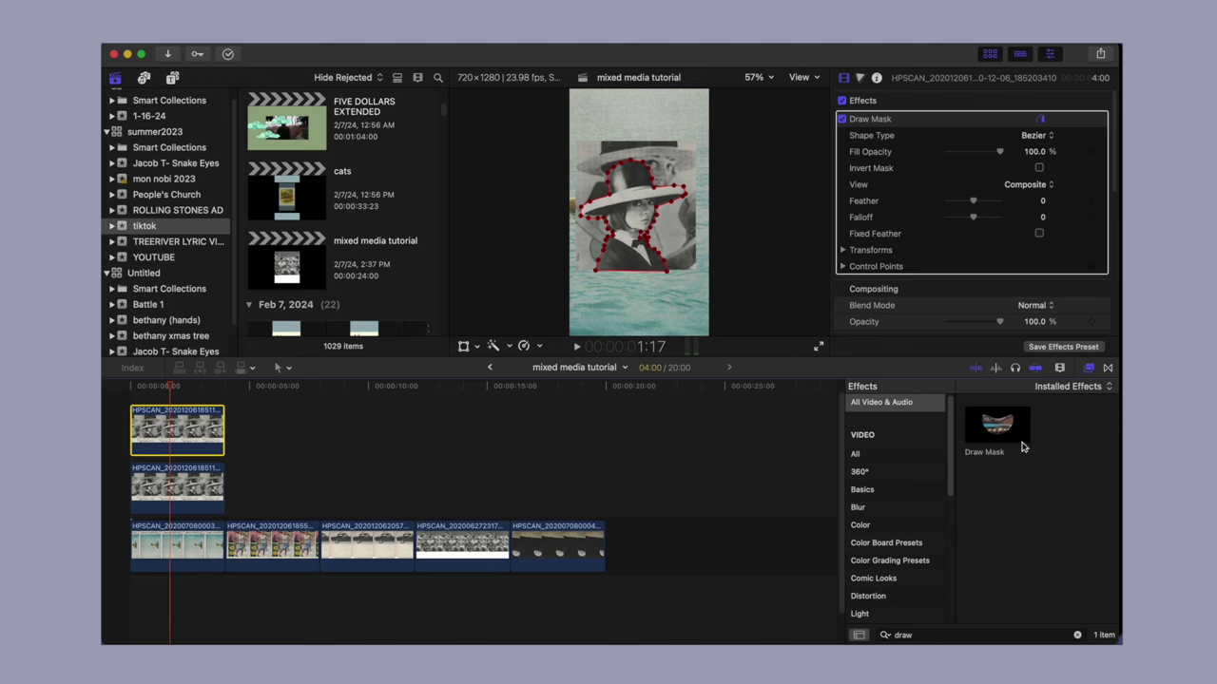
Add a second Draw Mask to the top portrait clip and trace a closed outline around the woman's face.
mouse_move(998, 430)
left_mouse_down()
mouse_move(434, 402)
mouse_move(176, 427)
left_mouse_up()
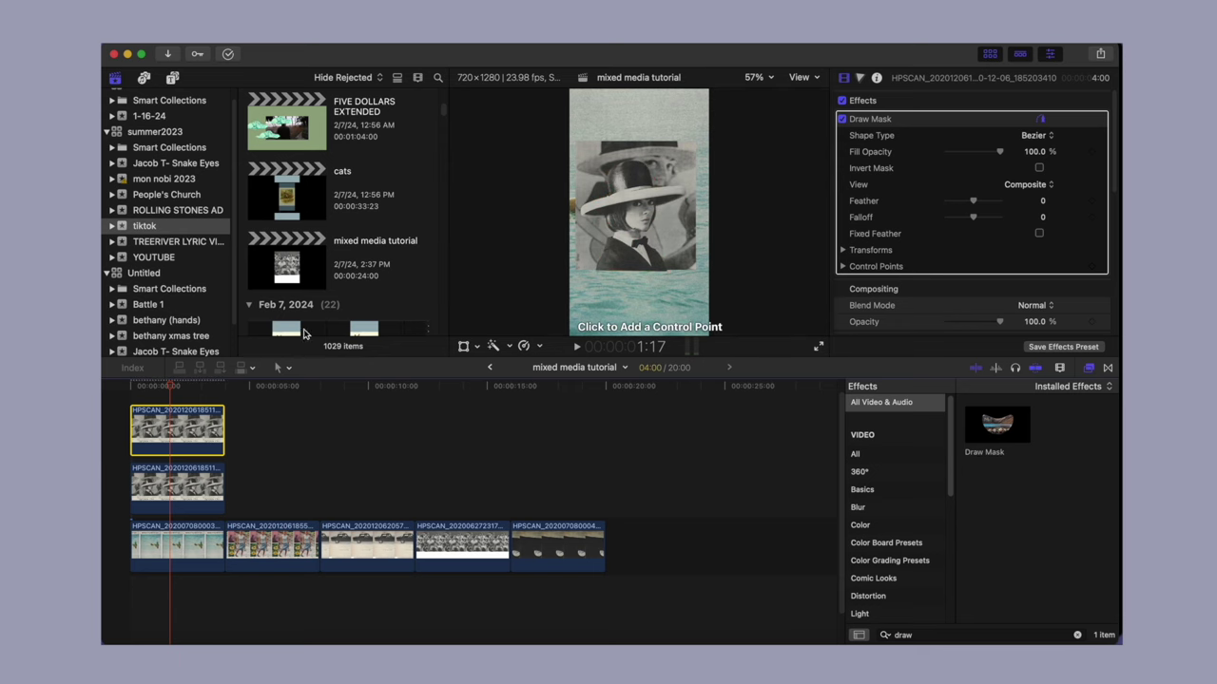
left_click(753, 77)
left_click(753, 186)
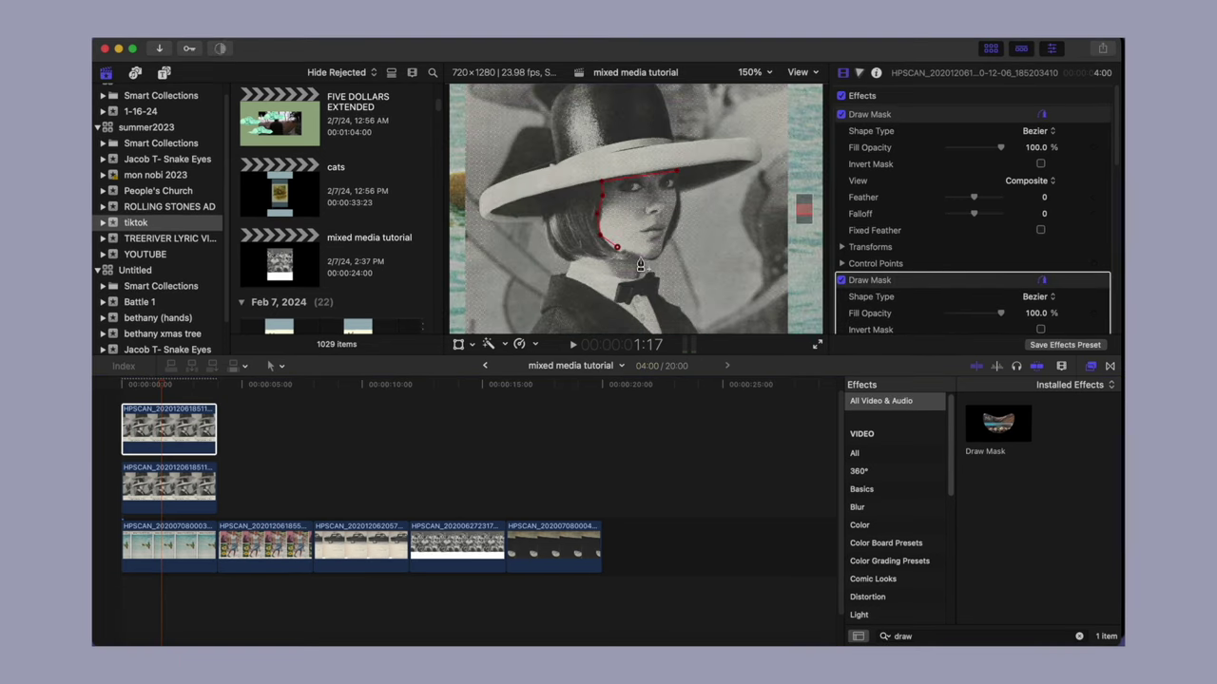
left_click(676, 197)
key("shift+z")
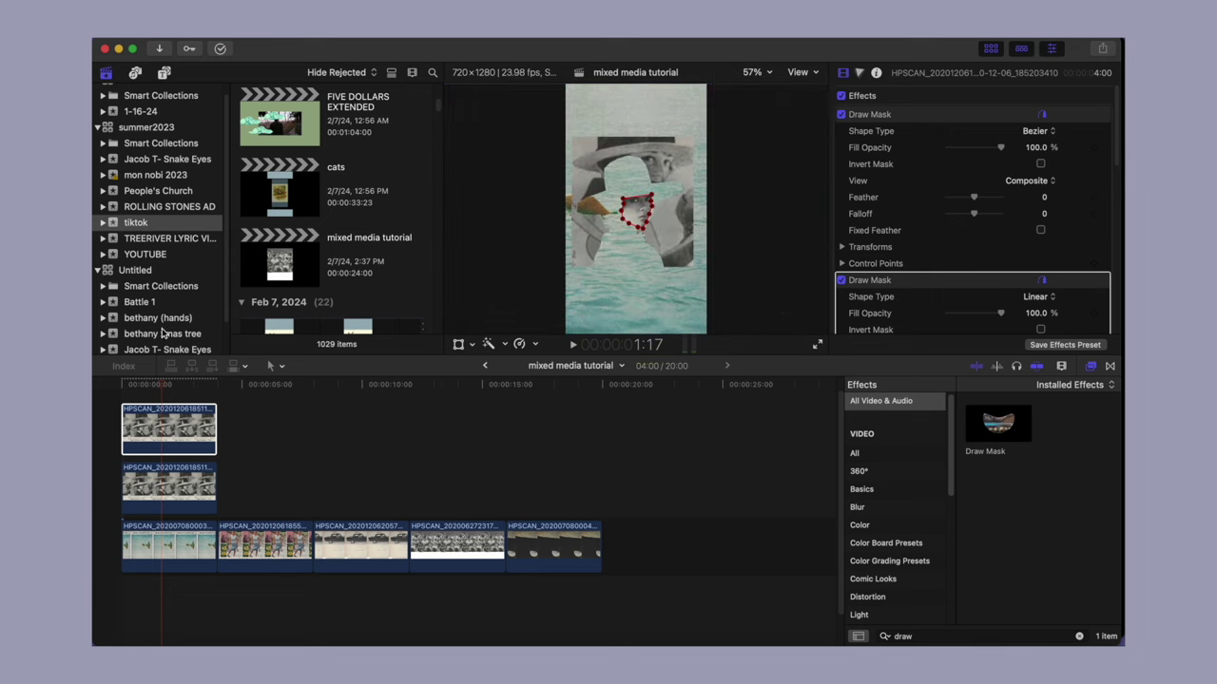
Duplicate the face-masked clip above itself and invert the second Draw Mask on the lower copy.
left_click_drag(150, 438, 150, 409)
scroll(993, 190, "down", 4)
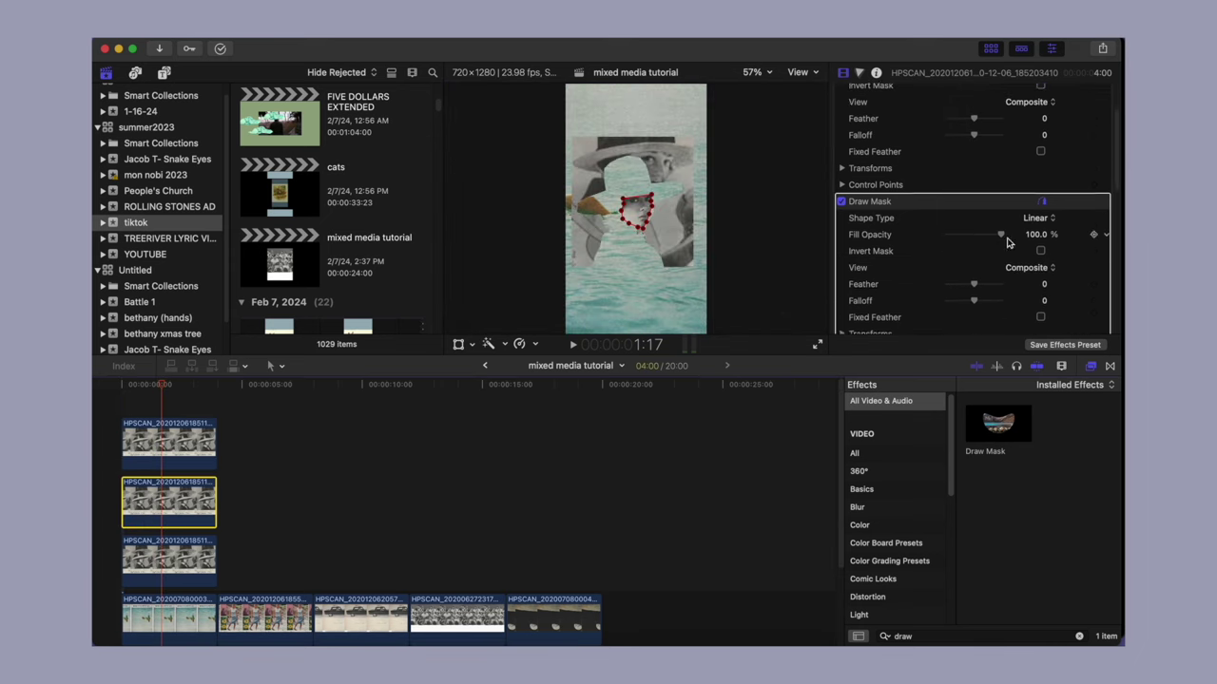
left_click(1041, 225)
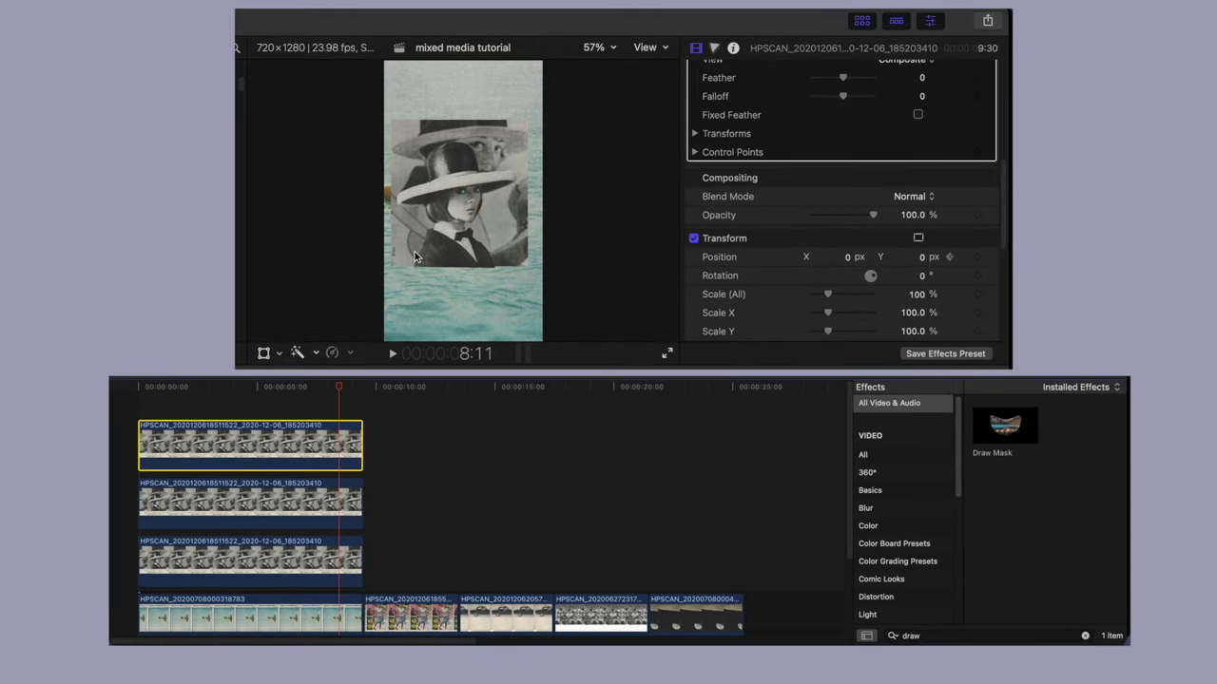
Keyframe the top face clip at 8:11 to about X 523 px, Y 242 px, and return the playhead to the start.
key("shift+t")
left_click_drag(463, 201, 489, 190)
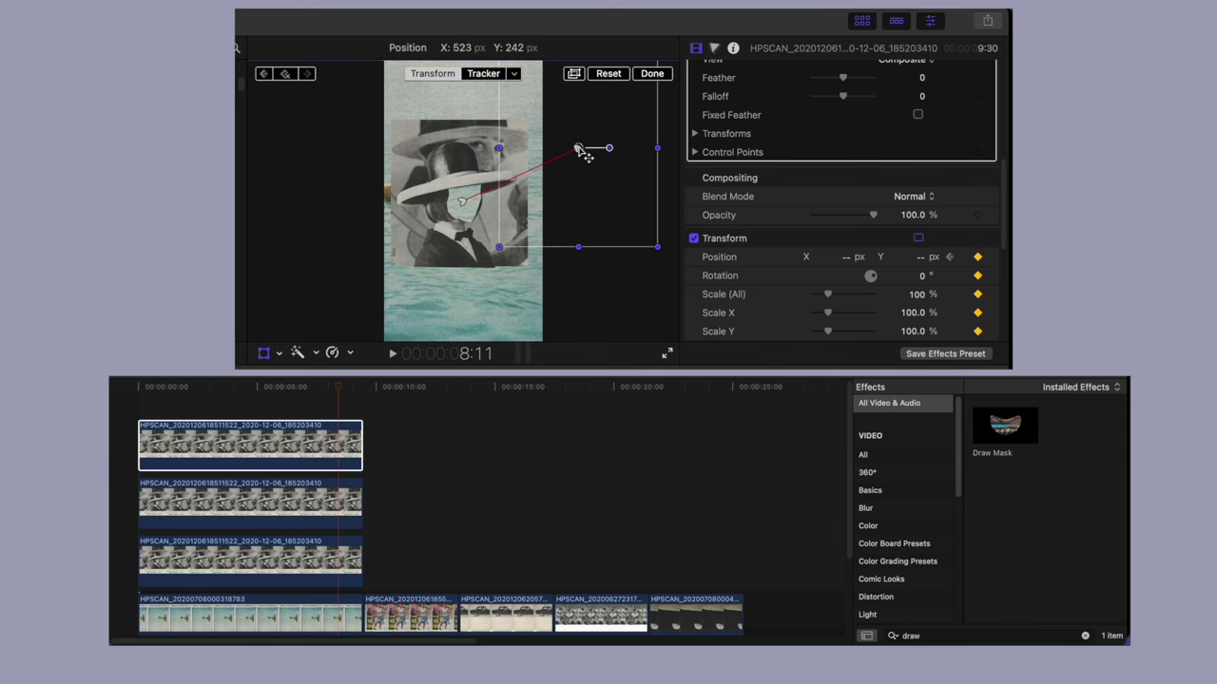
left_click_drag(336, 389, 122, 454)
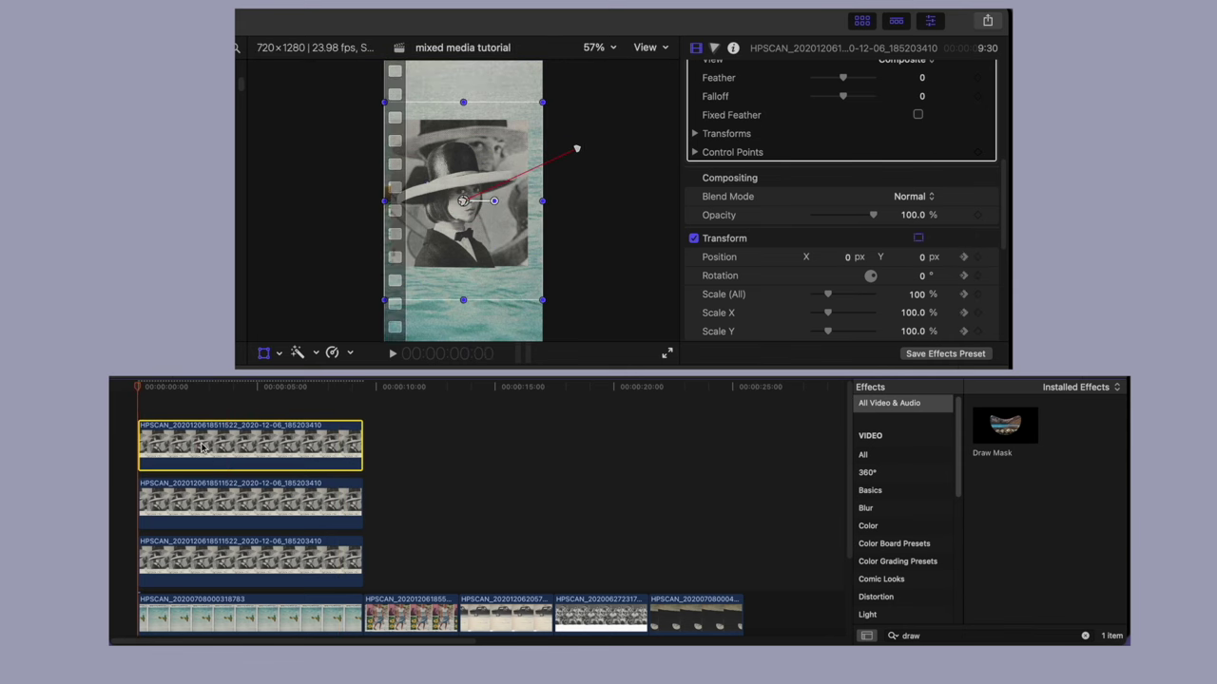
Duplicate the animated face clip and delay one copy's starting Transform keyframe in its video animation.
left_click_drag(203, 473, 190, 472)
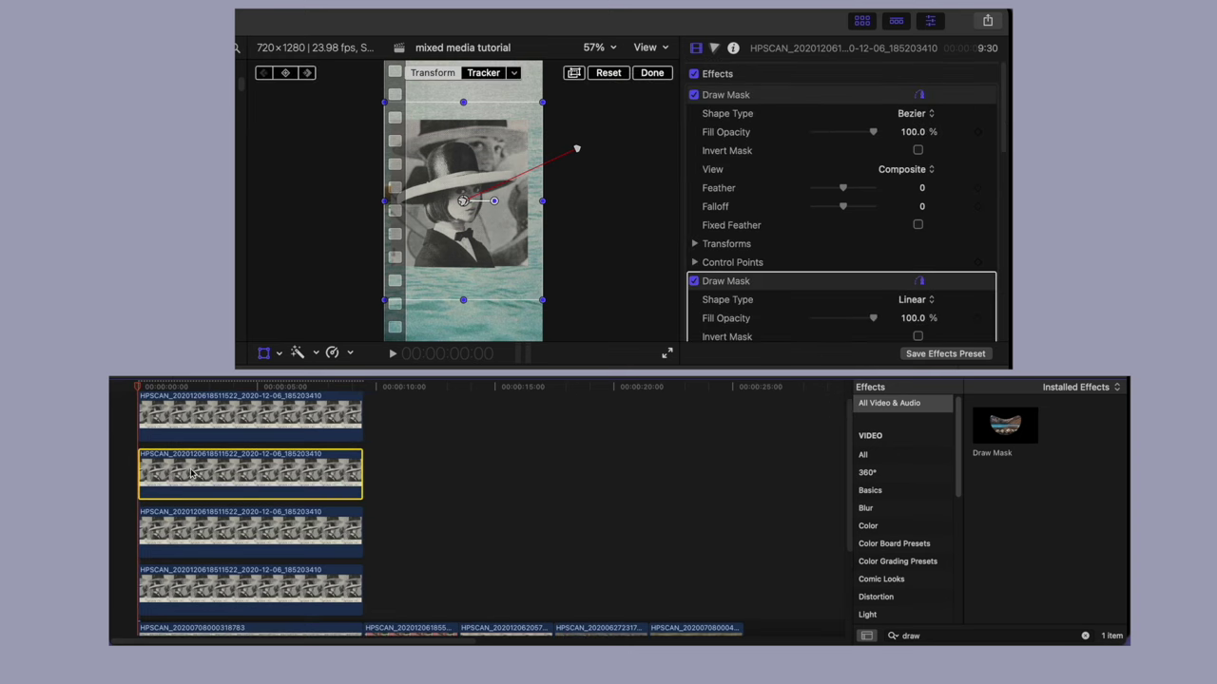
right_click(165, 468)
left_click(208, 529)
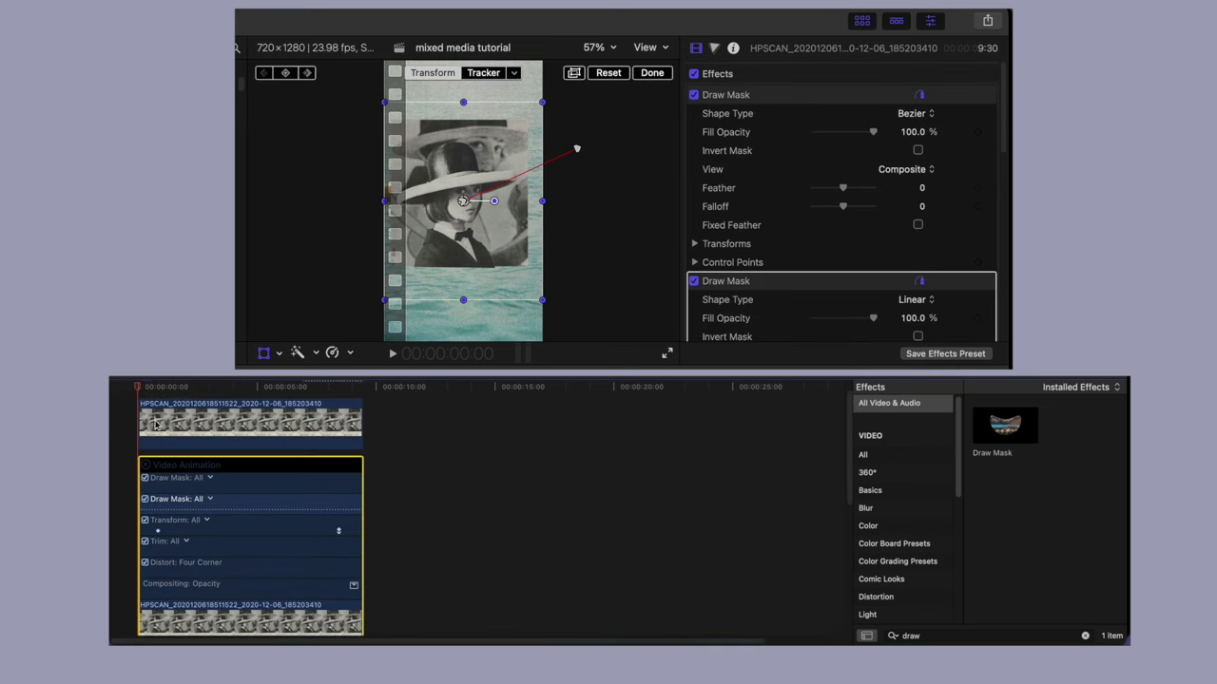
left_click_drag(138, 388, 193, 396)
left_click_drag(159, 534, 179, 533)
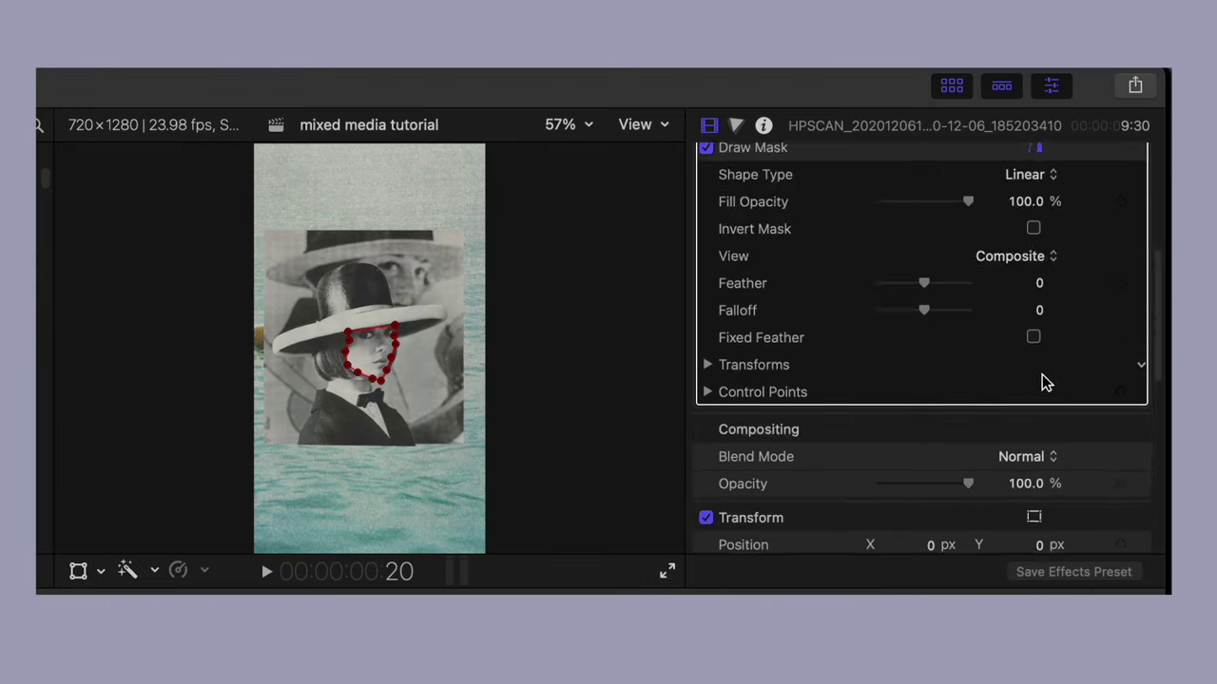
Move the face cutout up and right, away from the portrait, at 8:10 and play the animation in reverse.
scroll(922, 223, "down", 3)
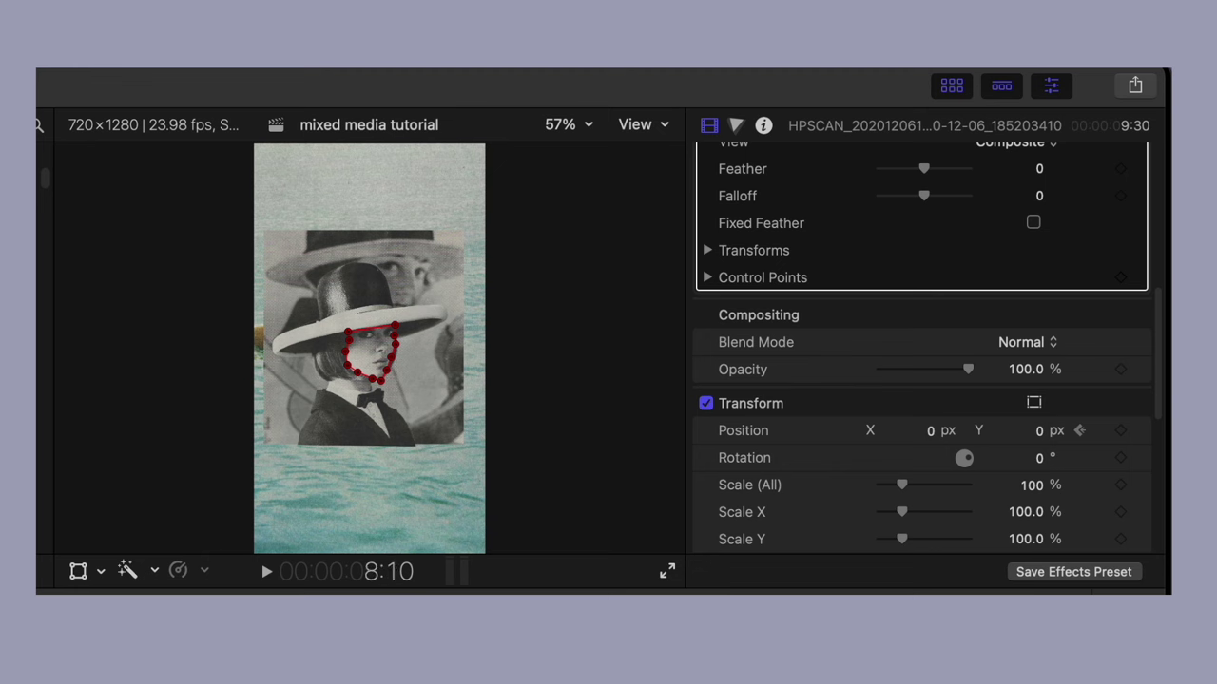
left_click(179, 595)
left_click_drag(364, 352, 535, 271)
key("j")
key("j")
key("j")
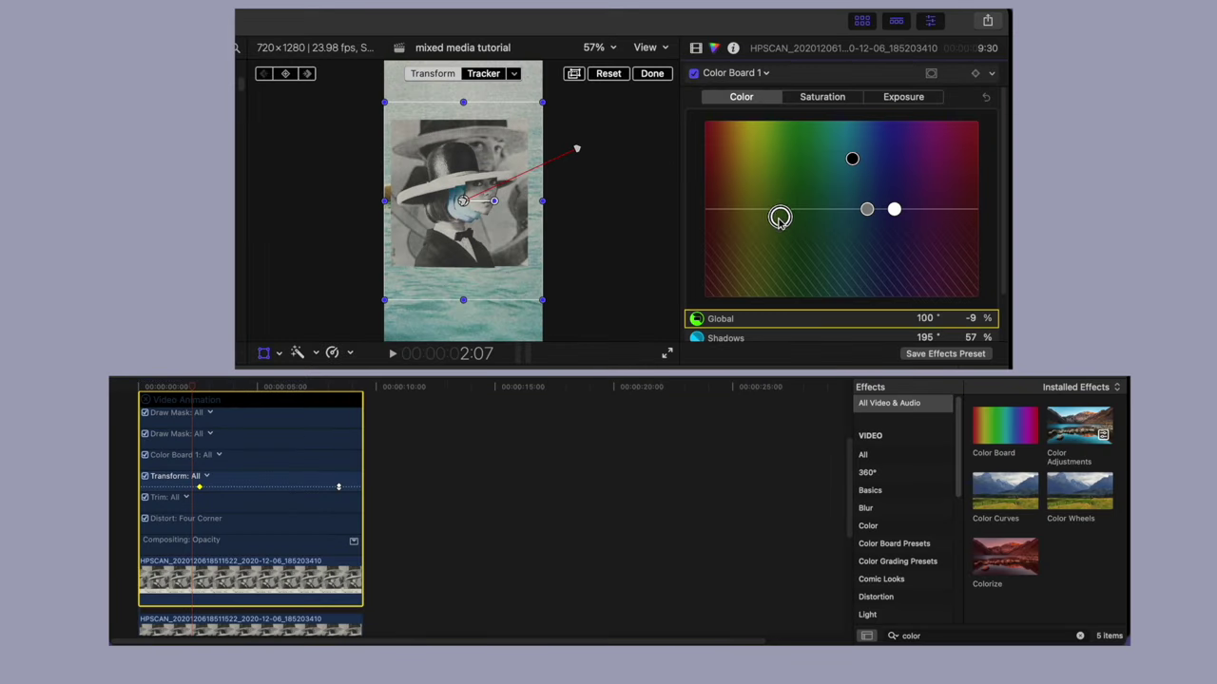
Close the current clip's video animation and delay the starting Transform keyframe of the next face copy in the stack.
left_click(145, 401)
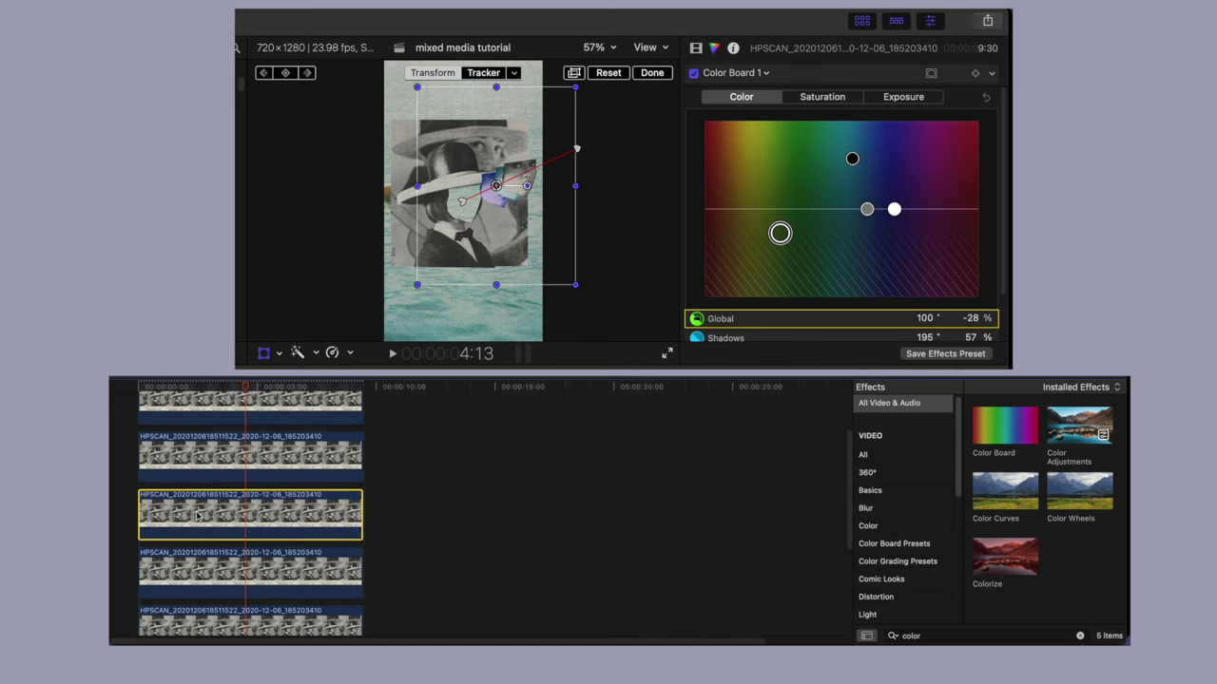
right_click(186, 544)
left_click(225, 526)
left_click_drag(199, 487, 213, 487)
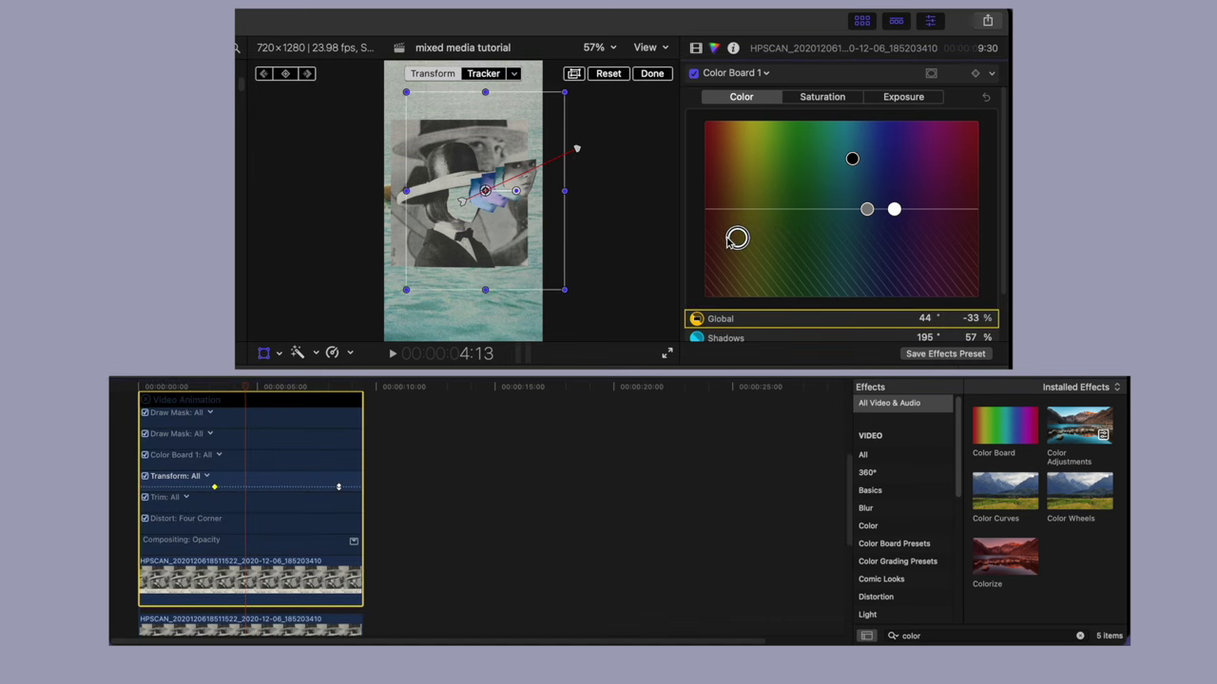
Duplicate the animated face clip directly beneath itself and delay the new copy's starting Transform keyframe.
left_click(138, 399)
left_click(174, 559)
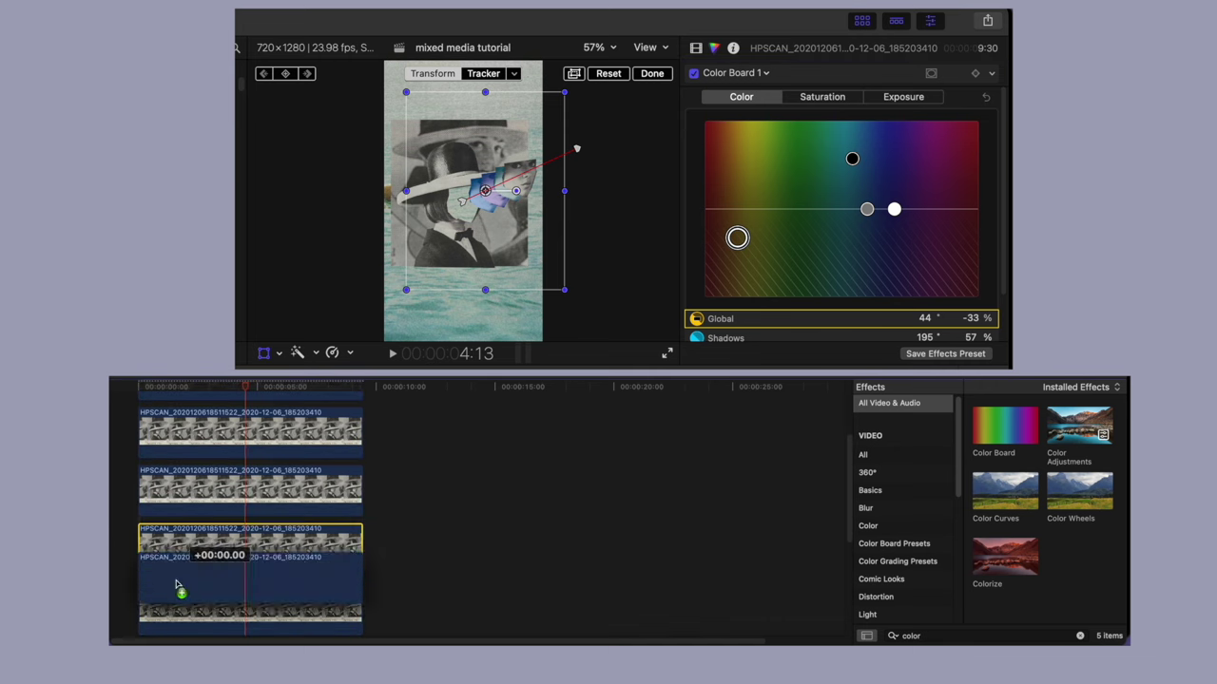
right_click(174, 559)
left_click(225, 525)
left_click_drag(196, 488, 231, 488)
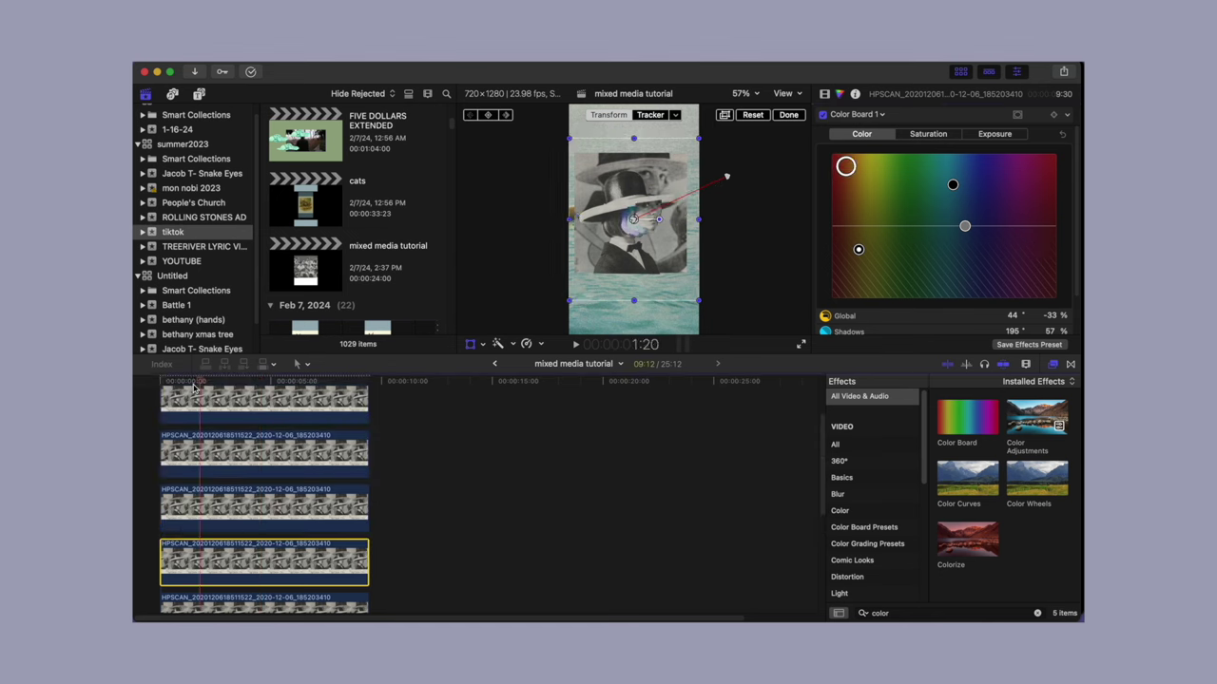
Play the staggered face animation from about 1:20 and return the playhead to the start.
key("space")
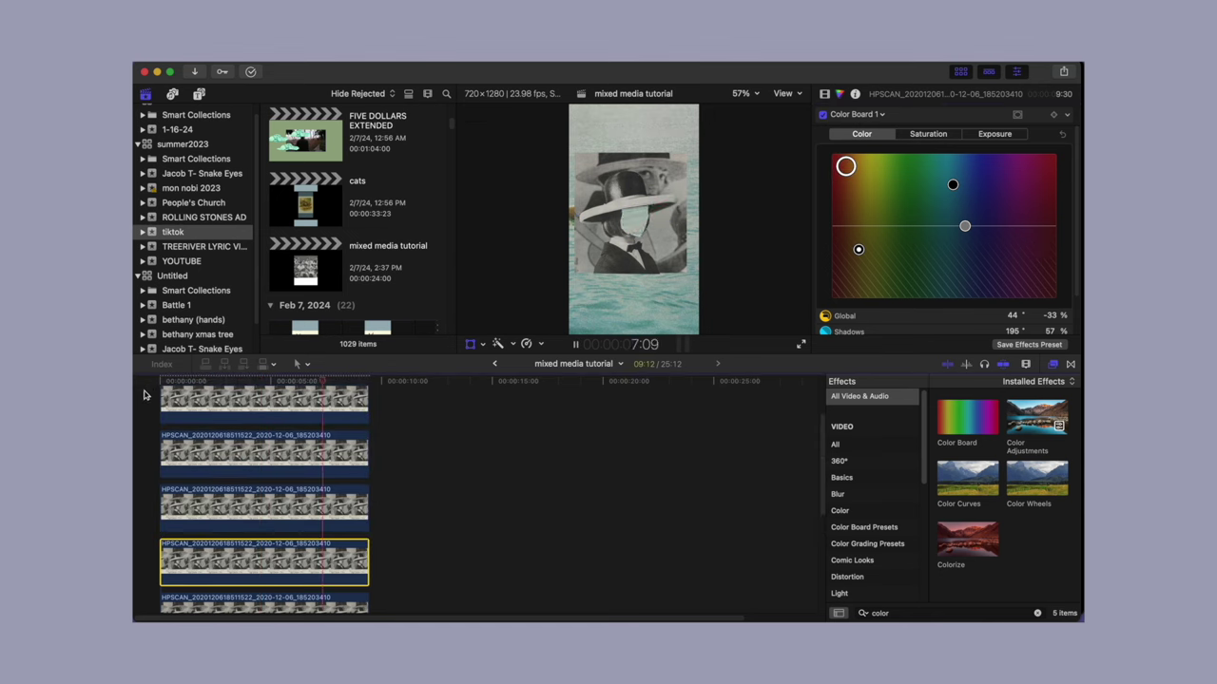
key("space")
left_click(150, 382)
Crop the colour photo clip at 11:12 to its sunflower section with Left 1790 px, Top 1351 px and Bottom 217 px.
scroll(188, 444, "down", 5)
left_click(415, 521)
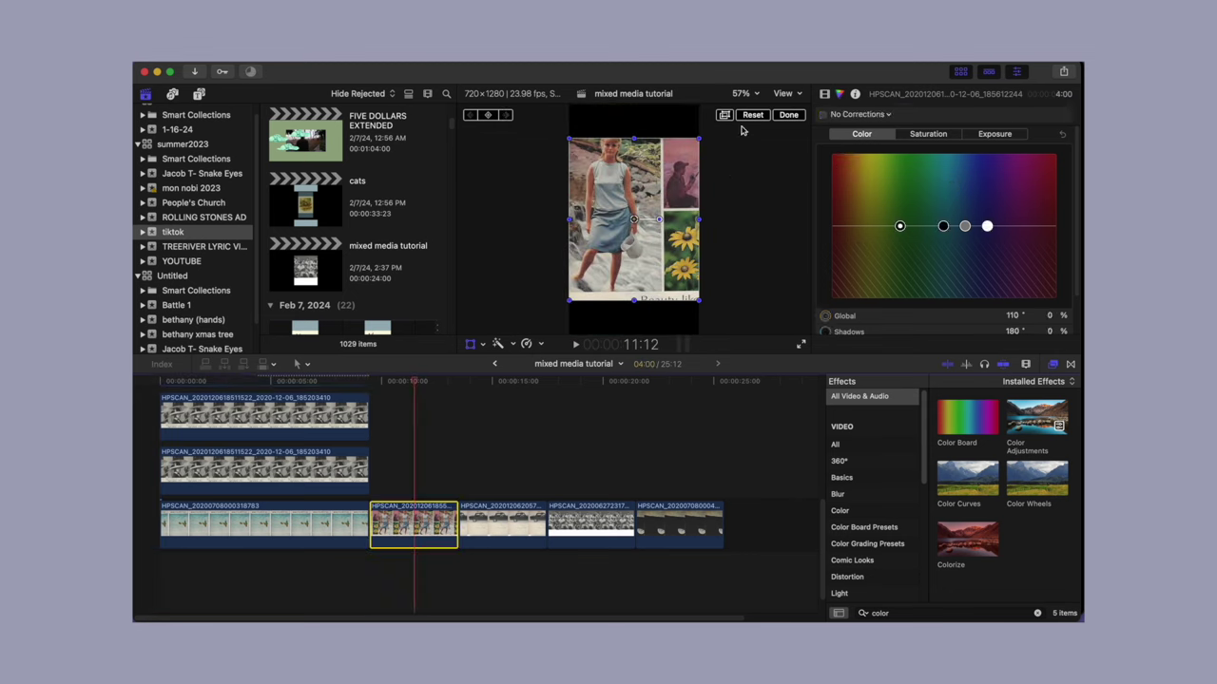
left_click(824, 94)
scroll(914, 282, "down", 3)
scroll(913, 283, "down", 1)
left_click_drag(919, 212, 949, 166)
Layer the cropped sunflower clip behind the woman's portrait at the timeline start and extend it to 9:12.
left_click_drag(417, 513, 177, 429)
left_click_drag(651, 282, 630, 270)
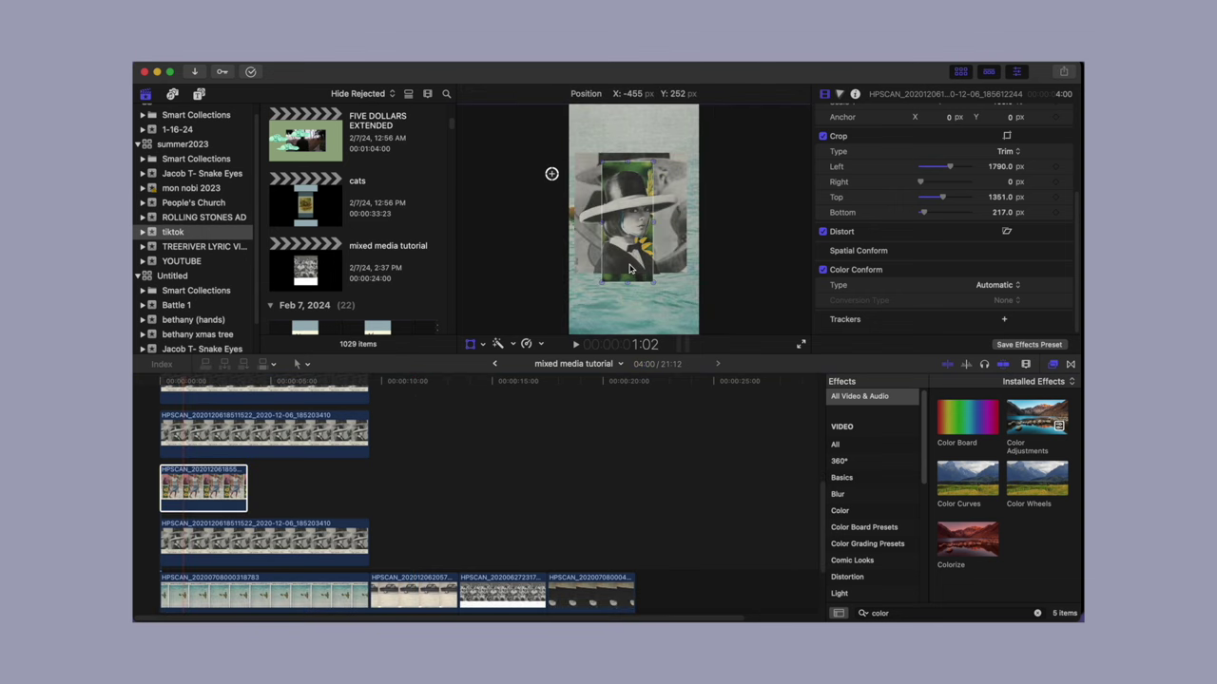
left_click_drag(247, 490, 222, 472)
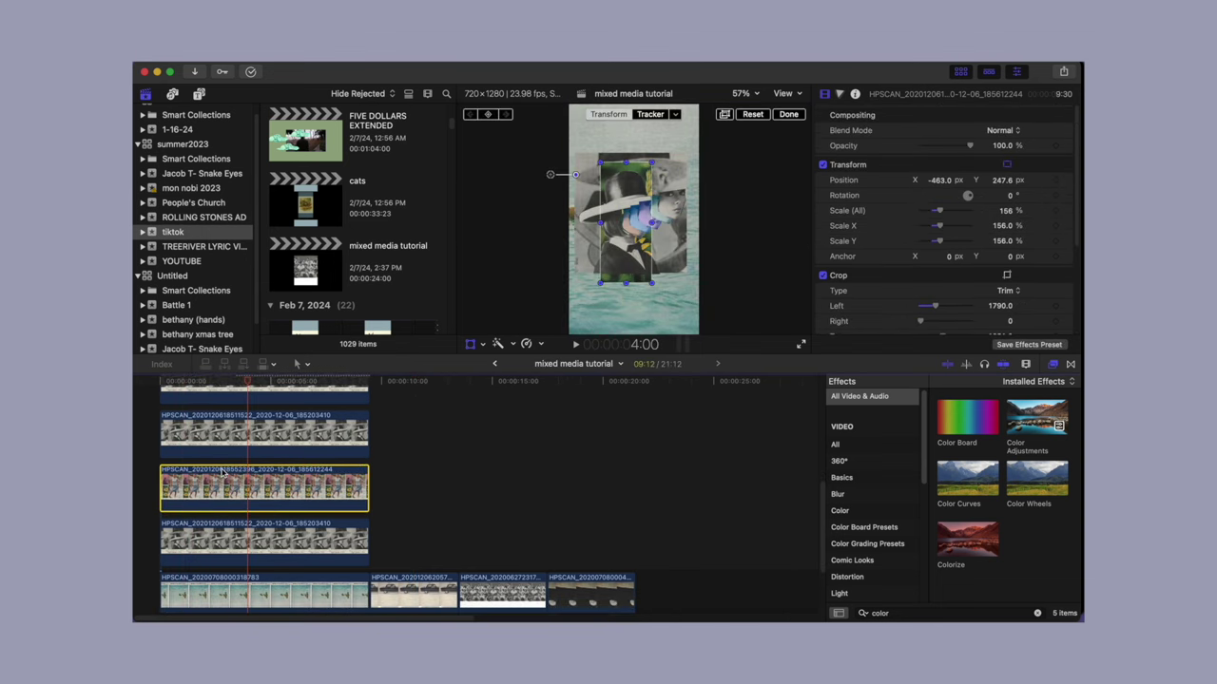
left_click_drag(249, 382, 167, 390)
left_click_drag(623, 247, 624, 266)
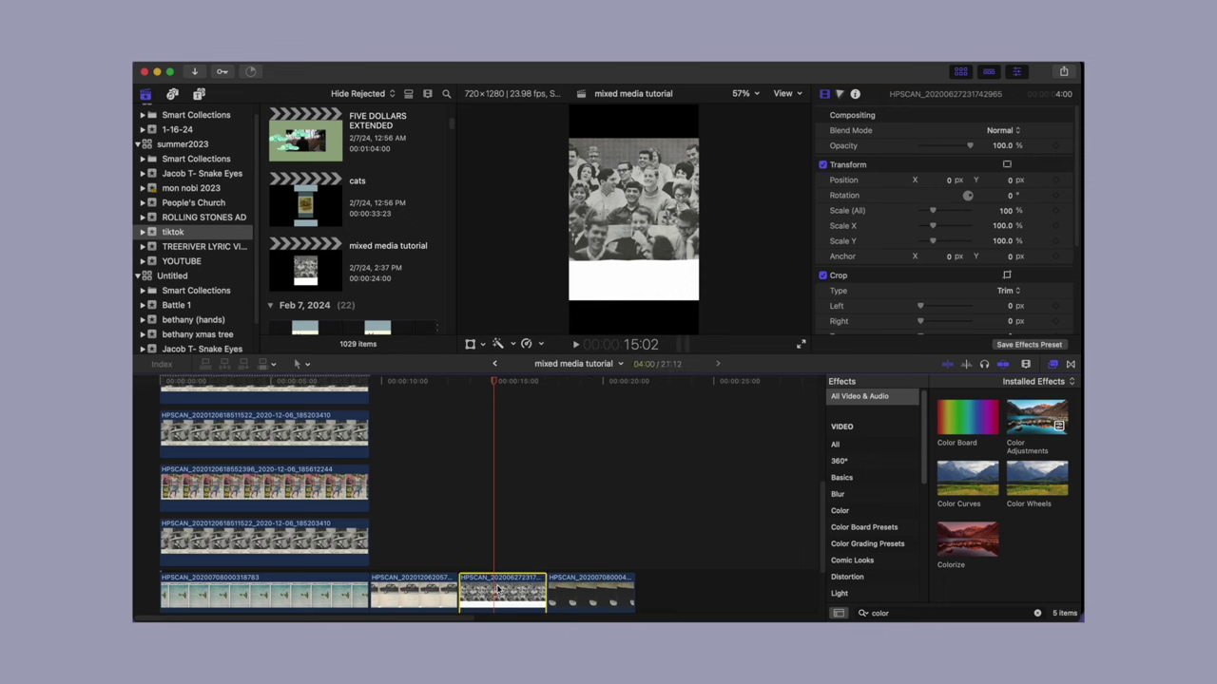
Put the crowd photo clip on top of the stack with a length of 9:12 and apply the Draw Mask effect.
left_click_drag(245, 434, 368, 434)
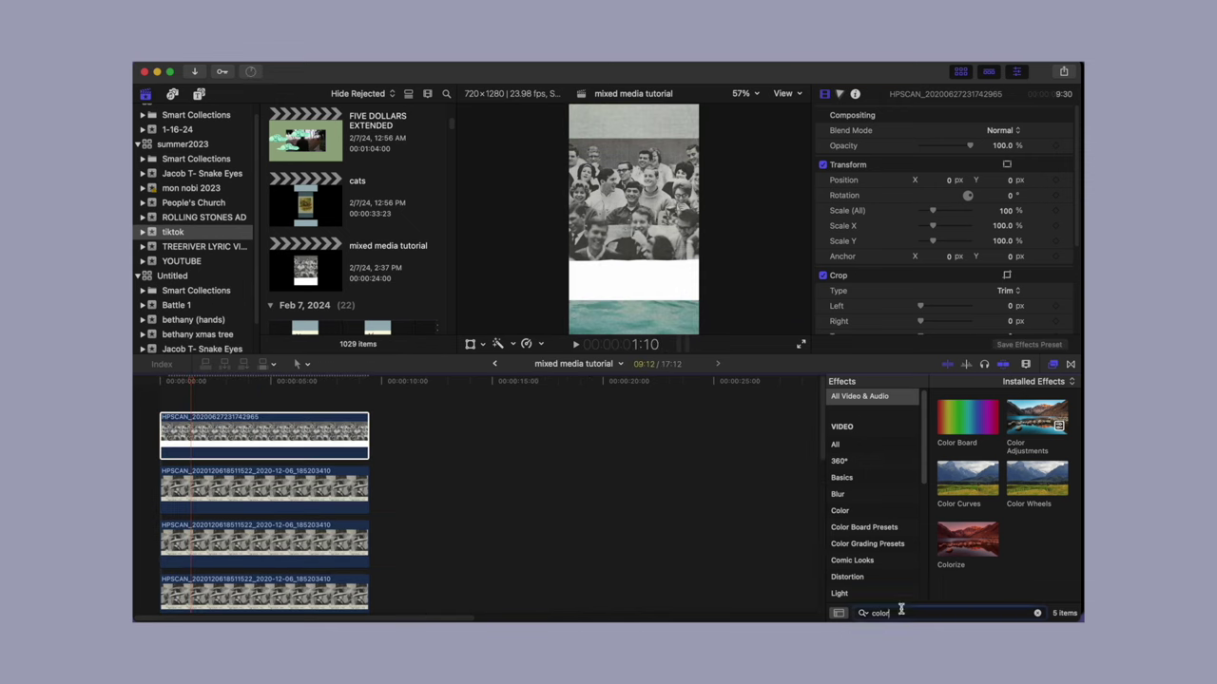
key("BackSpace")
key("BackSpace")
key("BackSpace")
key("BackSpace")
key("BackSpace")
type("draw")
double_click(969, 429)
Trace a closed Draw Mask along the heads of the crowd and around the lower part of the photo.
left_click(746, 94)
left_click(756, 182)
left_click_drag(789, 217, 789, 209)
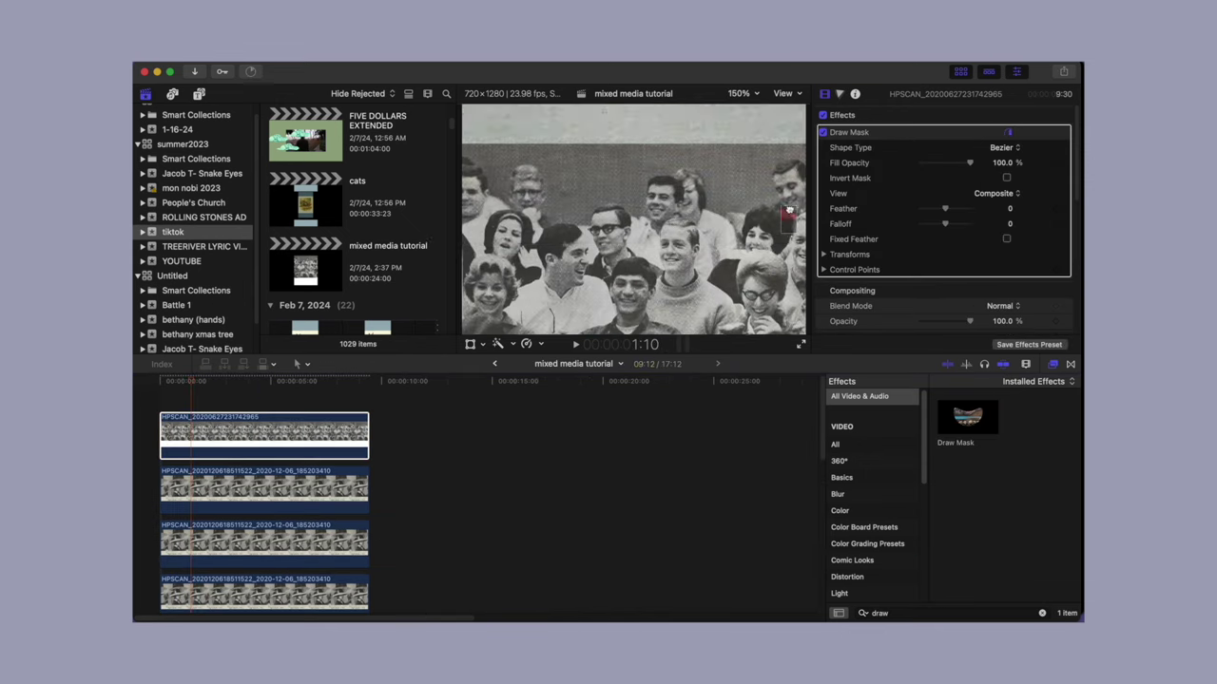
left_click_drag(789, 209, 789, 212)
left_click(586, 238)
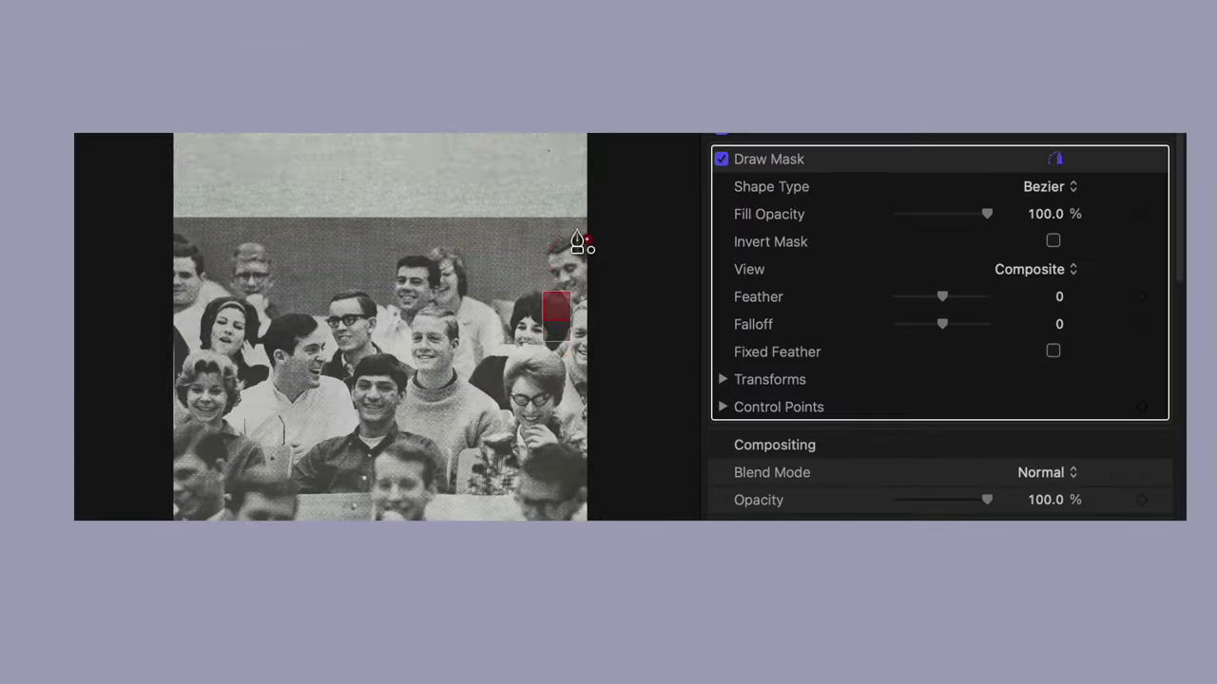
left_click(567, 198)
left_click(552, 215)
left_click(546, 239)
left_click(555, 252)
left_click(540, 260)
left_click(525, 260)
left_click(401, 224)
left_click(391, 265)
left_click(383, 277)
key("super+equal")
left_click(352, 226)
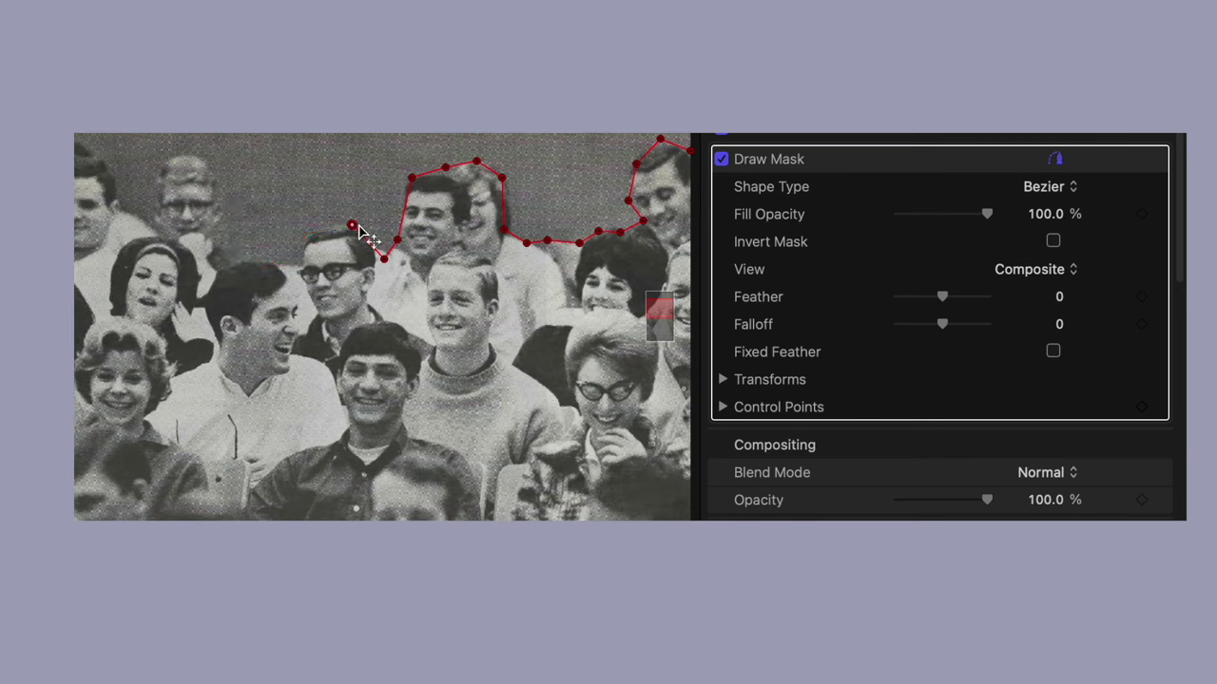
left_click(175, 152)
key("super+minus")
key("super+minus")
left_click(274, 383)
left_click(484, 383)
left_click(484, 196)
Move the masked crowd to the bottom of the frame at about X 3 px, Y -607 px, scaled to 108%.
left_click_drag(353, 306, 352, 476)
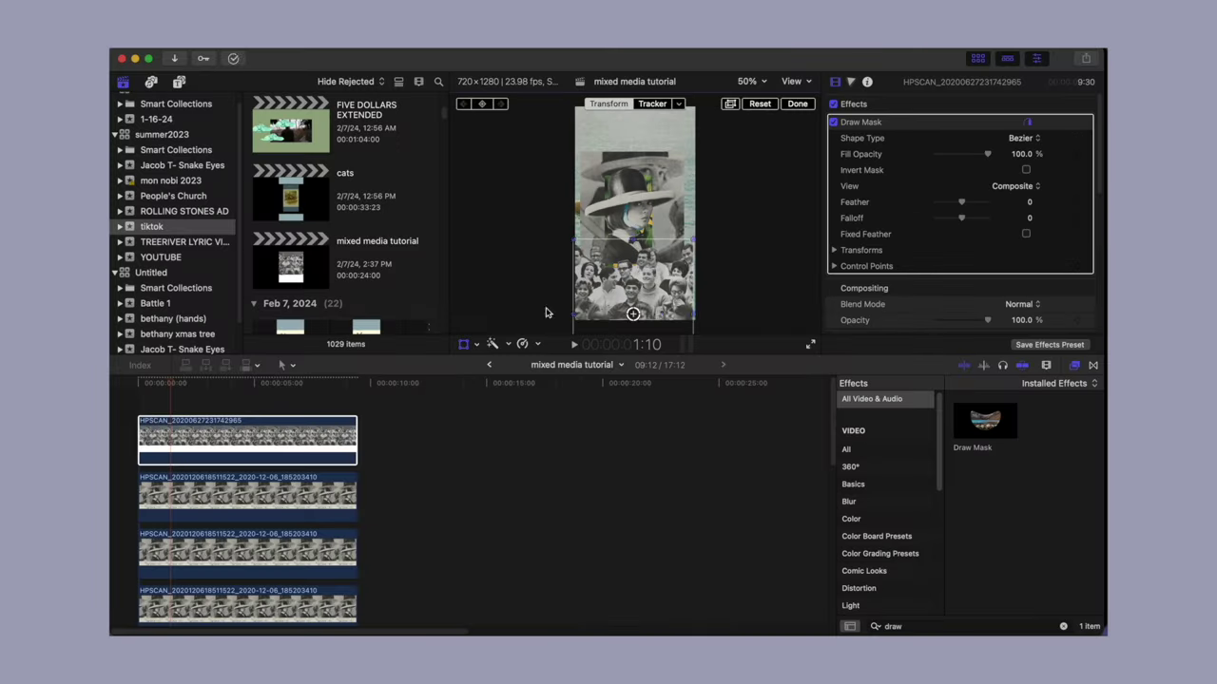
scroll(954, 266, "down", 3)
left_click_drag(958, 269, 950, 217)
scroll(948, 250, "down", 3)
left_click(463, 345)
left_click_drag(639, 296, 637, 298)
left_click(464, 345)
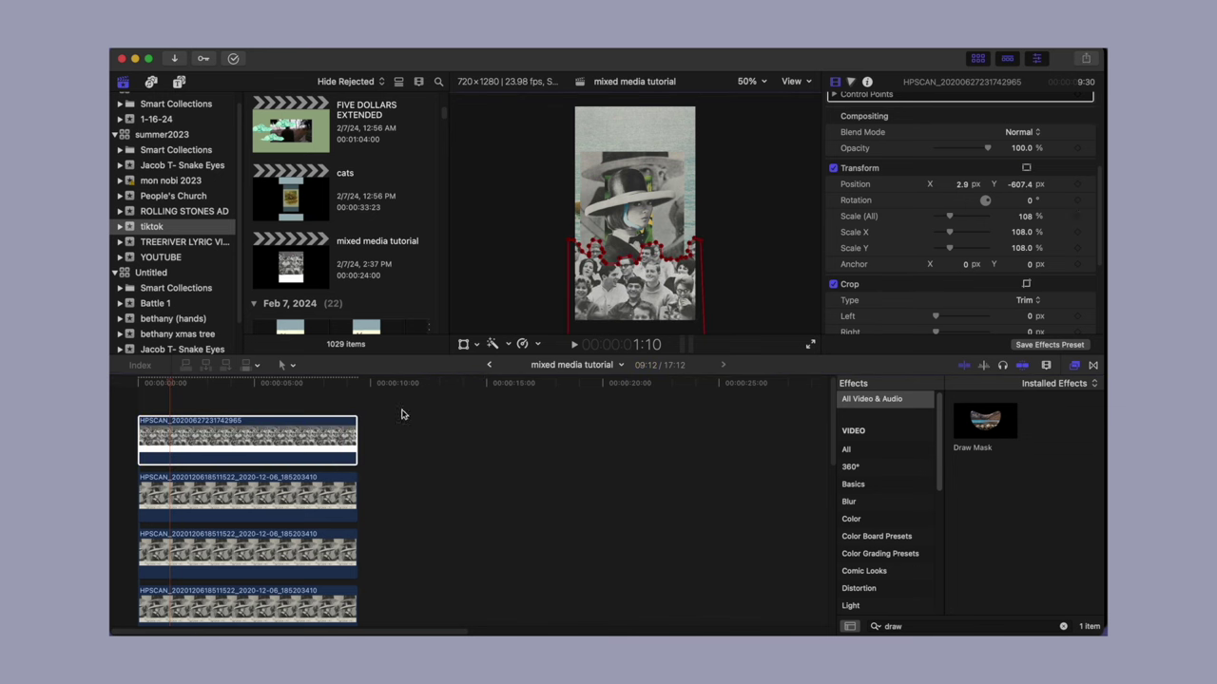
Place the car photo clip on top of the stack, extended to 9:12, and apply the Draw Mask effect.
key("Home")
scroll(418, 456, "down", 5)
left_click_drag(380, 544, 357, 440)
key("Home")
left_click(751, 82)
left_click(753, 165)
scroll(635, 214, "up", 2)
left_click_drag(985, 421, 304, 440)
left_click(710, 202)
Trace a closed Draw Mask around the car and the scarf blowing above its roof.
left_click(751, 82)
left_click(753, 116)
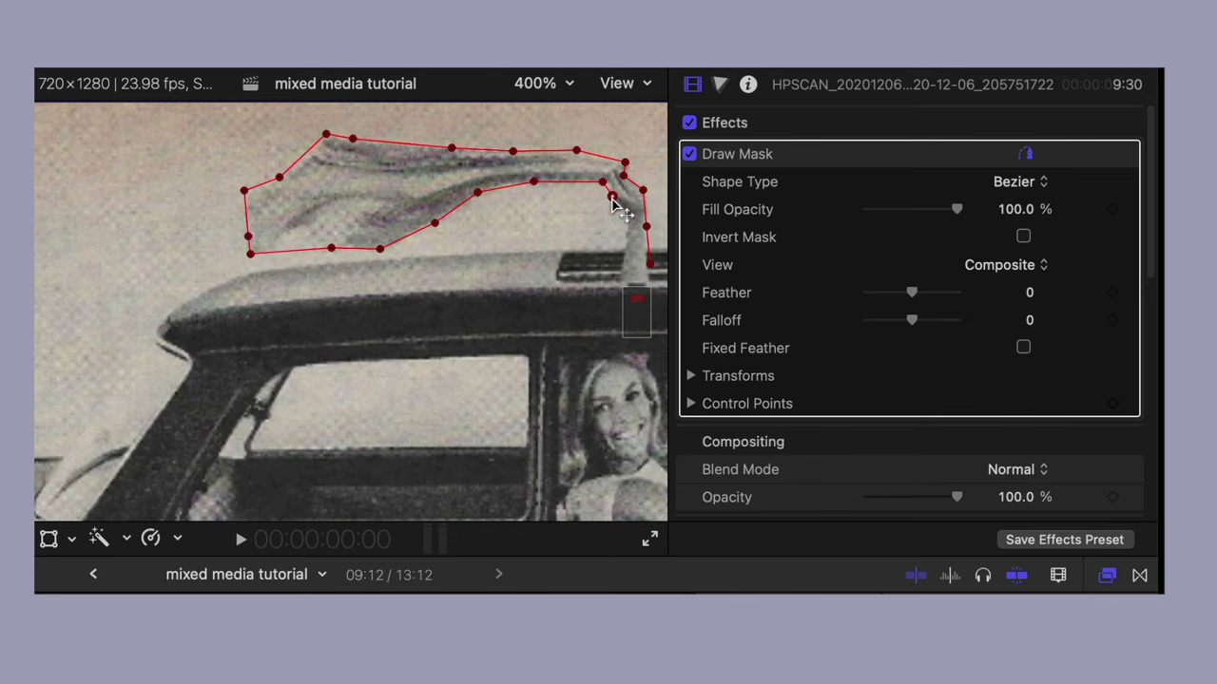
key("super+minus")
key("super+minus")
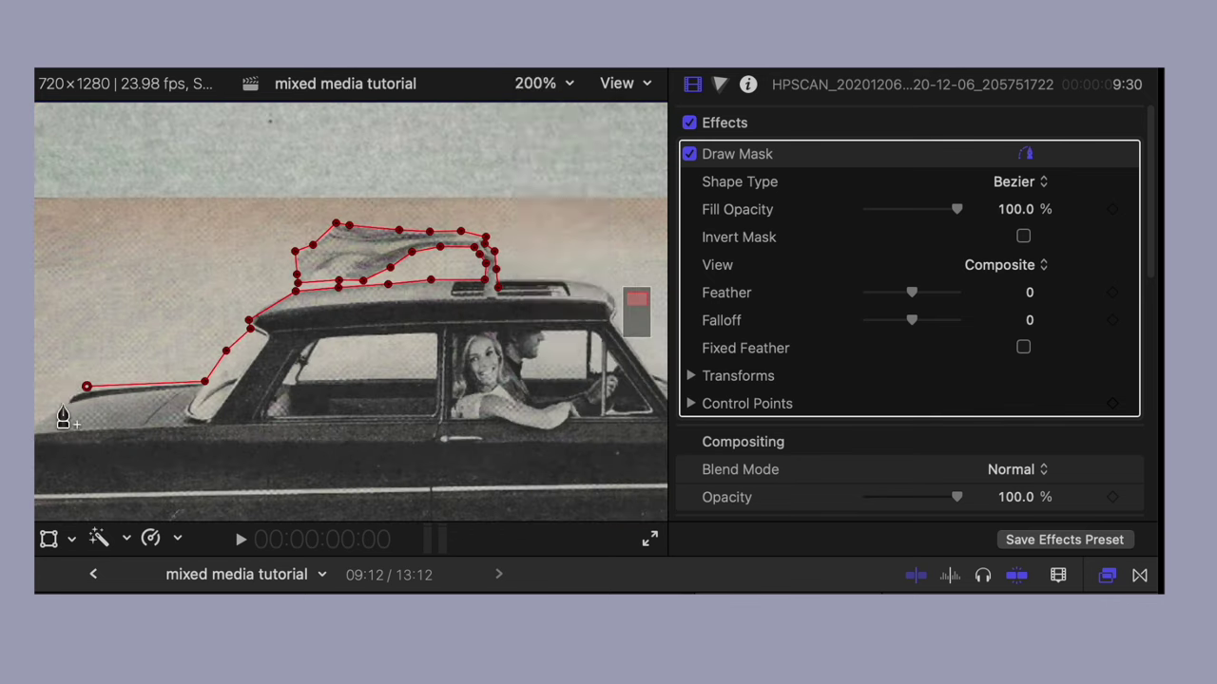
scroll(89, 499, "down", 5)
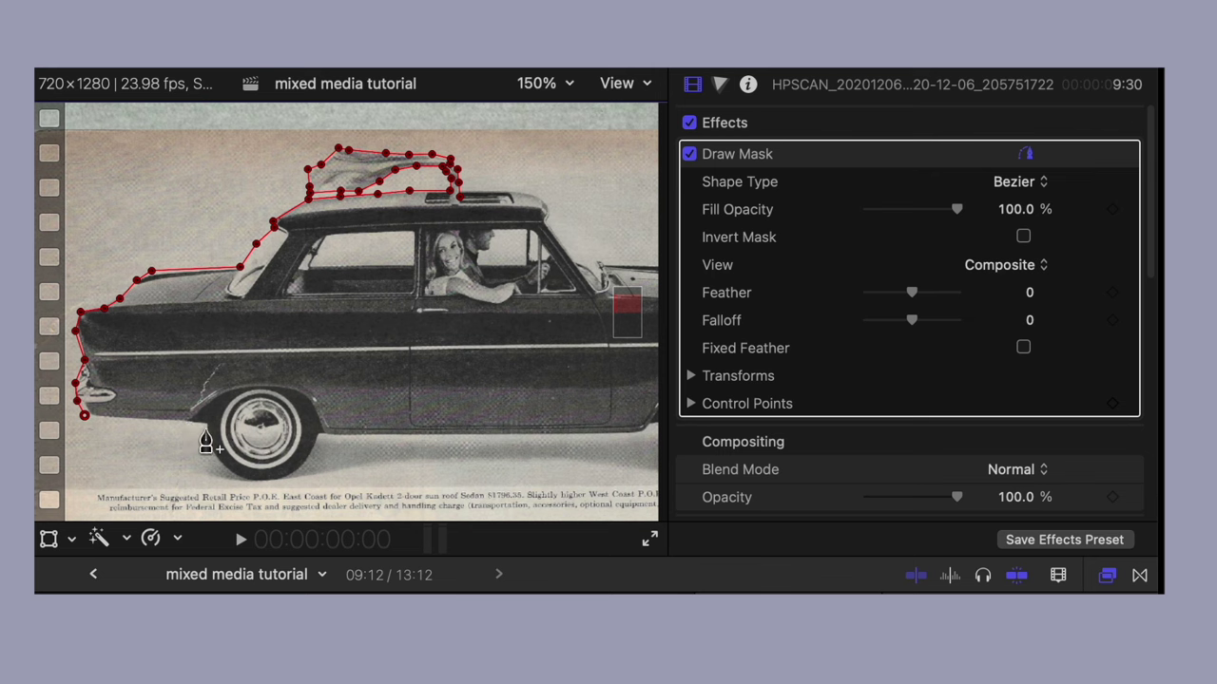
scroll(642, 371, "down", 2)
left_click(646, 401)
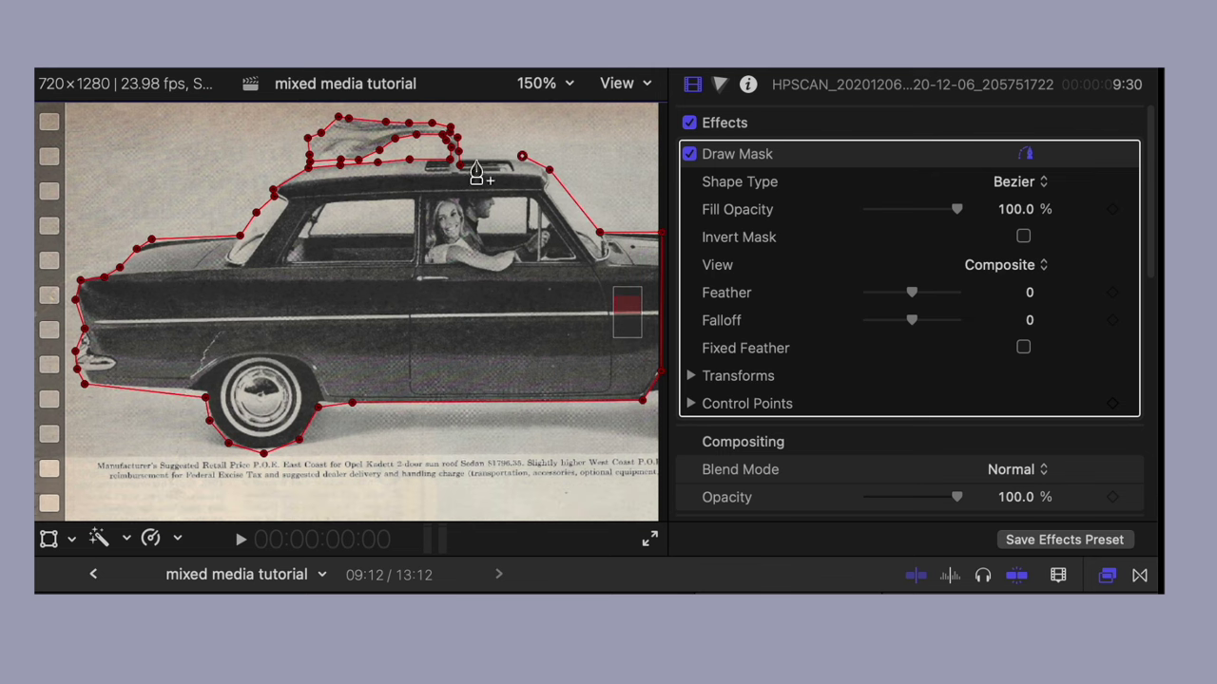
left_click(522, 156)
Scale the car cutout to 56%, rotate it 7.4° and place it over the hat at about X -133 px, Y 47 px.
left_click(545, 83)
left_click(550, 108)
left_click(71, 539)
left_click(114, 570)
left_click_drag(361, 249, 367, 314)
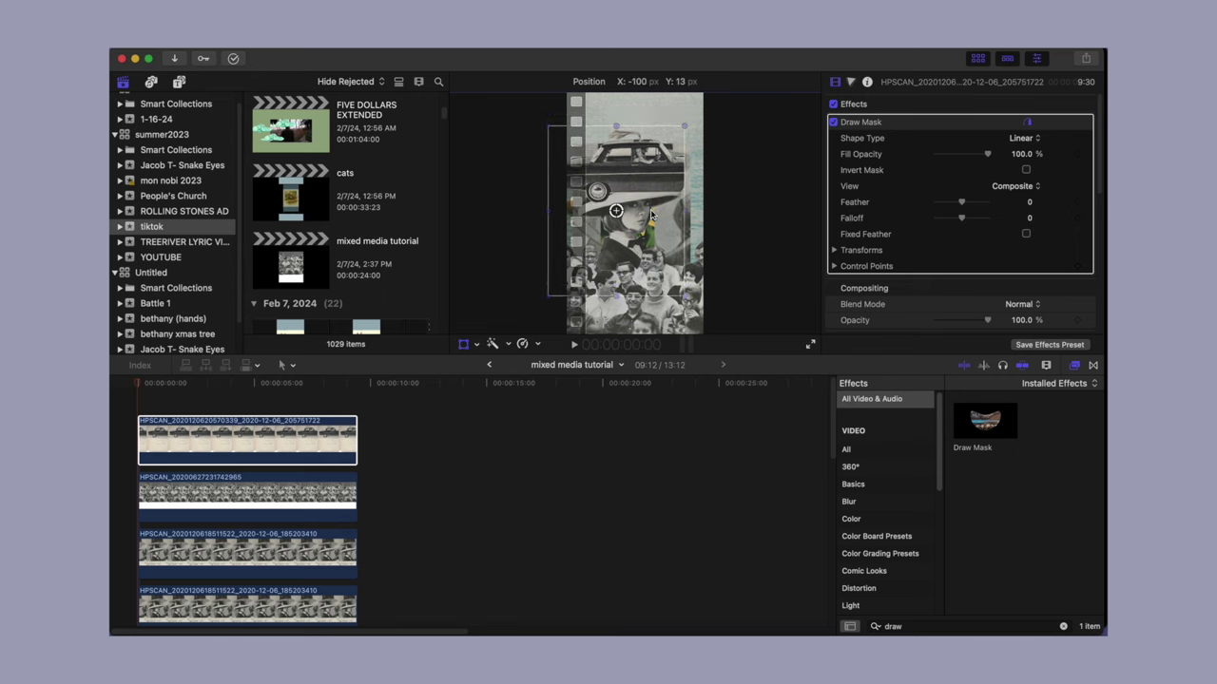
left_click_drag(652, 215, 651, 214)
scroll(875, 178, "down", 5)
left_click_drag(950, 258, 945, 258)
left_click_drag(666, 210, 613, 174)
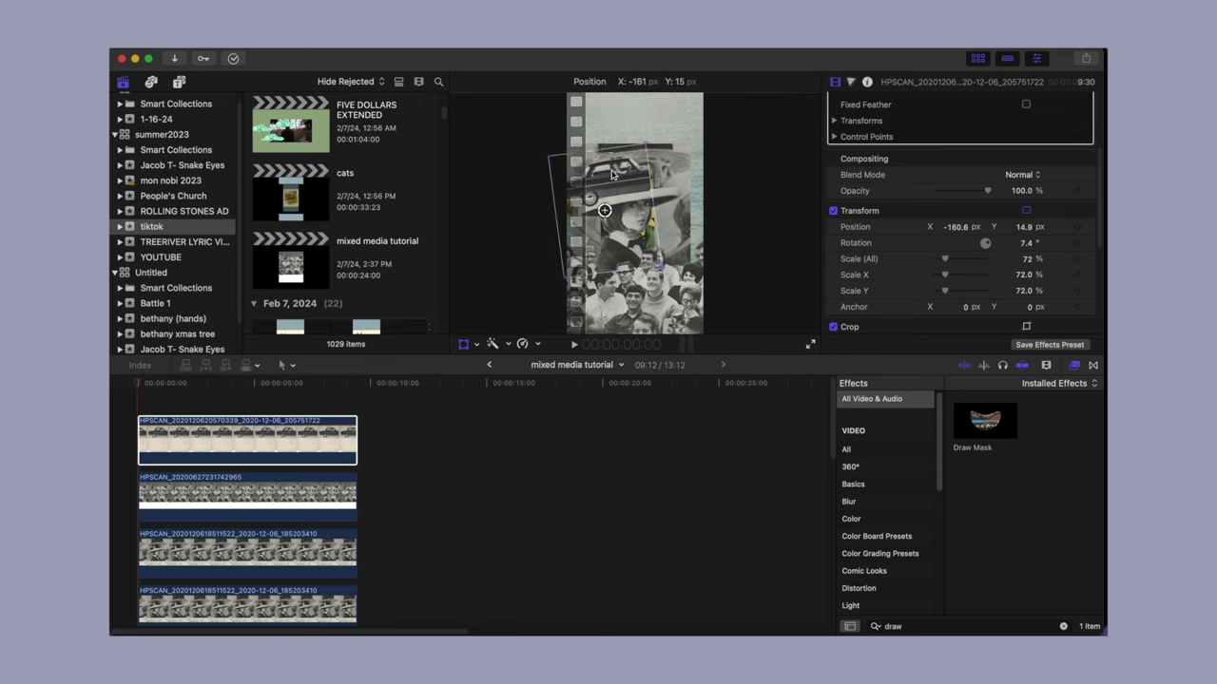
left_click_drag(947, 258, 944, 258)
left_click_drag(614, 193, 619, 187)
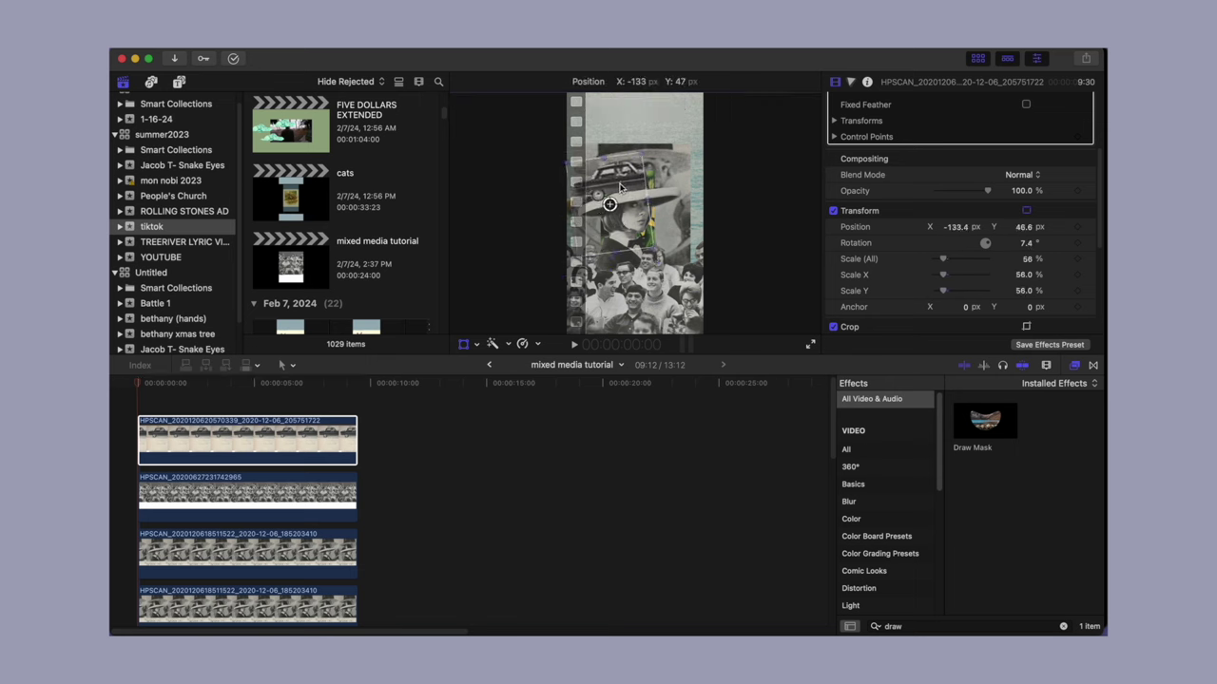
left_click(808, 104)
Duplicate the car clip with the Flipped effect and move the mirrored copy right to join the original as one long car.
left_click_drag(185, 435, 181, 413)
left_click(181, 423)
left_click(196, 383)
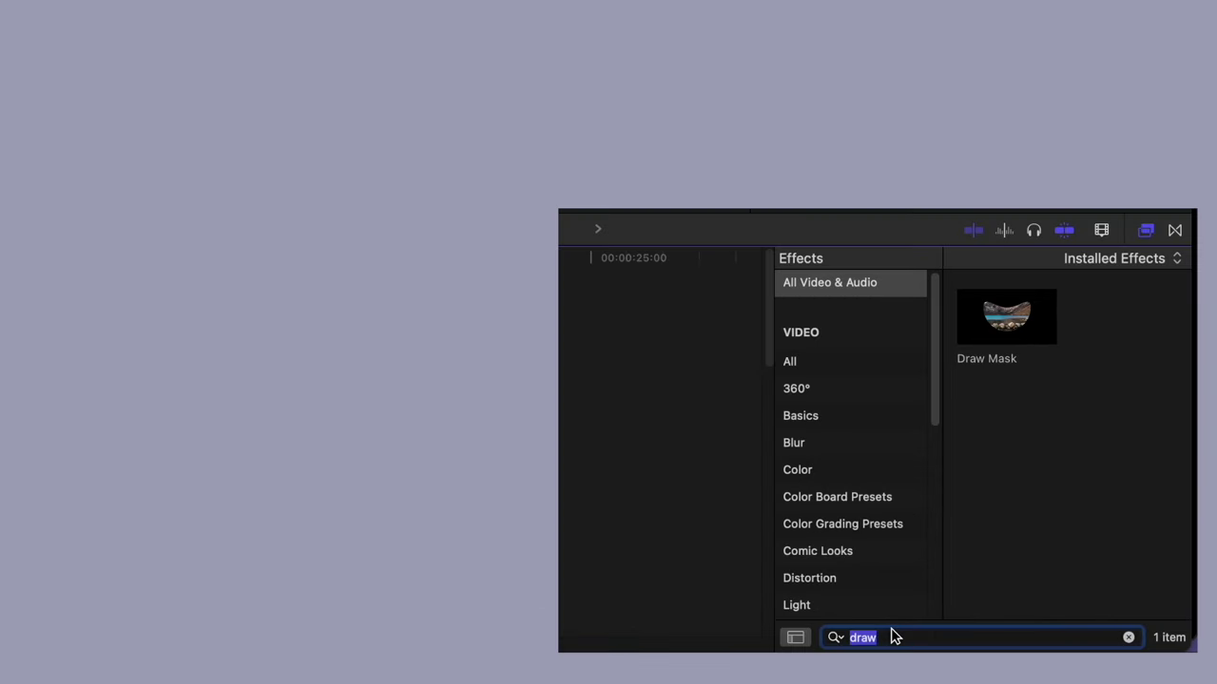
type("ped")
left_click_drag(1005, 317, 295, 406)
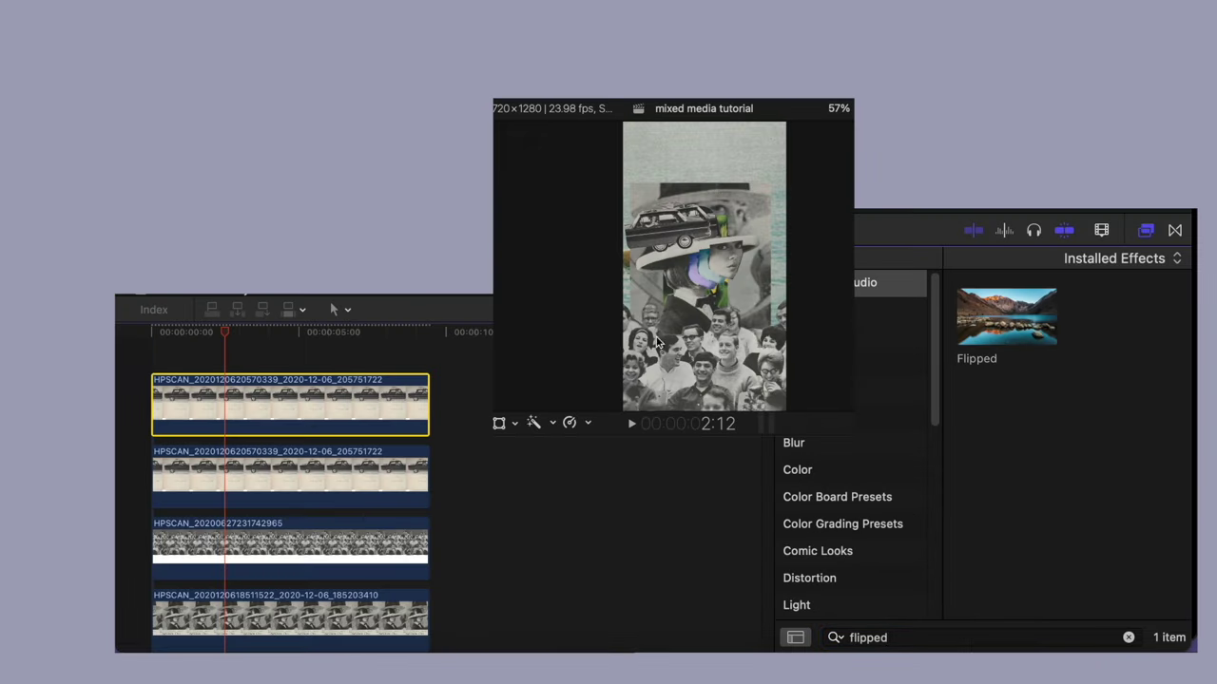
left_click(460, 451)
left_click_drag(620, 231, 728, 216)
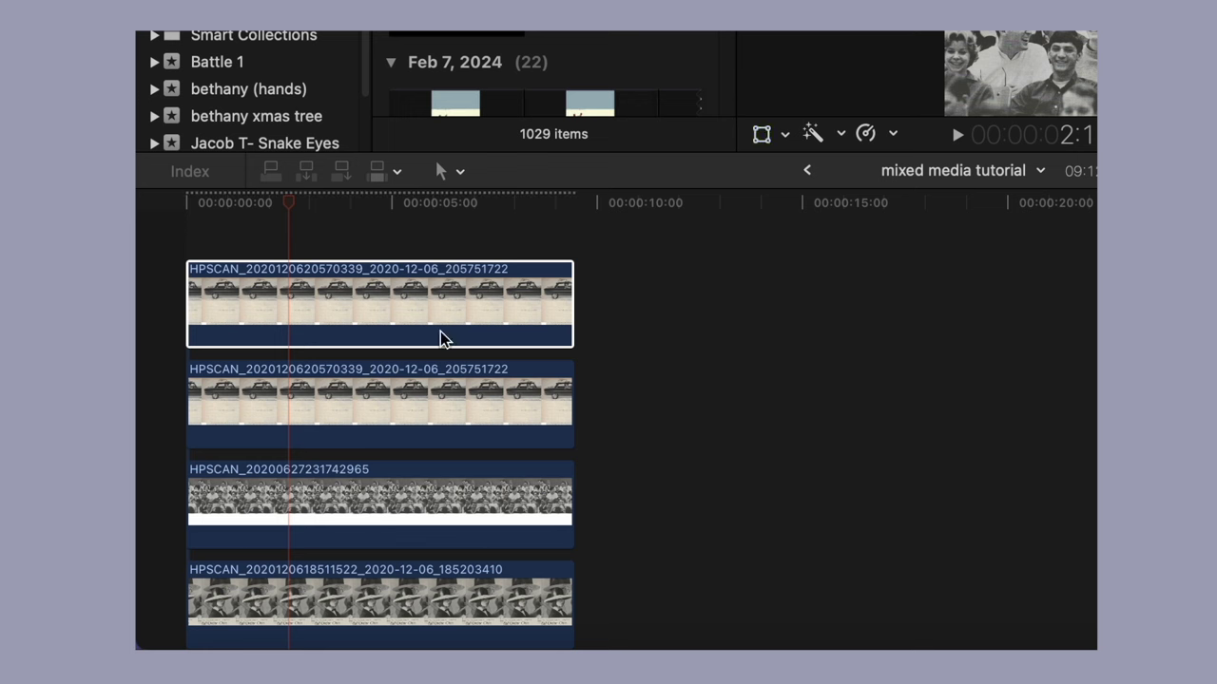
Combine the original and flipped car clips into a new compound clip.
left_click_drag(594, 418, 494, 309)
right_click(477, 306)
left_click(529, 188)
key("Return")
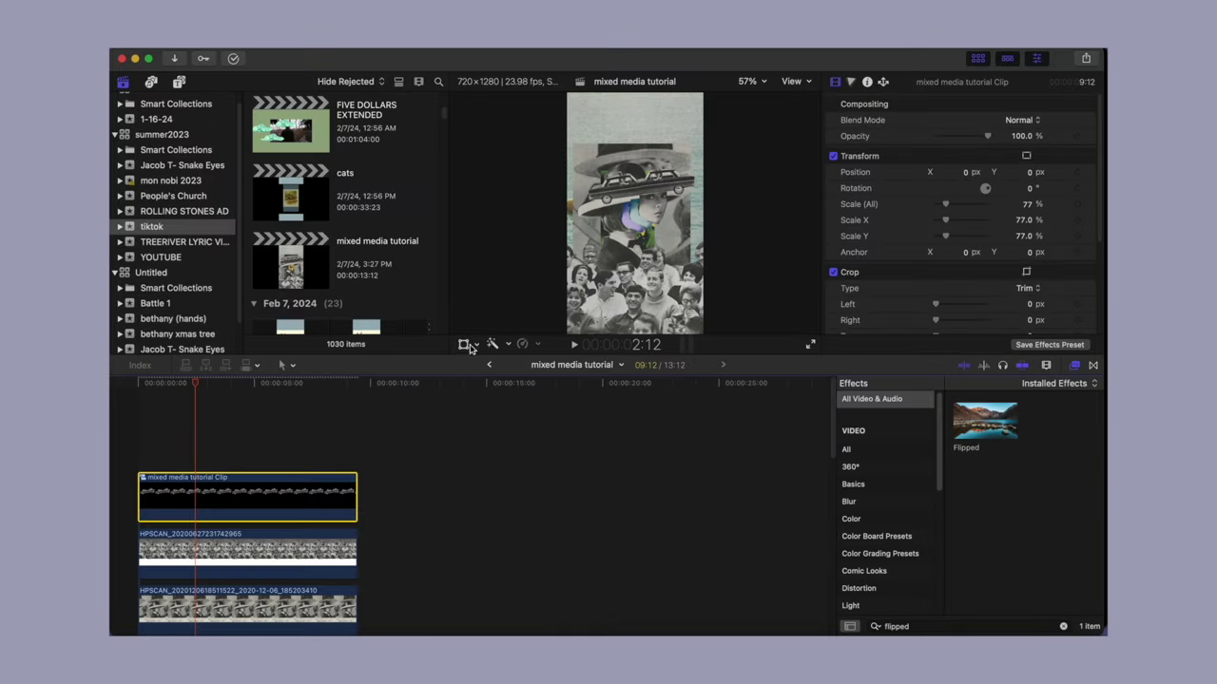
Position the long car on the hat brim at about X -55 px, Y 16 px with a rotation of 1.4°.
left_click(514, 363)
left_click_drag(653, 208, 653, 210)
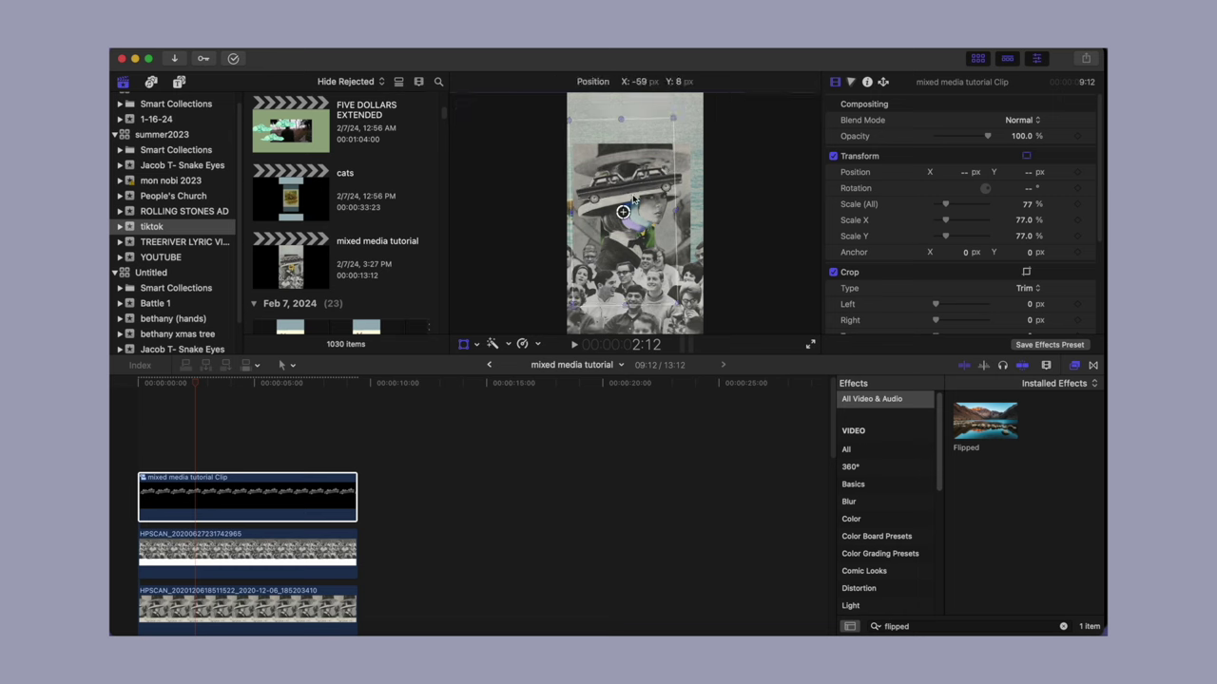
left_click(797, 104)
Duplicate the car compound clip underneath, scale the copy to 60% and raise it to about X -54 px, Y 131 px.
left_click_drag(186, 488, 197, 490)
left_click(513, 363)
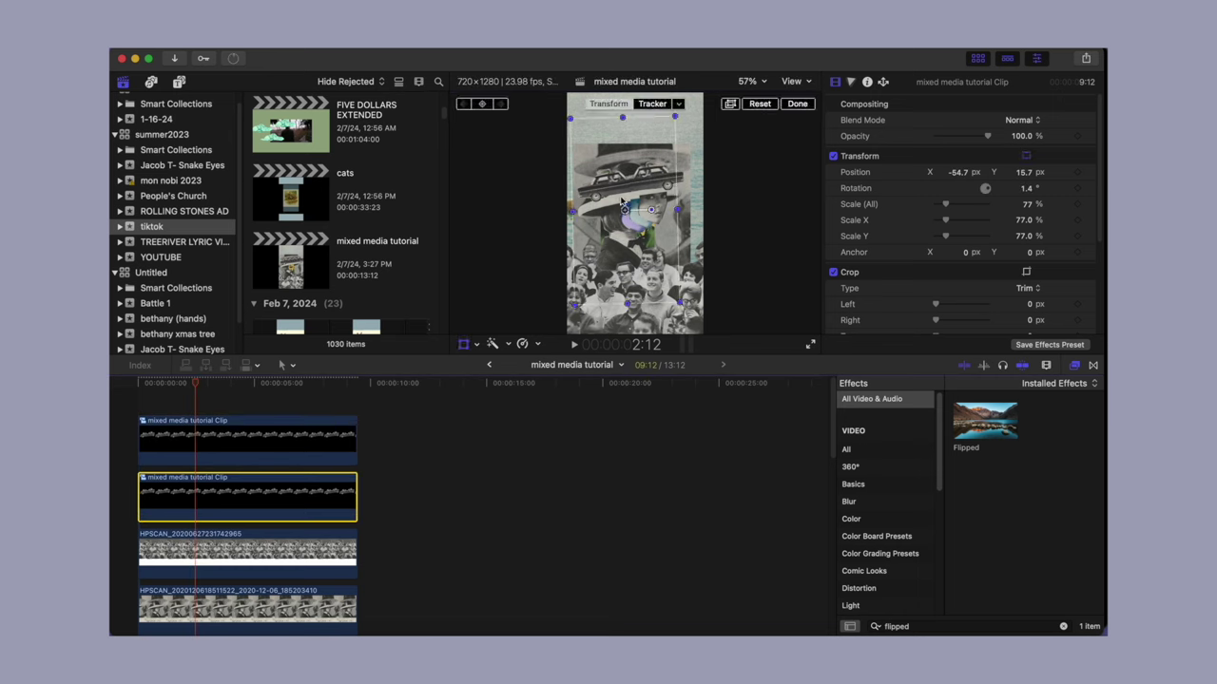
left_click_drag(626, 211, 628, 199)
left_click_drag(946, 205, 944, 207)
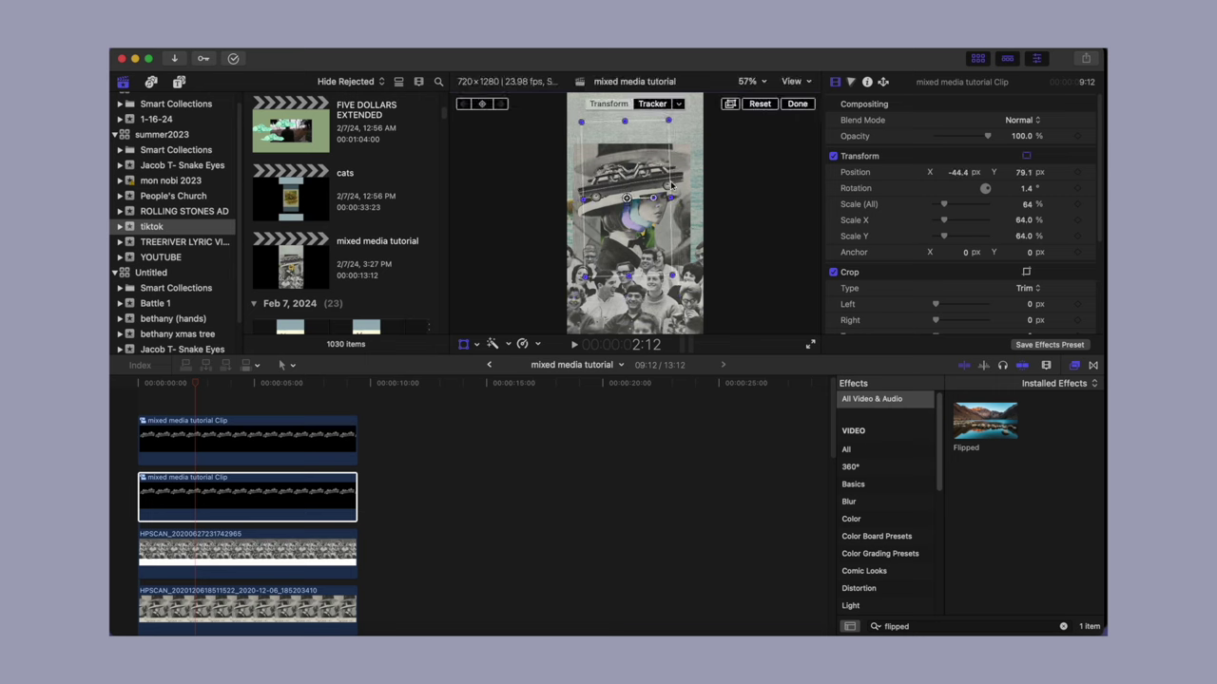
left_click_drag(628, 197, 630, 174)
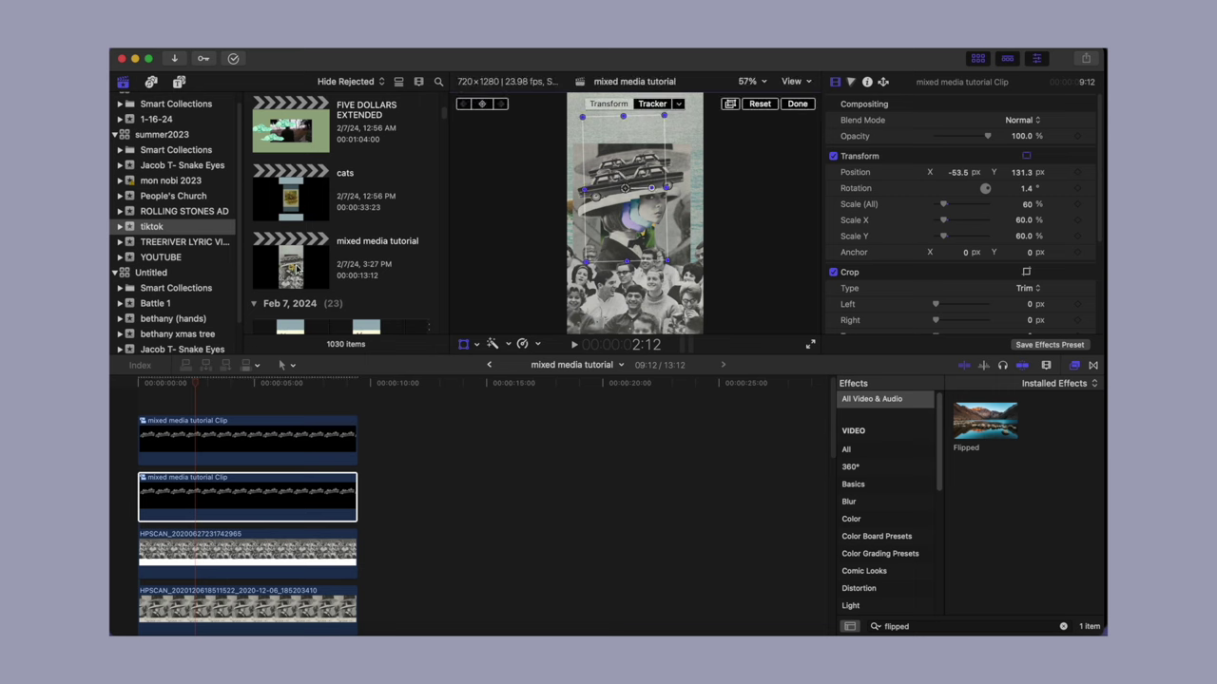
Add a third car copy beneath the others, scaled to 46% and raised to about X -62 px, Y 223 px.
mouse_move(193, 491)
left_mouse_down()
mouse_move(193, 524)
mouse_move(192, 503)
left_mouse_up()
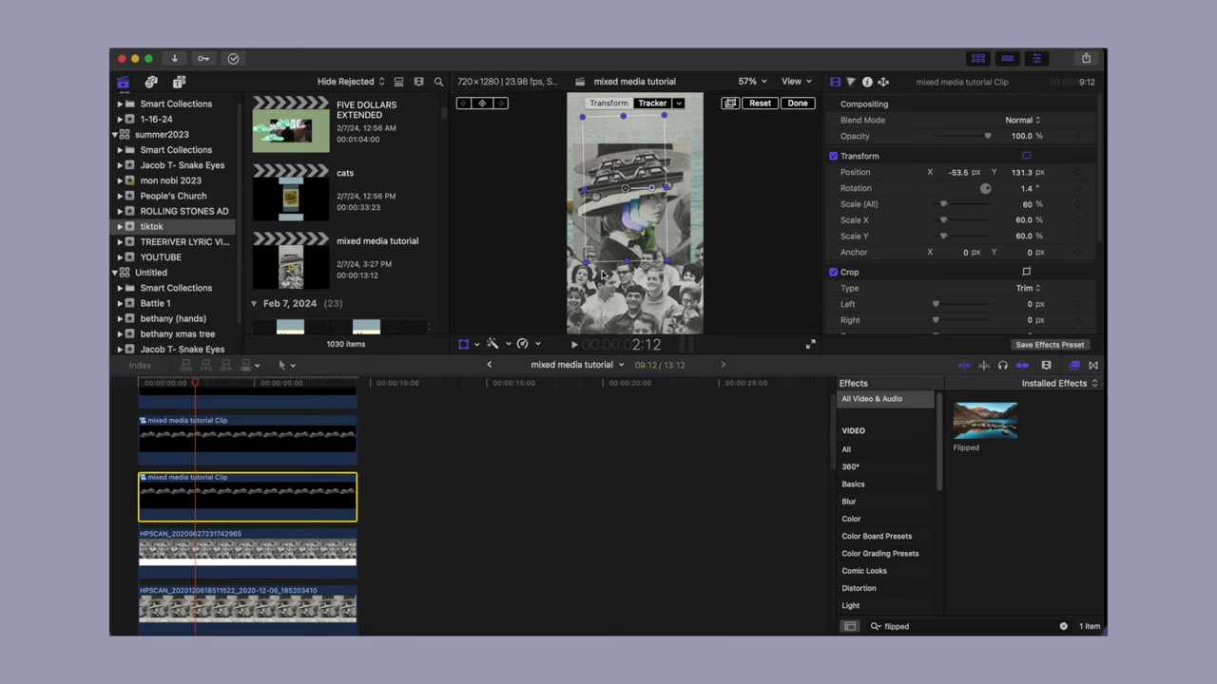
left_click_drag(630, 230, 627, 204)
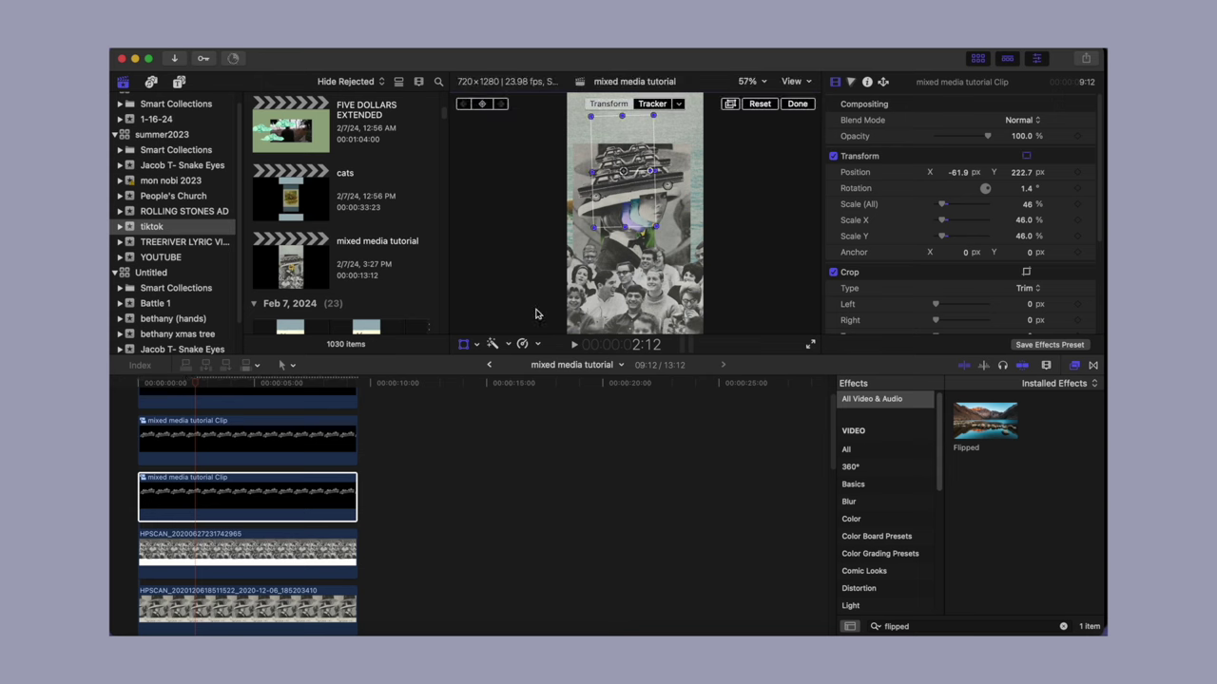
left_click(793, 103)
Duplicate the smallest car clip again and place a smaller fourth car at the peak of the stack.
scroll(197, 472, "up", 2)
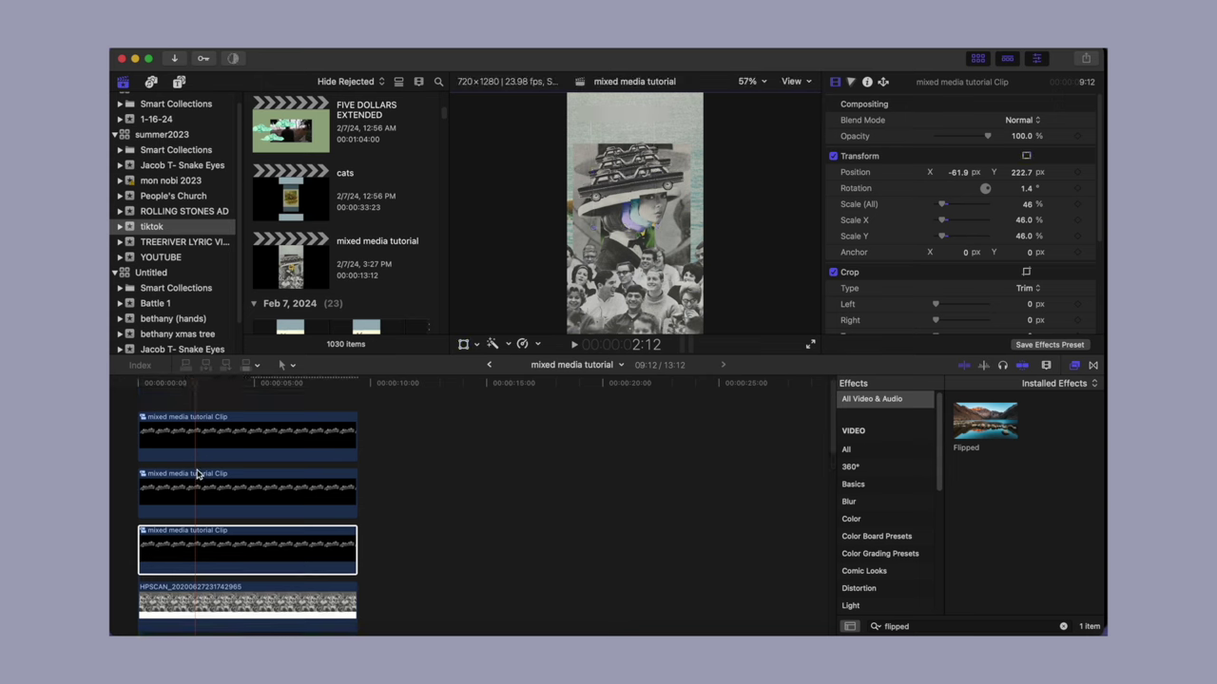
left_click(188, 542)
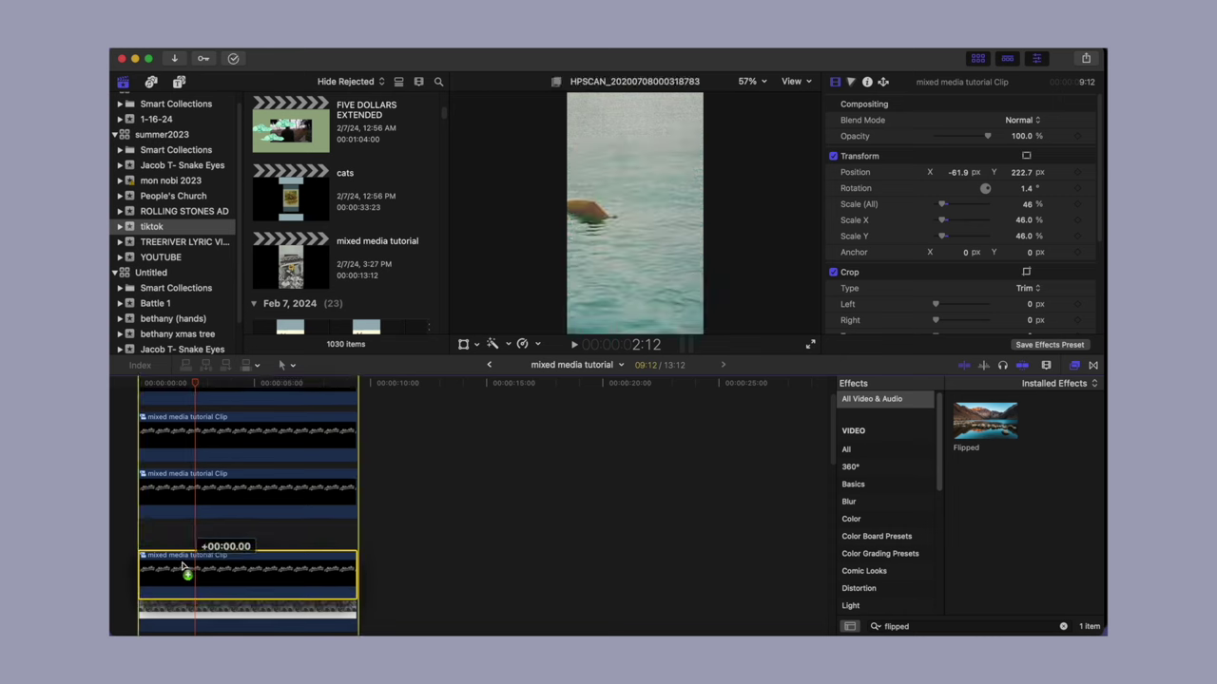
left_click(475, 347)
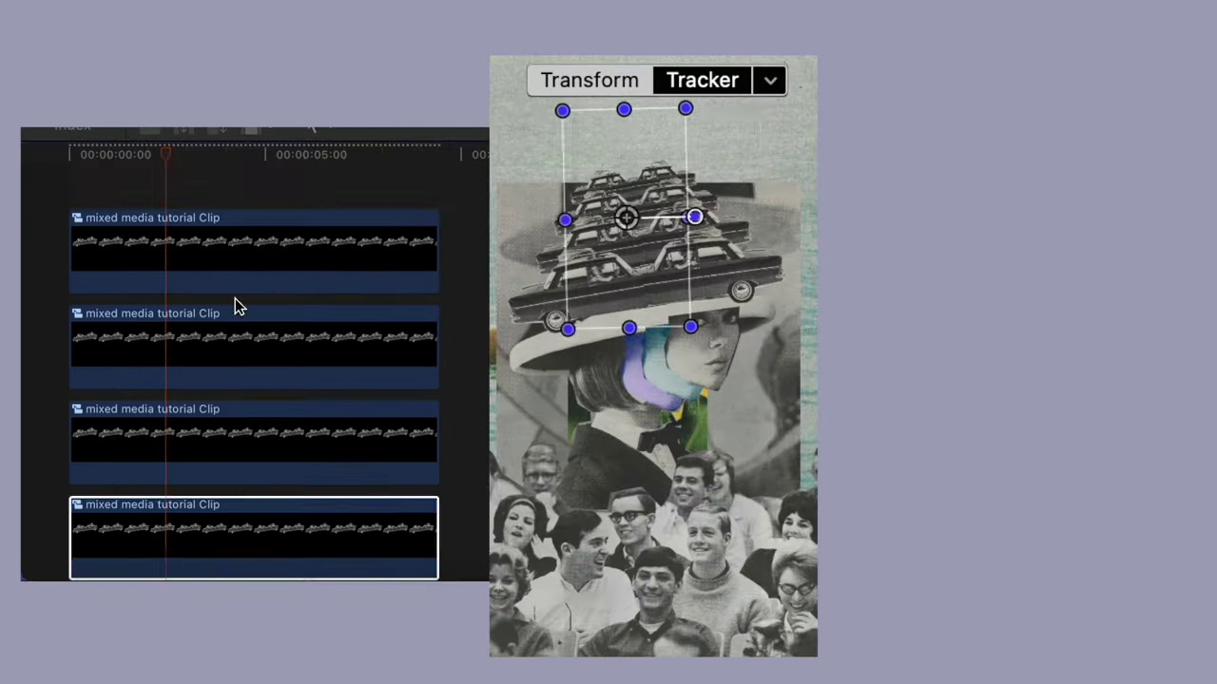
Combine the four car clips into one compound clip and tint the stacked cars teal.
scroll(235, 298, "down", 2)
key("super+a")
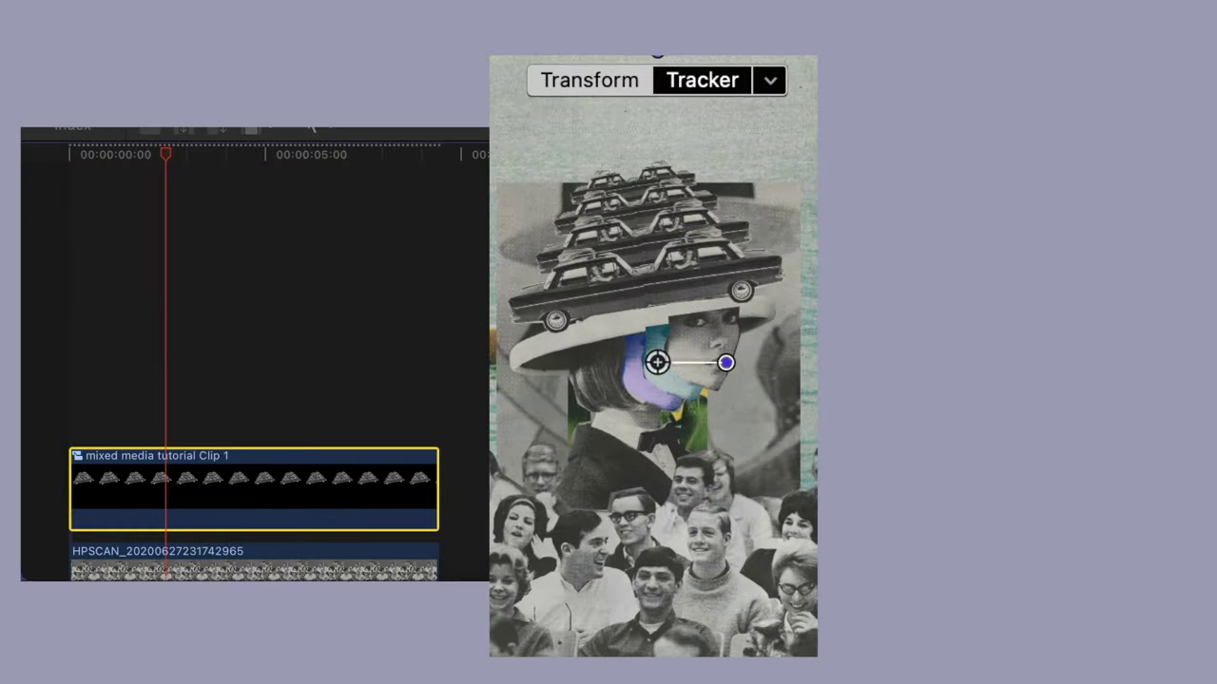
left_click(190, 465)
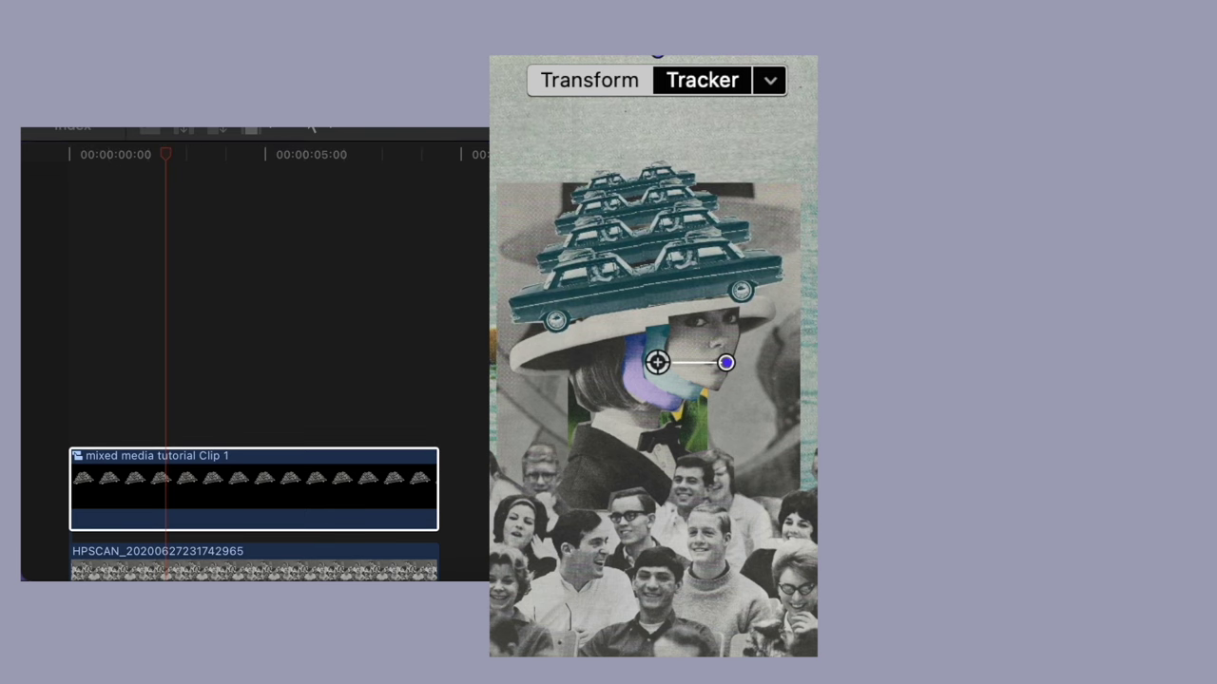
Set the stacked cars' global tint to 27° at 5%, and tint the crowd clip's highlights pale purple.
left_click_drag(874, 167, 872, 217)
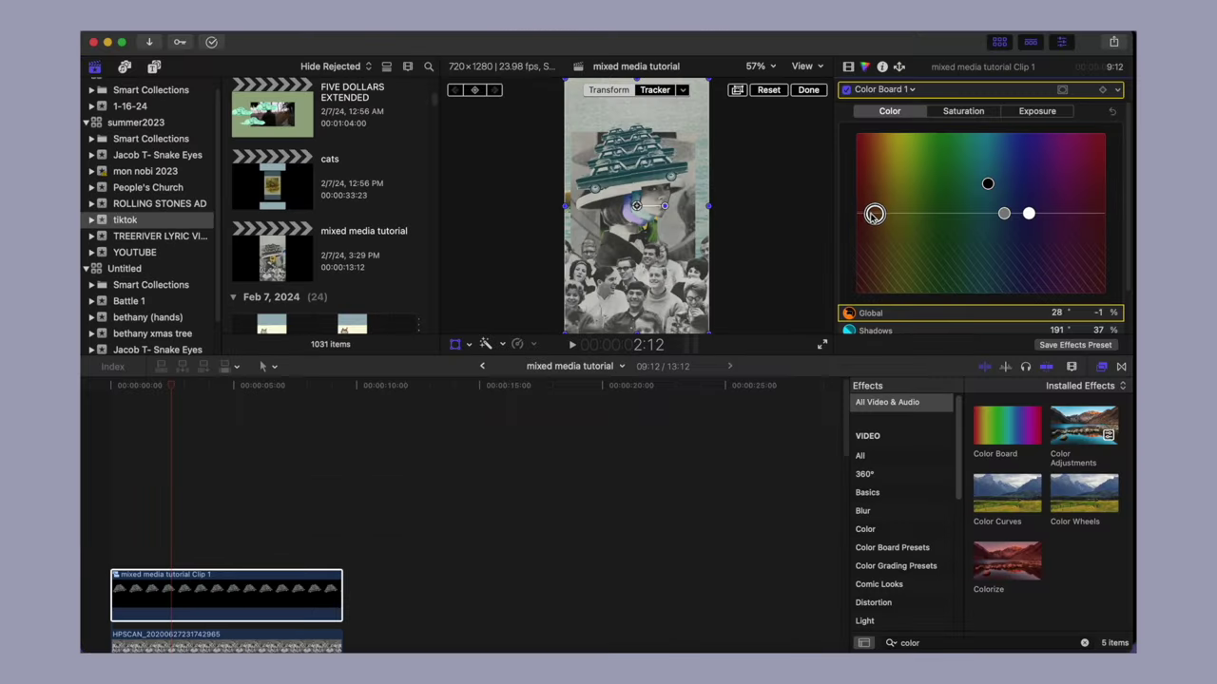
left_click(808, 89)
scroll(178, 580, "down", 10)
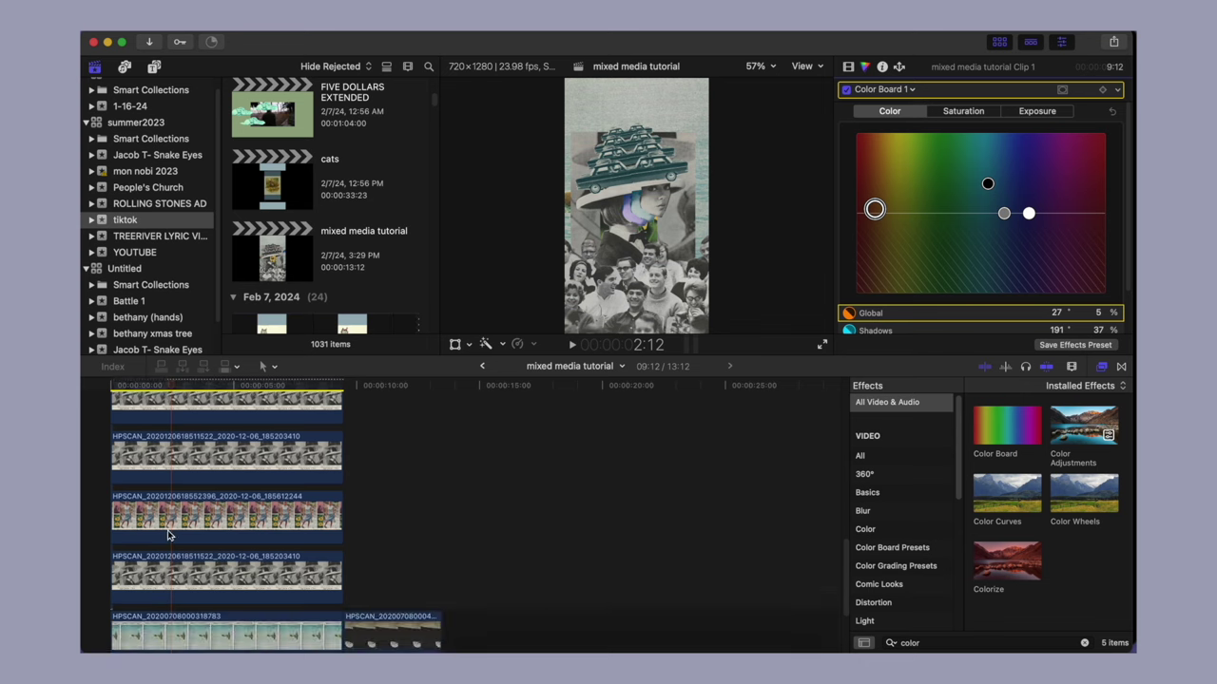
scroll(178, 579, "up", 10)
left_click(180, 495)
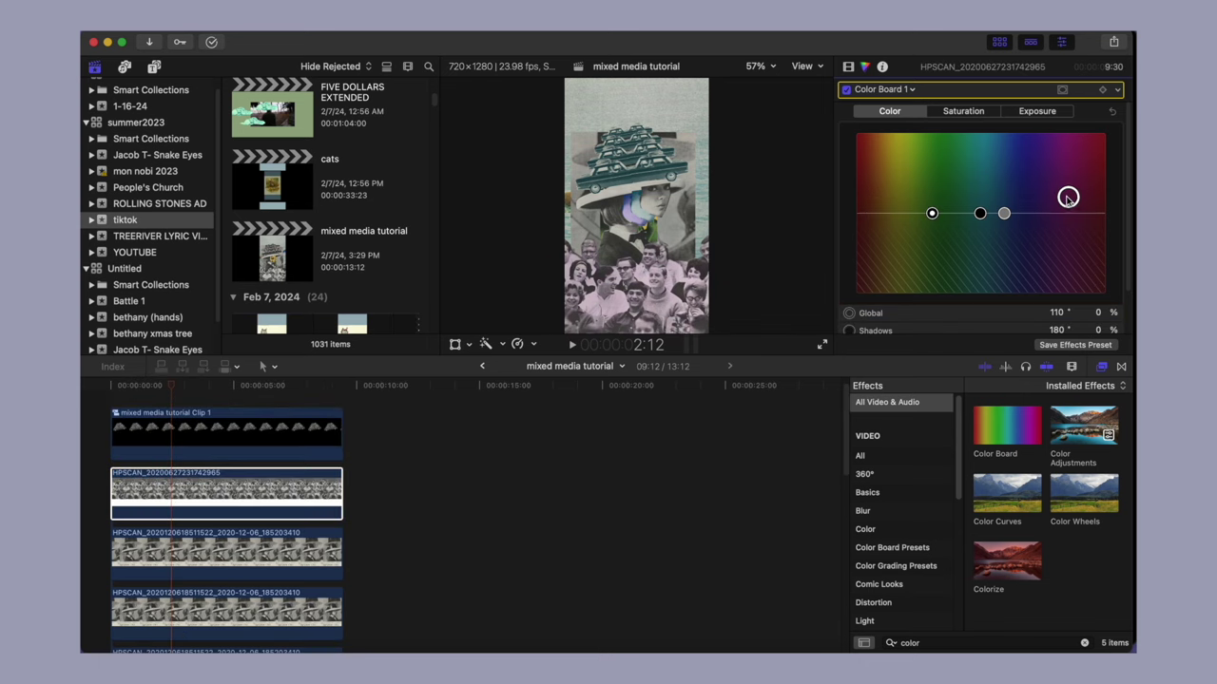
Move the moon landscape clip above the car compound clip at the start and extend it to the other clips' length.
scroll(506, 553, "down", 10)
left_click_drag(372, 550, 105, 321)
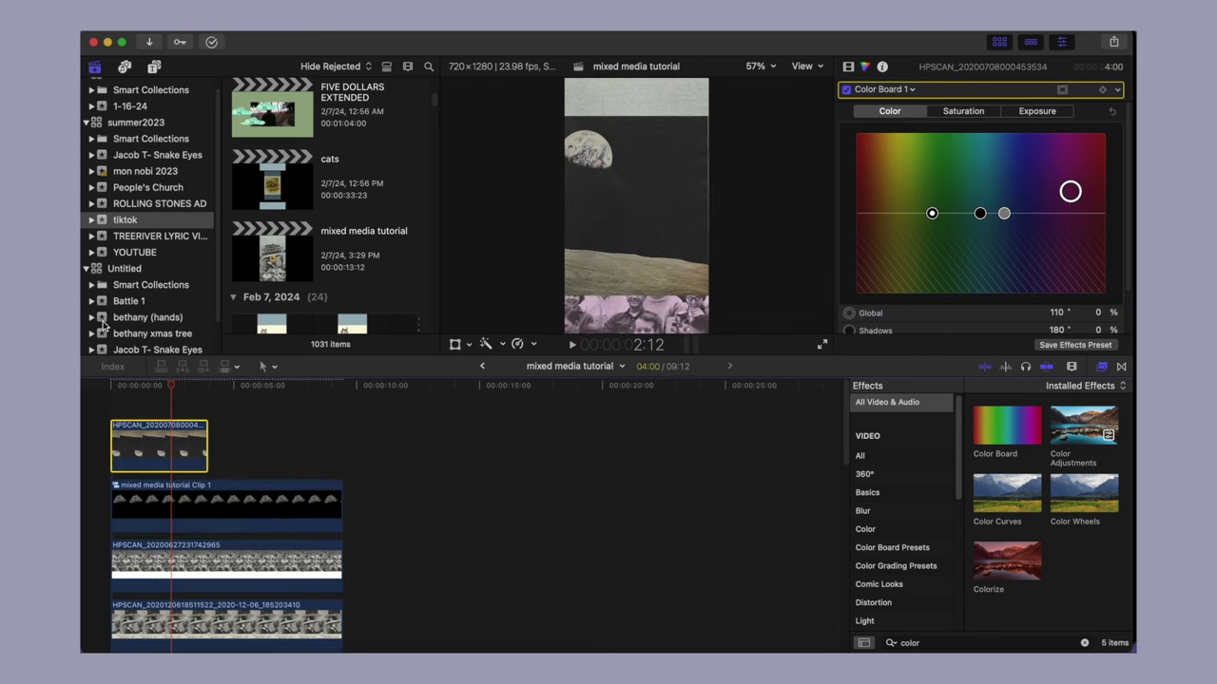
left_click_drag(209, 452, 342, 443)
Apply a Draw Mask to the moon clip, outline a rectangle over its centre and invert the mask to form a frame.
left_click(848, 67)
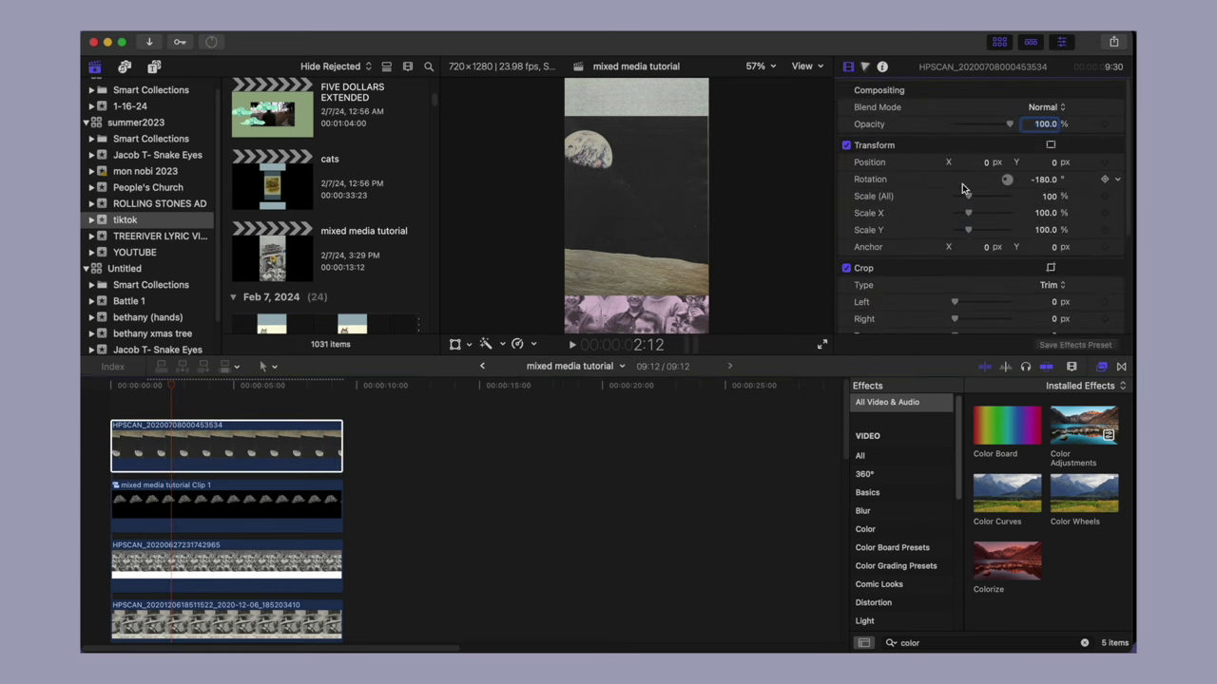
type("dra")
left_click_drag(1007, 439, 228, 447)
left_click(588, 277)
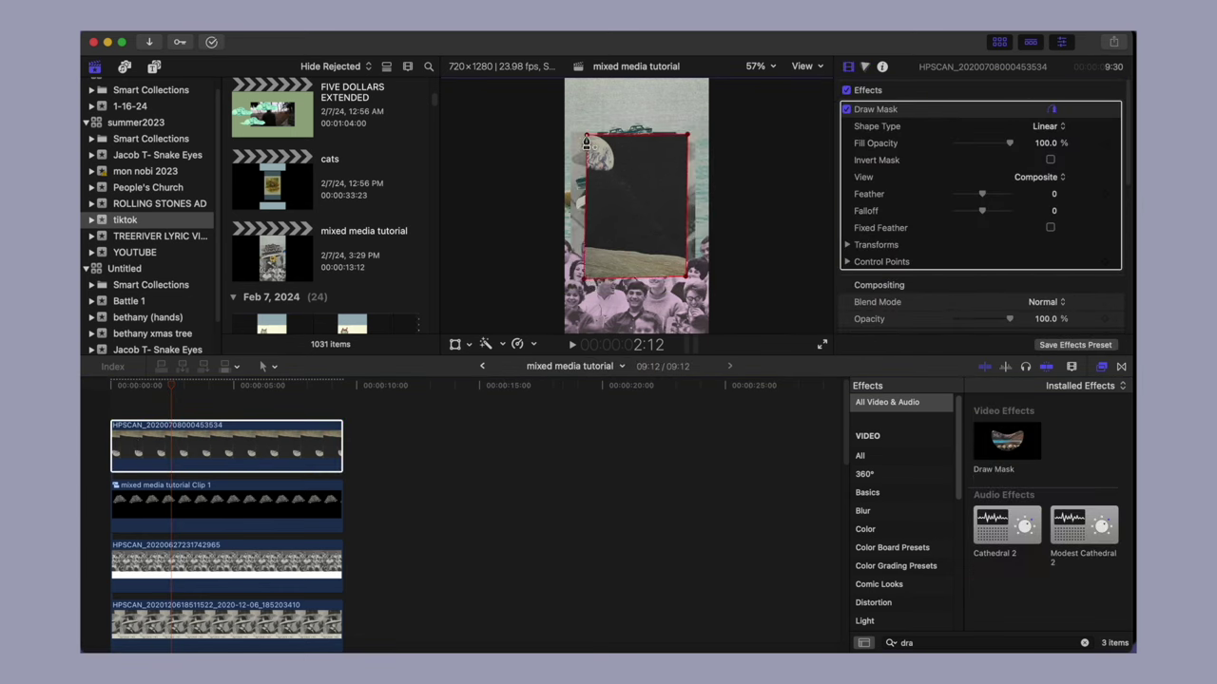
left_click(1050, 160)
Move the moon frame clip beneath the cars, the crowd and the topmost face clip.
left_click(457, 437)
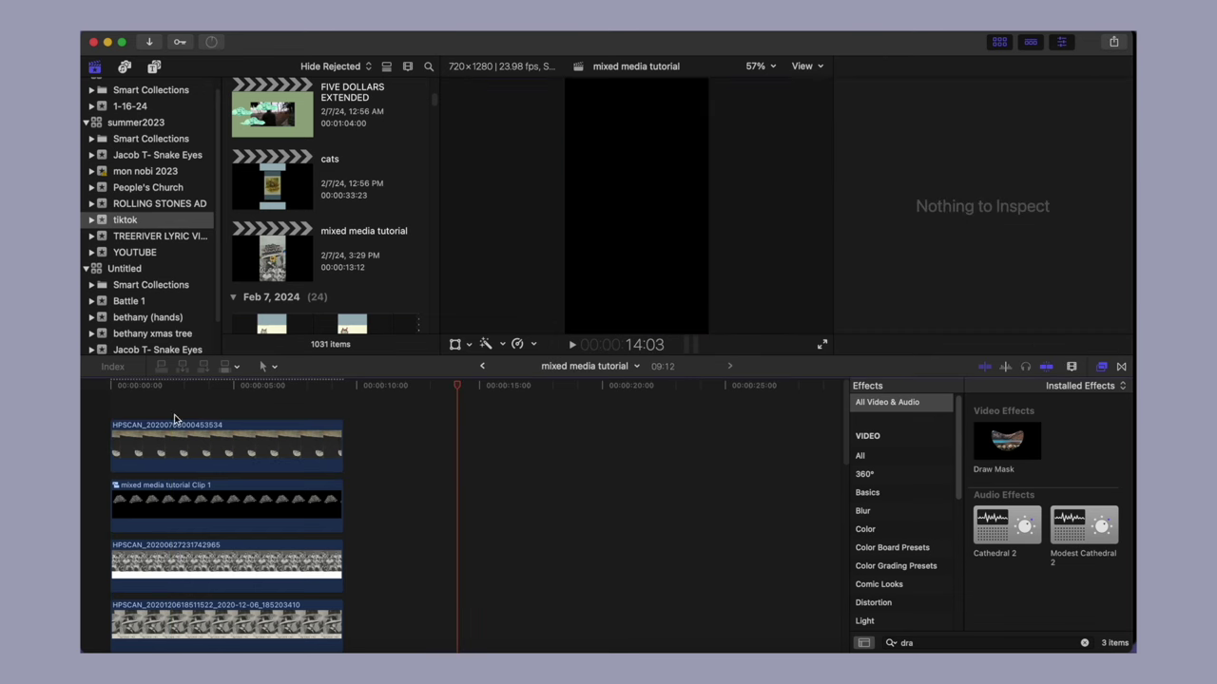
left_click(210, 407)
left_click_drag(172, 427, 155, 579)
scroll(125, 495, "down", 2)
scroll(157, 570, "down", 2)
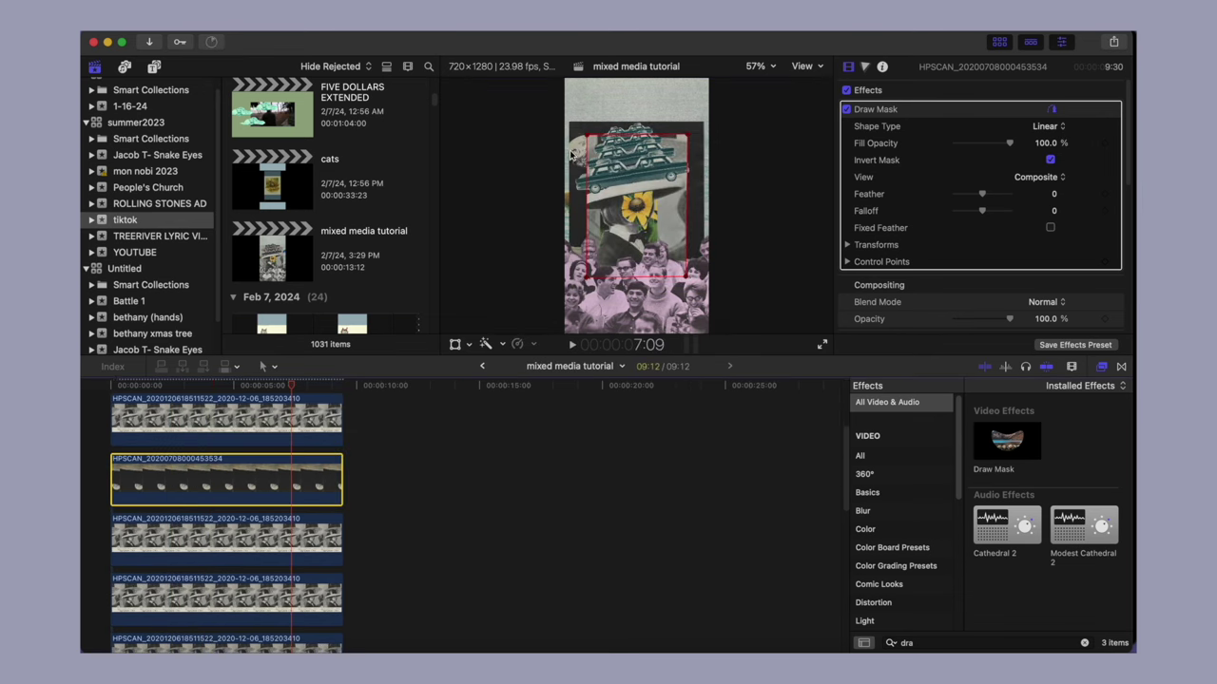
Scale the moon frame to 94% and trim it by Left 172 px, Right 181 px and Bottom 163 px.
scroll(960, 271, "down", 8)
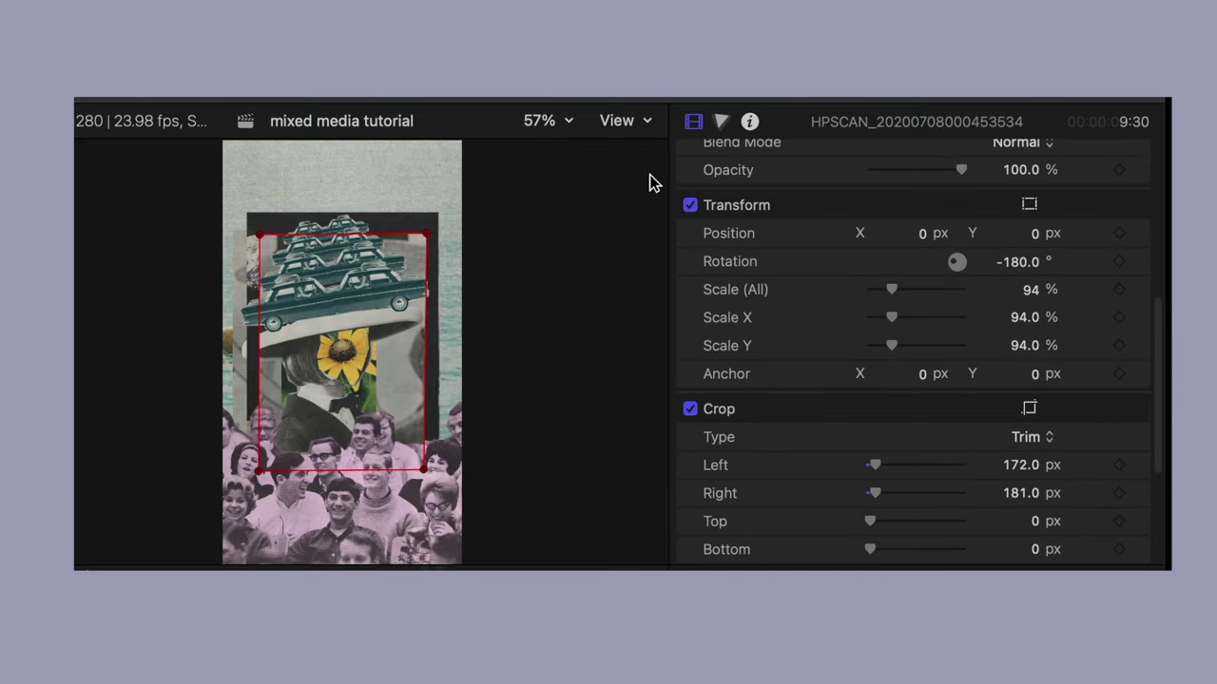
scroll(760, 343, "down", 1)
left_click_drag(868, 503, 873, 504)
key("space")
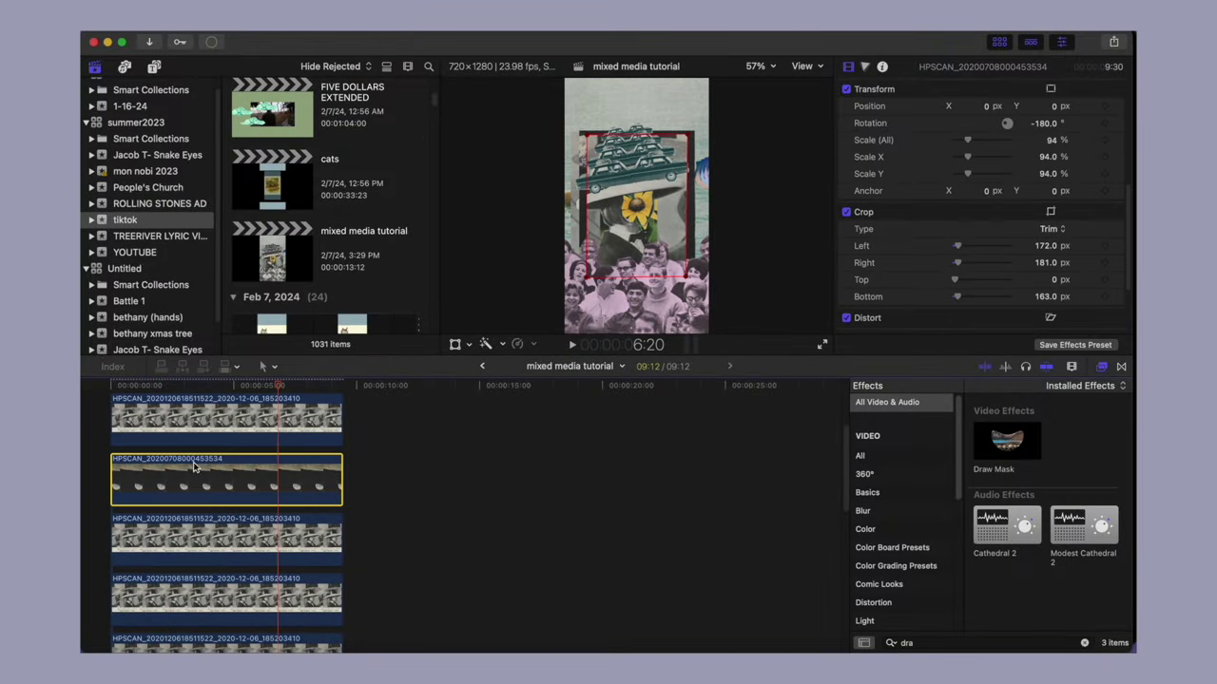
Move the car compound clip down the layer stack so that it lies between the face clips.
scroll(194, 467, "up", 5)
left_click_drag(184, 519, 182, 581)
left_click_drag(251, 388, 242, 392)
scroll(179, 450, "down", 2)
left_click_drag(180, 451, 184, 561)
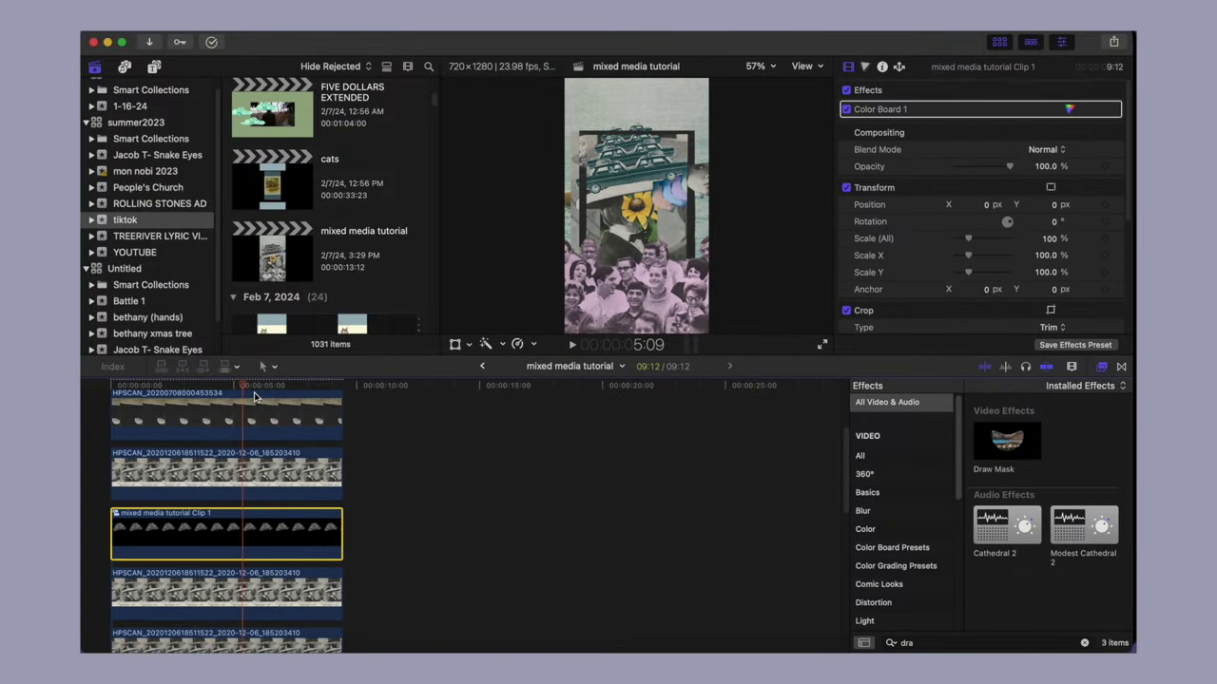
left_click(257, 390)
scroll(187, 456, "down", 2)
left_click_drag(188, 456, 190, 548)
left_click(181, 390)
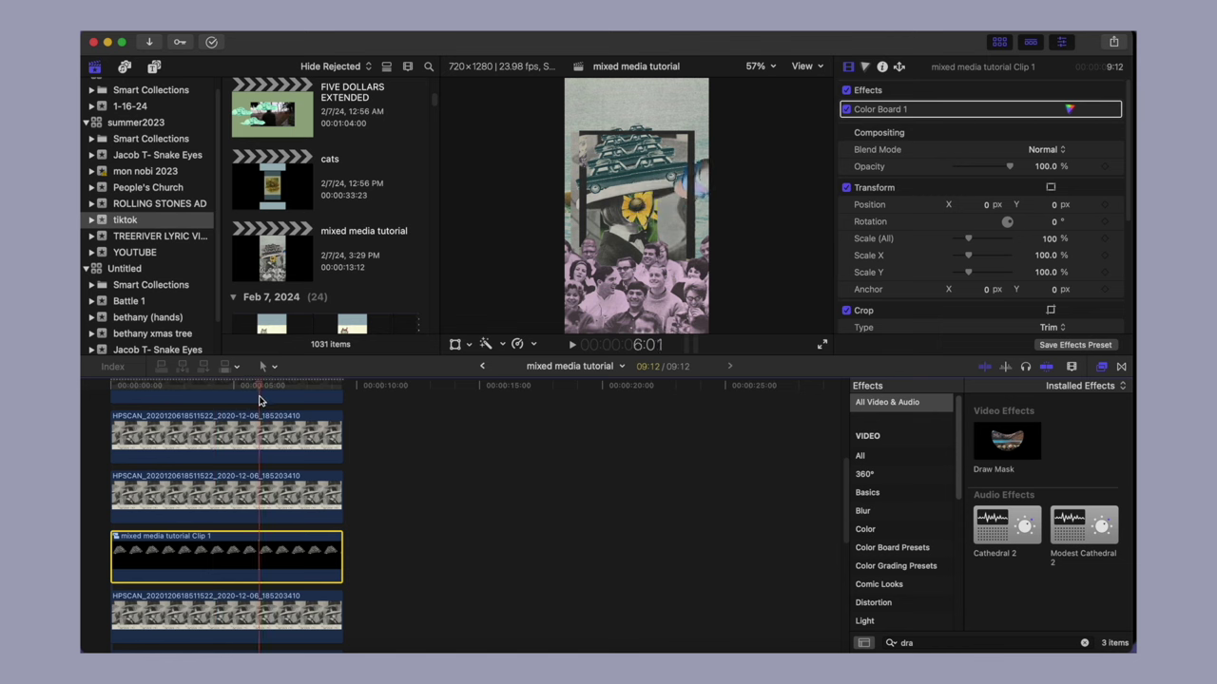
Move the moon frame clip directly beneath the car compound clip and play the result.
scroll(228, 457, "down", 2)
left_click_drag(261, 409, 199, 568)
scroll(218, 452, "up", 4)
scroll(183, 535, "down", 1)
key("space")
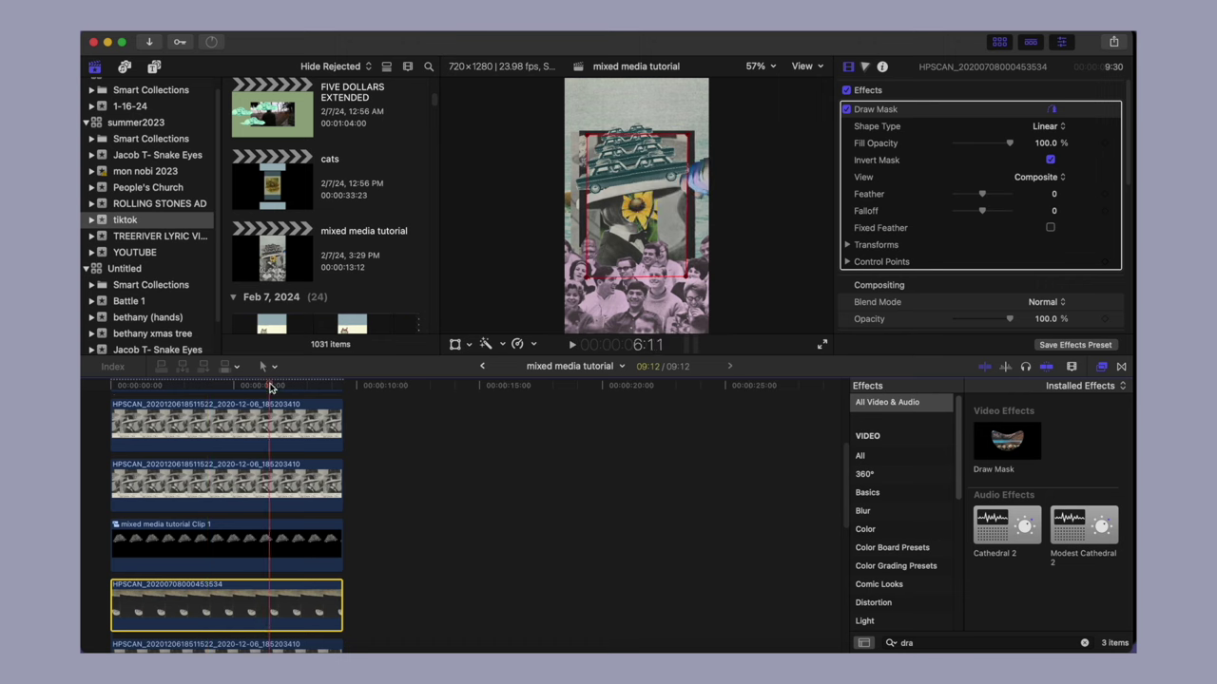
Undo the last two changes, and keyframe the stacked cars to tilt slightly counterclockwise at the start and further at 6:20.
key("super+z")
key("super+z")
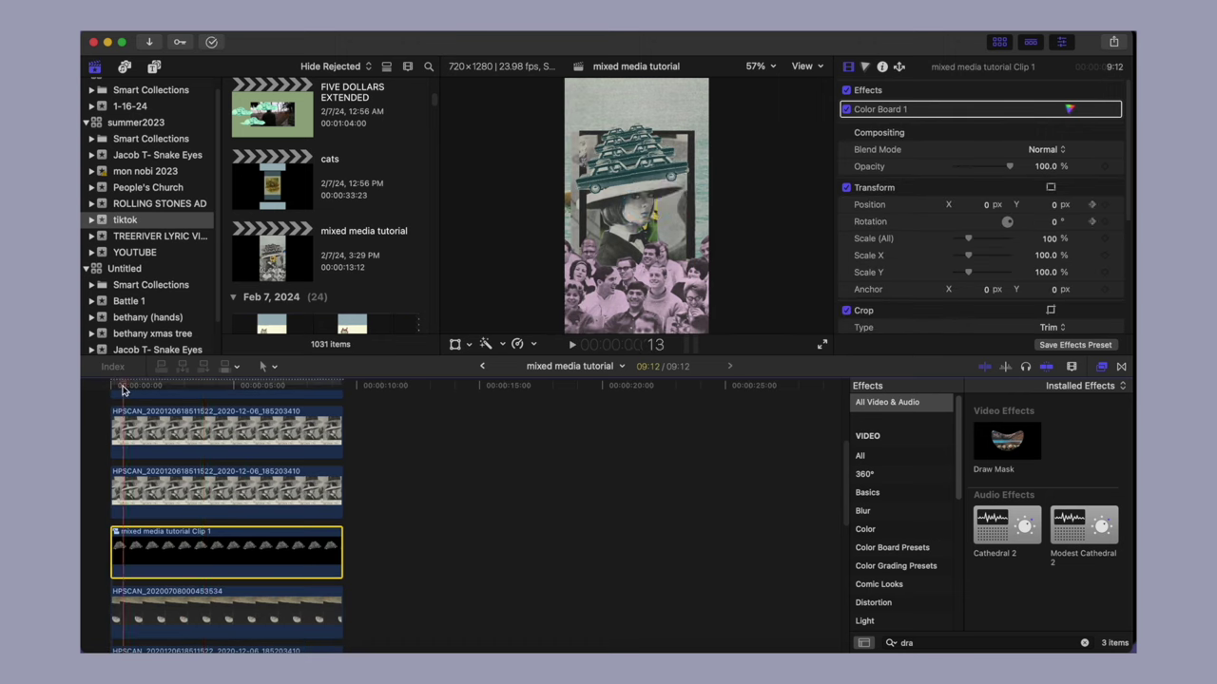
left_click_drag(122, 391, 110, 390)
left_click(468, 345)
left_click(512, 362)
left_click(474, 91)
left_click_drag(664, 205, 664, 203)
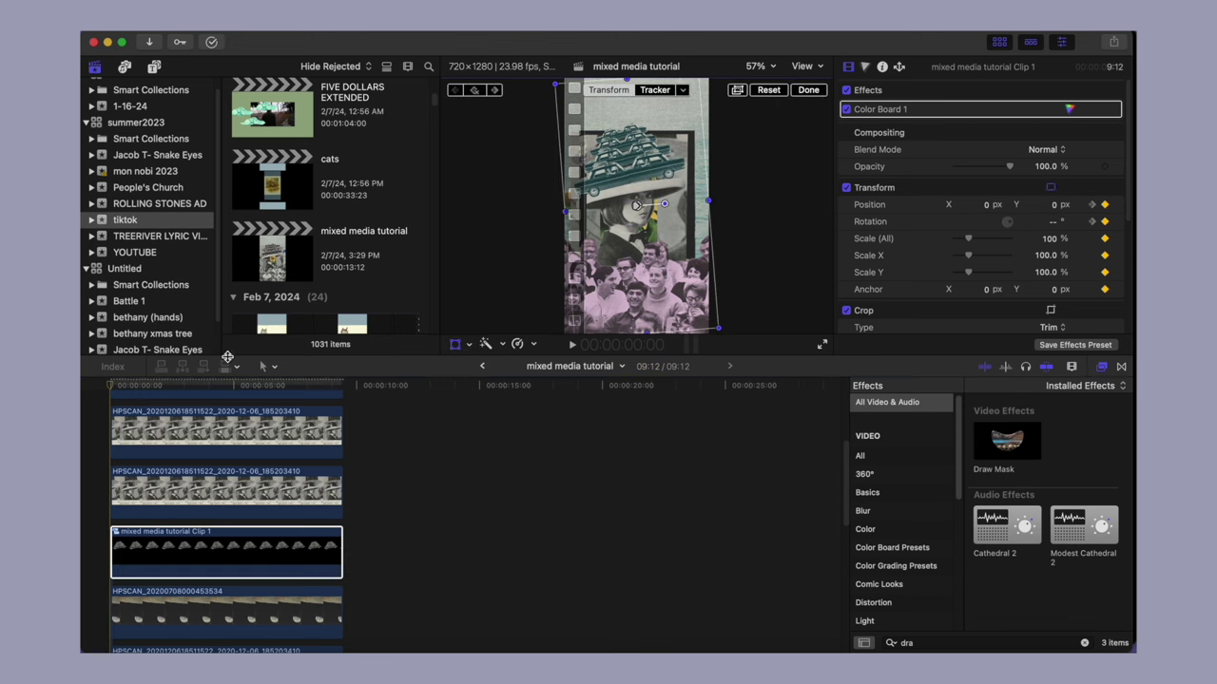
left_click_drag(239, 388, 278, 390)
left_click_drag(664, 203, 664, 201)
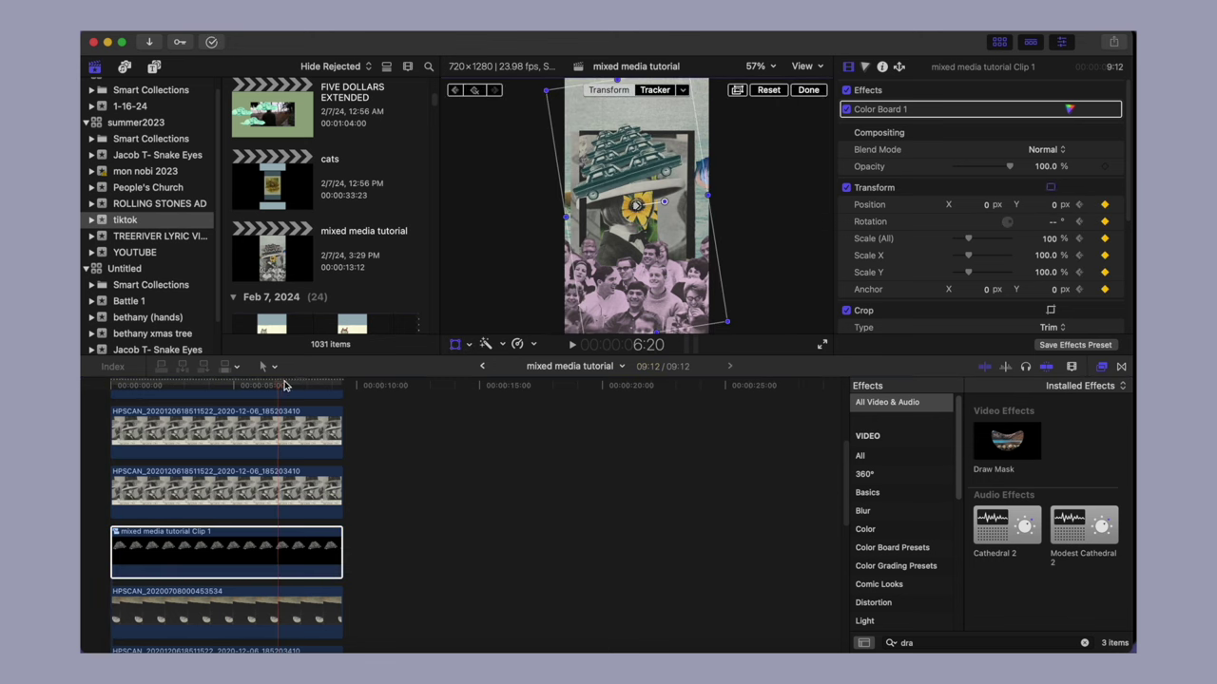
Toggle the lower photo clips off and on to identify the layer with the cut-out background.
scroll(148, 505, "down", 3)
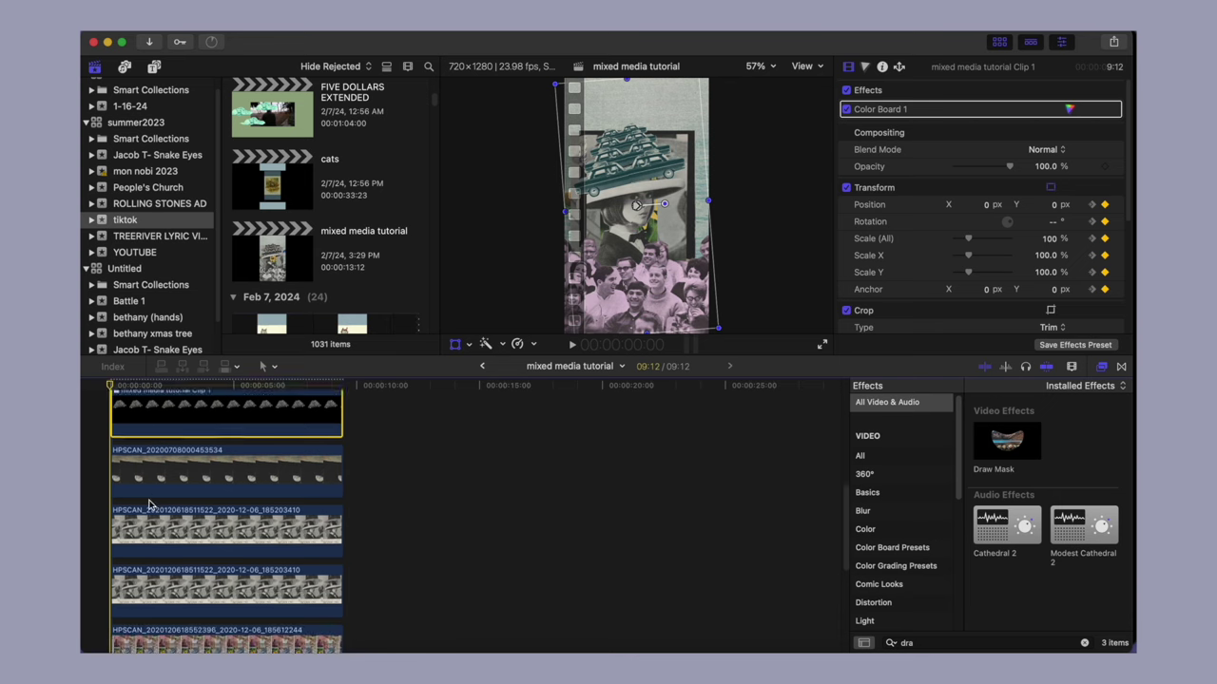
scroll(149, 504, "down", 1)
left_click(162, 545)
key("v")
key("v")
scroll(163, 546, "down", 2)
left_click(163, 583)
key("v")
key("v")
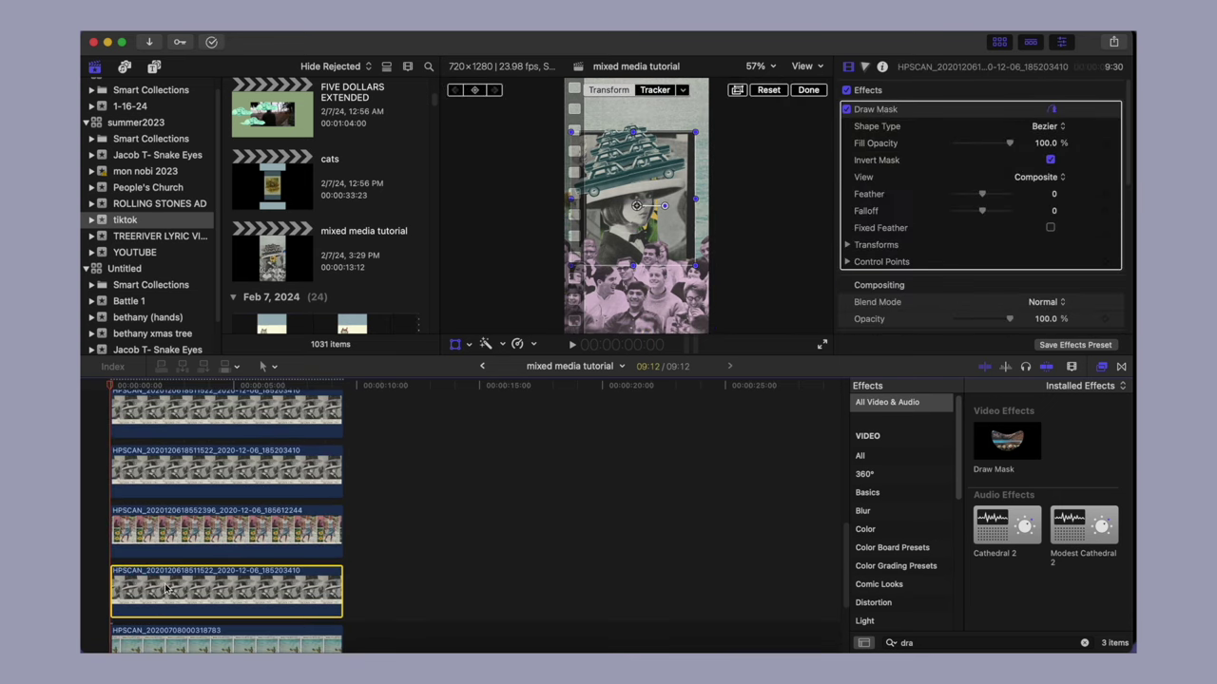
Keyframe the lowest photo clip's scale from 100% near 1:12 down to a smaller size near 7:10.
left_click(179, 387)
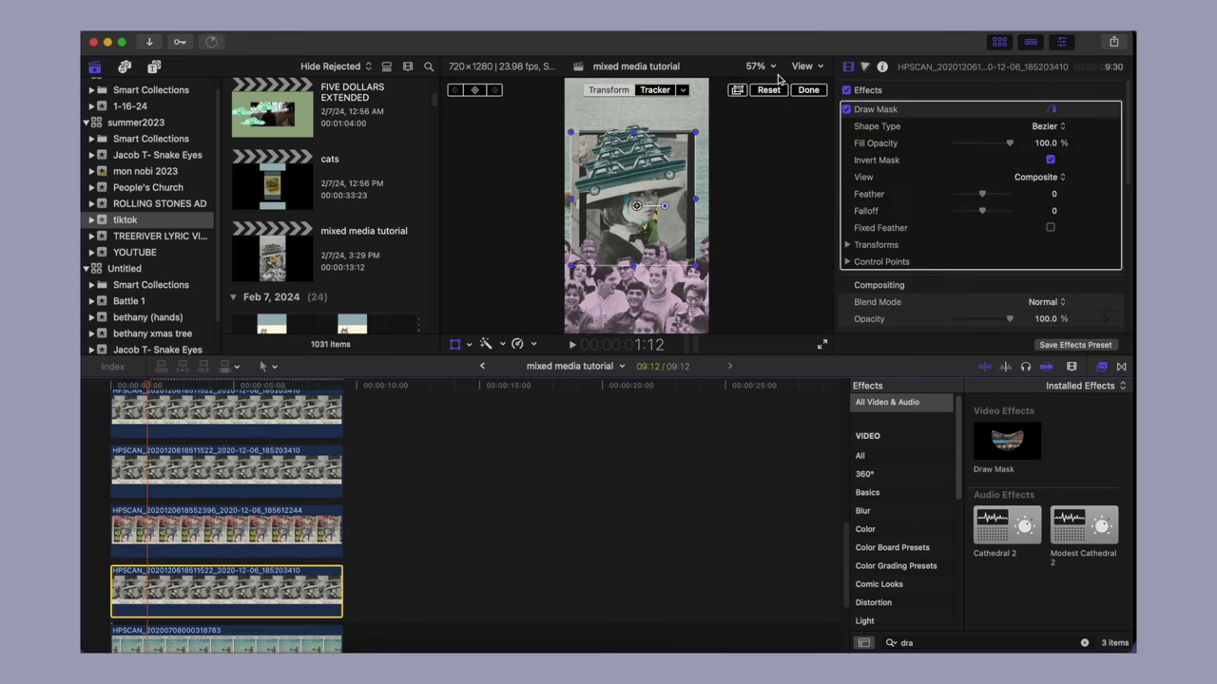
scroll(989, 190, "down", 5)
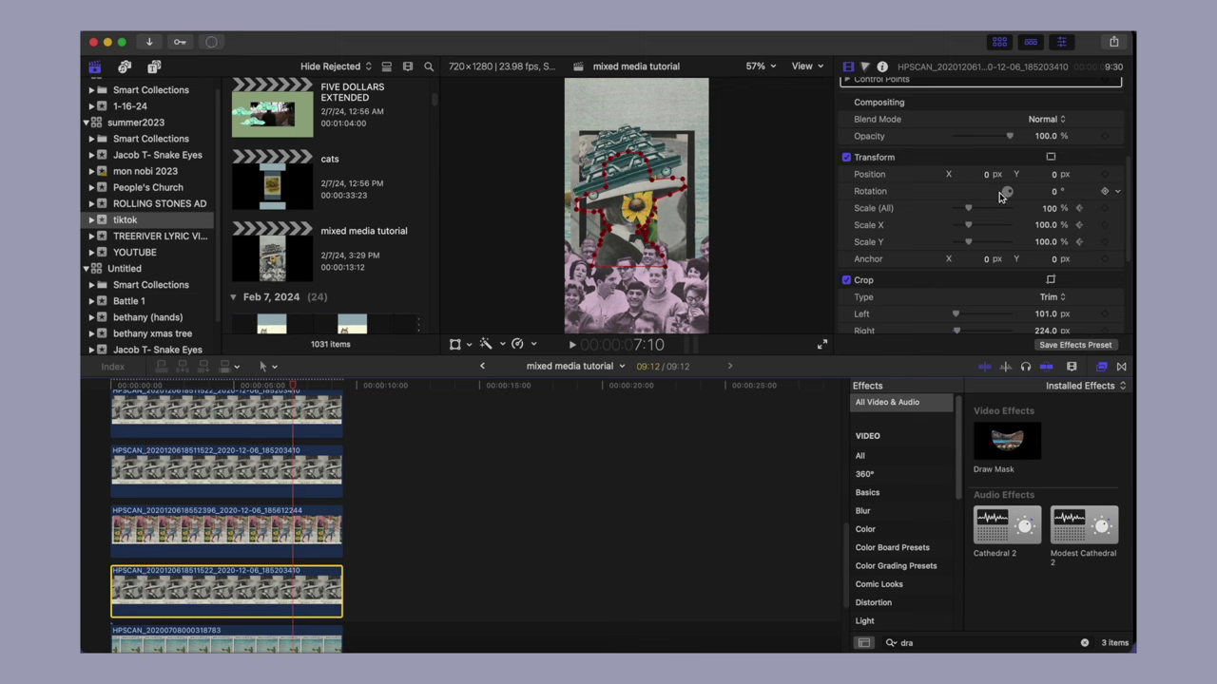
left_click_drag(968, 208, 961, 210)
left_click_drag(291, 387, 167, 392)
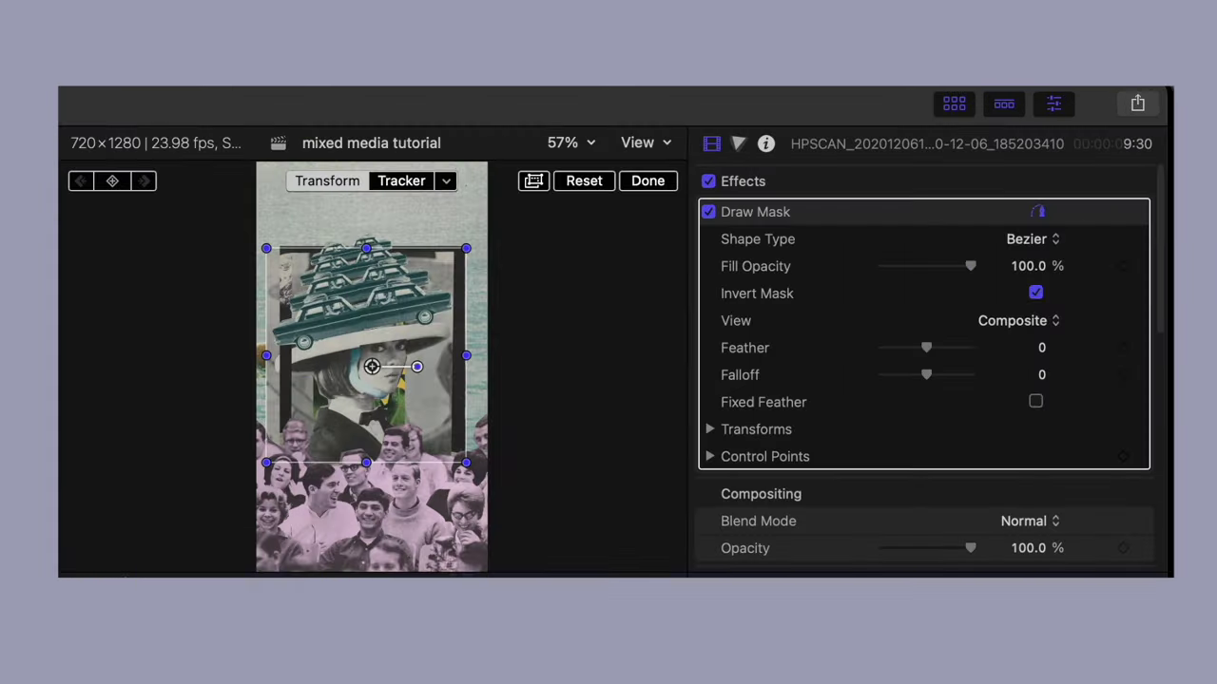
left_click(648, 180)
scroll(883, 374, "down", 8)
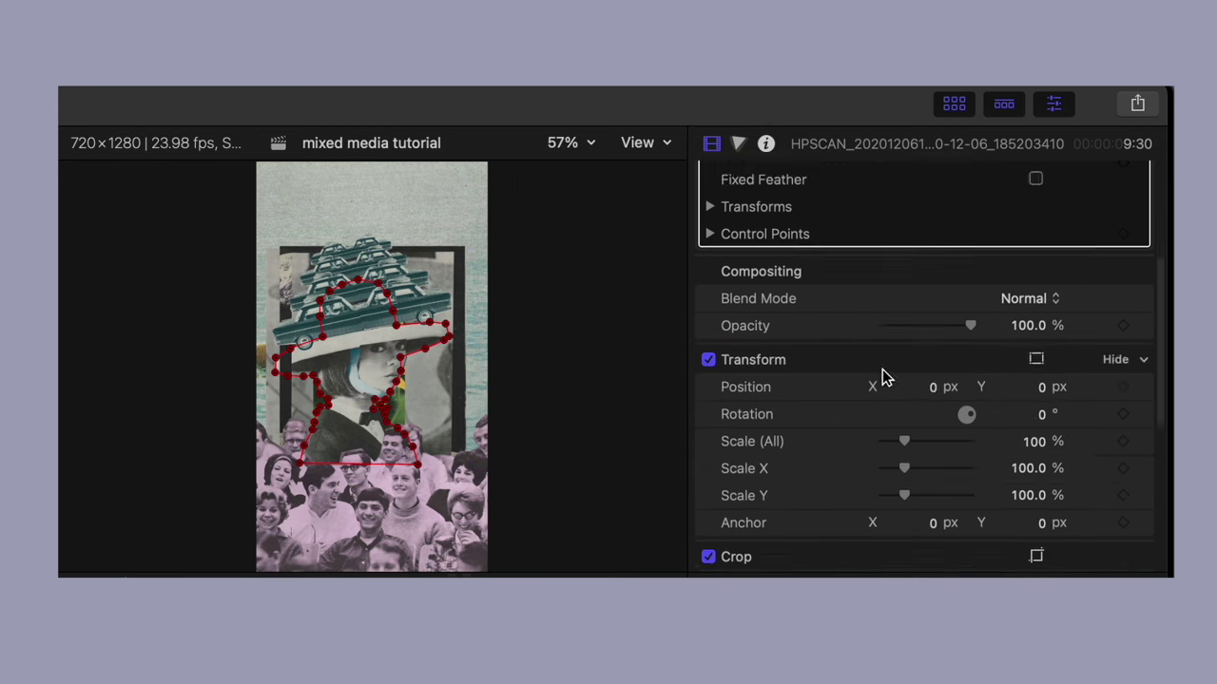
key("space")
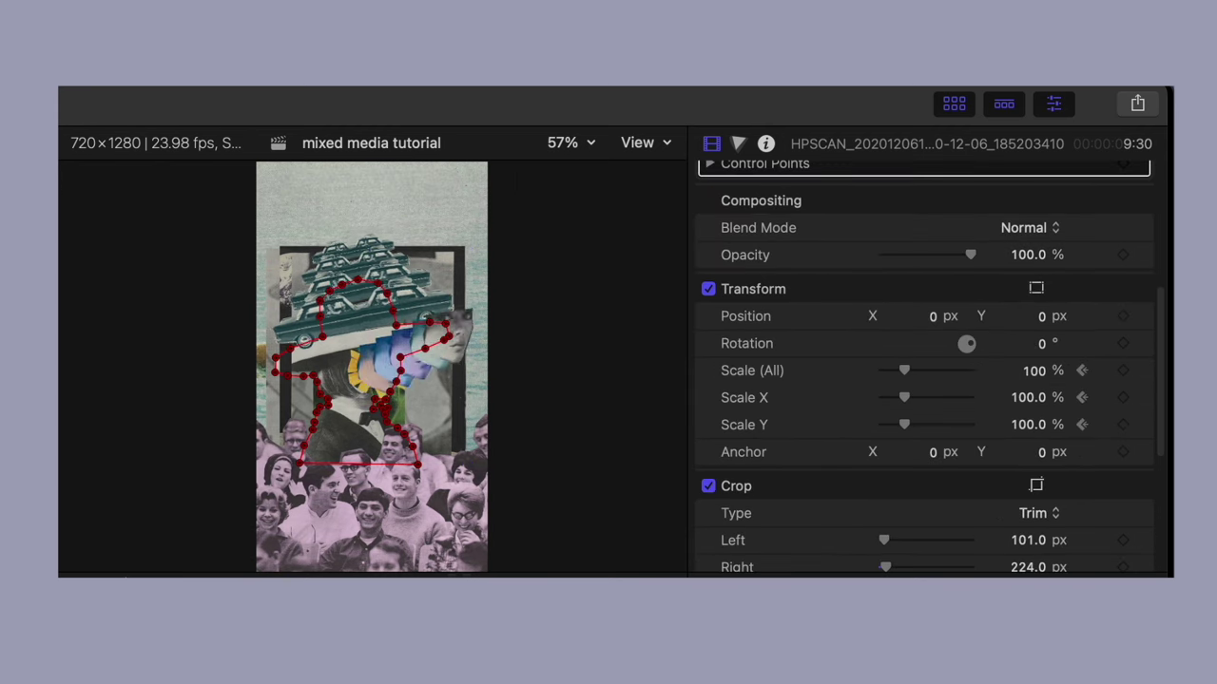
left_click_drag(940, 371, 887, 373)
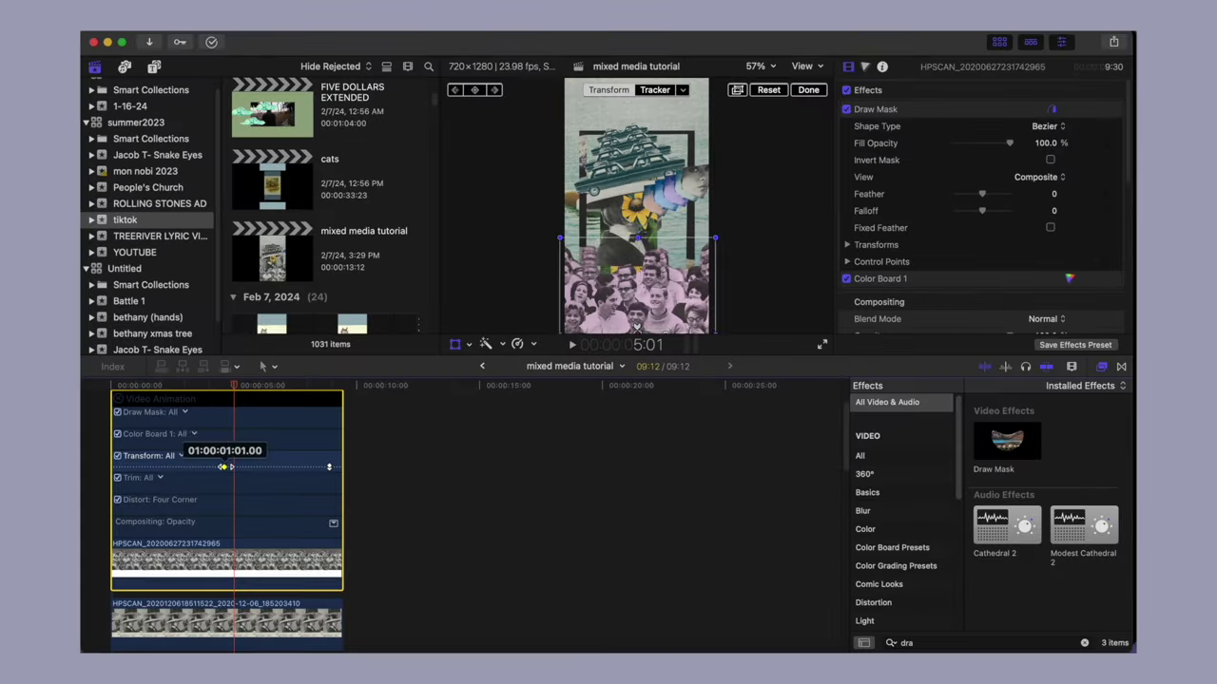
Shift the crowd copy's transform keyframe slightly later and tint its midtones pink.
left_click_drag(223, 466, 230, 467)
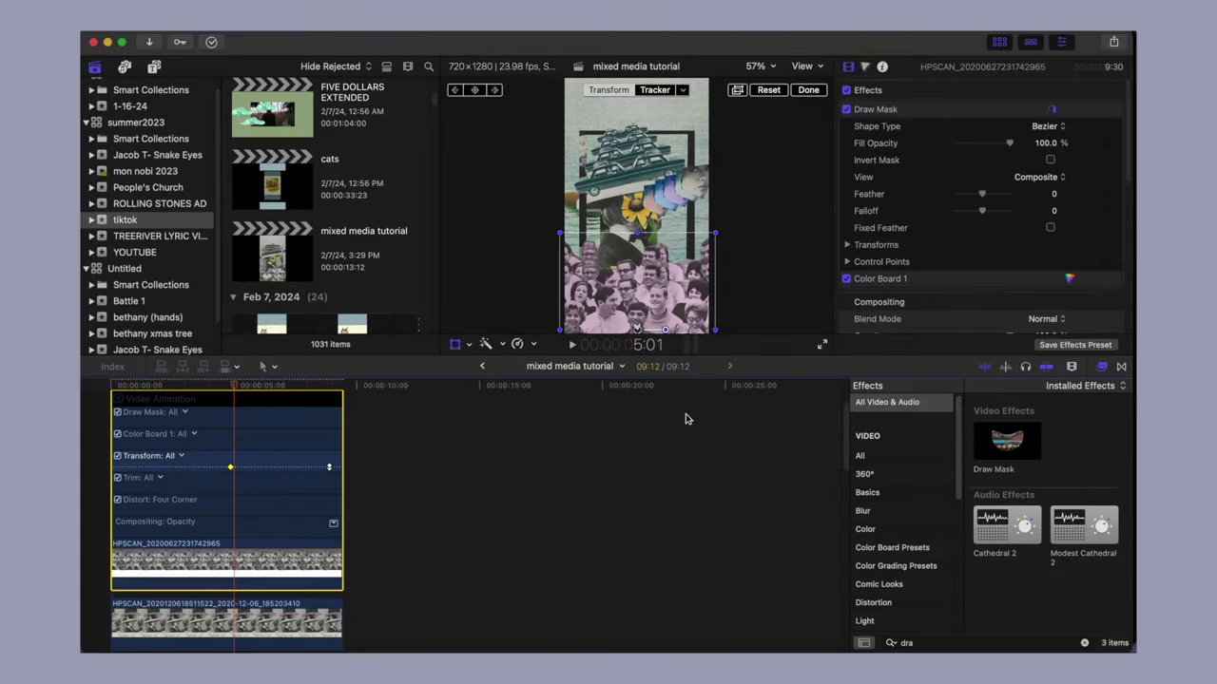
left_click(1070, 280)
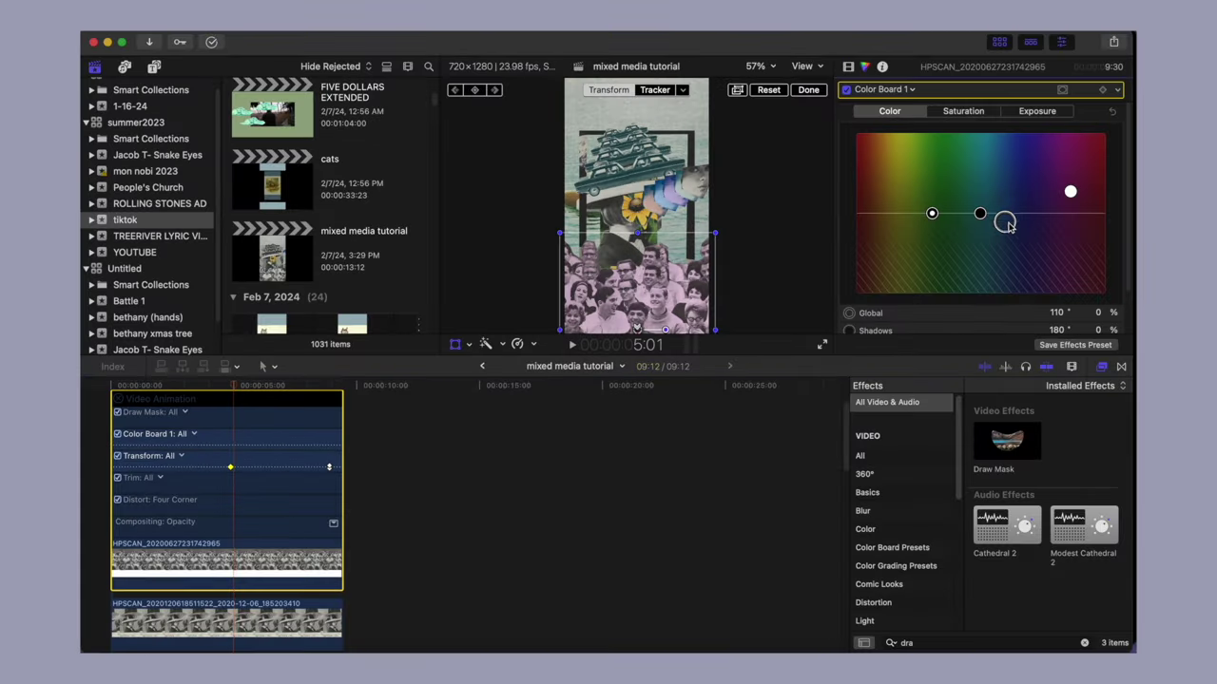
left_click(119, 400)
Duplicate the pink crowd clip and shift the copy's first transform keyframe to near 5:09 to stagger its motion.
left_click_drag(204, 562, 201, 594)
right_click(201, 571)
left_click(228, 530)
left_click(231, 468)
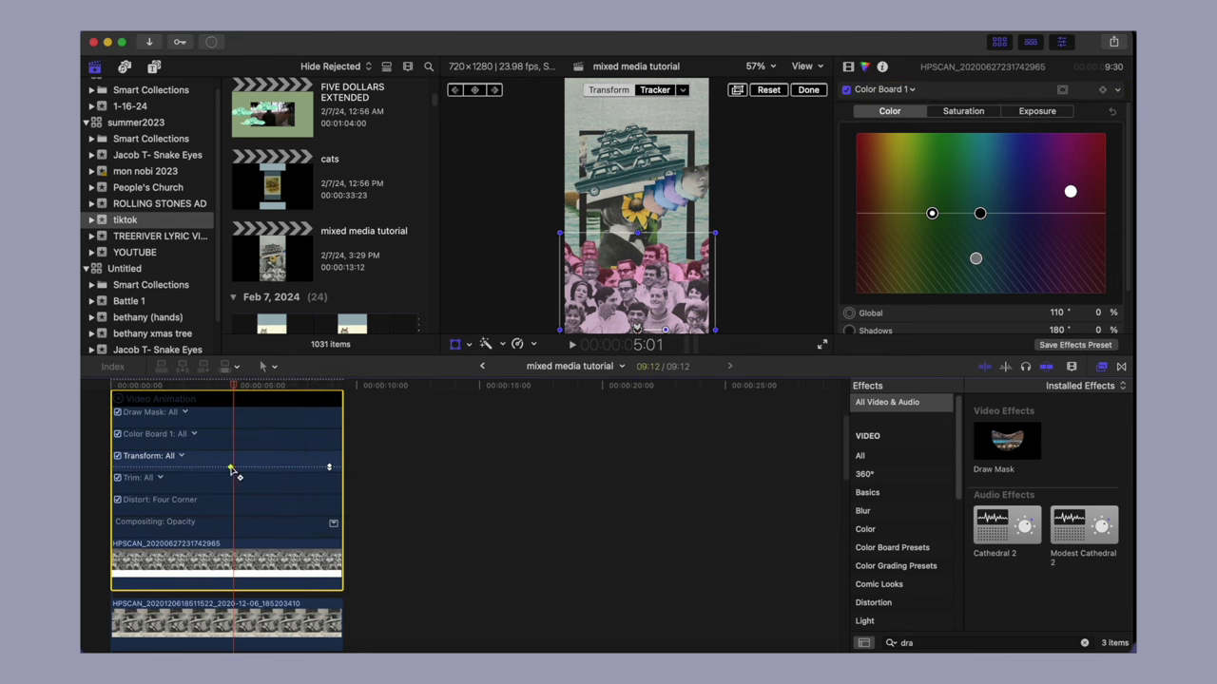
left_click_drag(231, 467, 260, 467)
mouse_move(236, 386)
left_mouse_down()
mouse_move(284, 397)
mouse_move(243, 397)
left_mouse_up()
left_click_drag(261, 467, 246, 465)
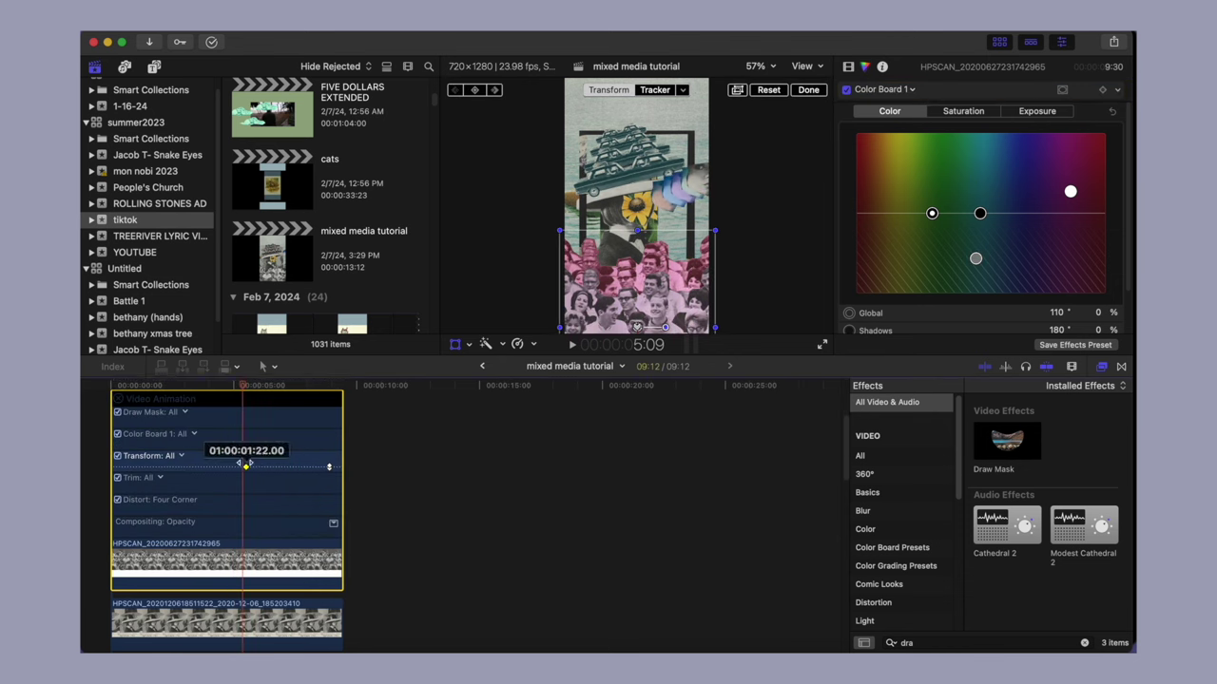
Set the new crowd copy's shadow tint to 296° at -83%, darken its midtone exposure and hide the clips' video animation.
left_click_drag(980, 213, 1062, 282)
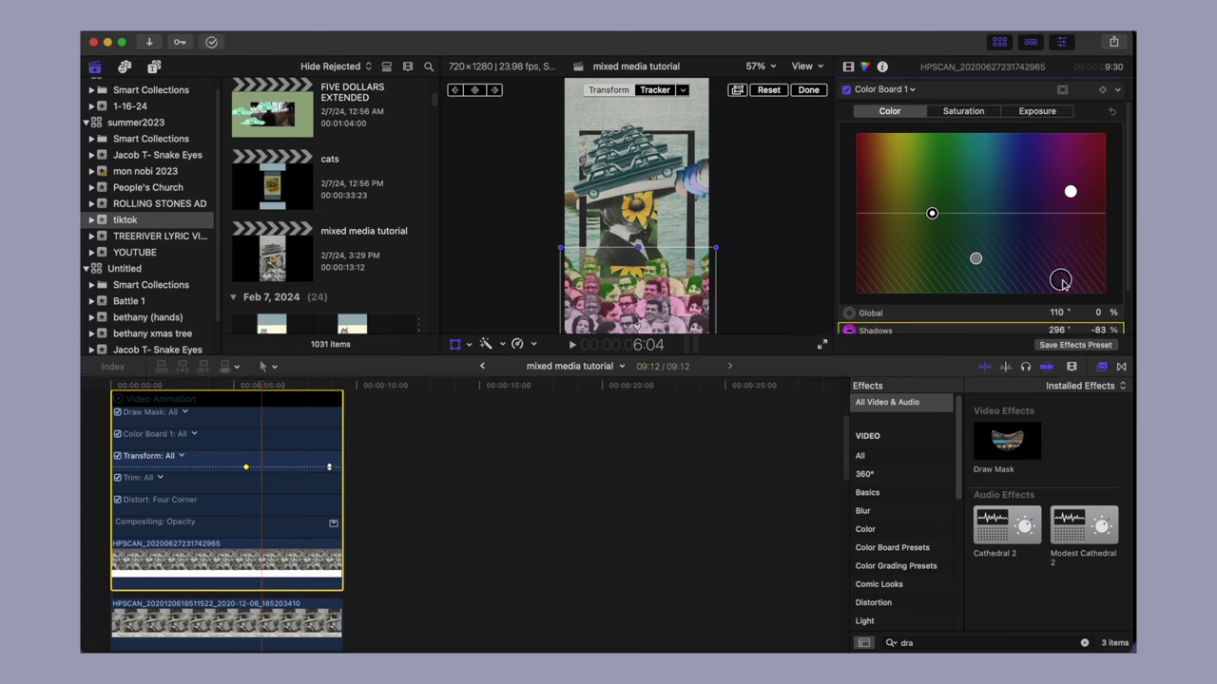
left_click(1013, 111)
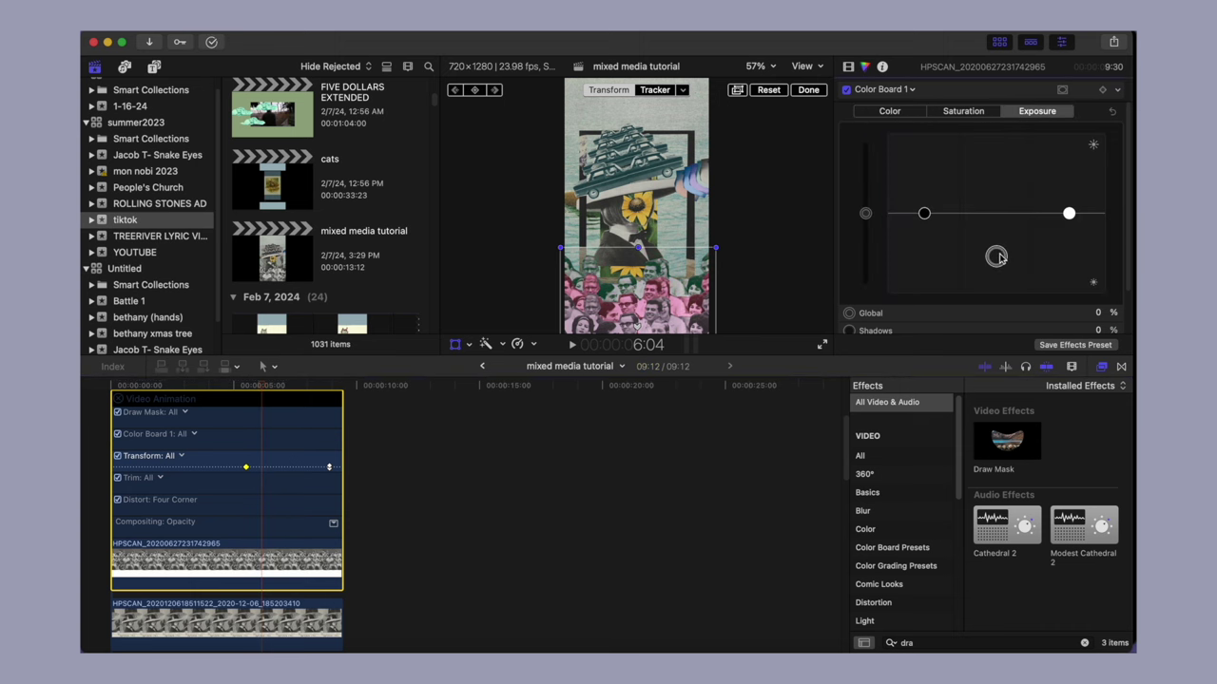
left_click(273, 387)
left_click_drag(276, 411, 111, 439)
key("ctrl+v")
Play the collage animation back and forth to review the motion of all layers.
key("space")
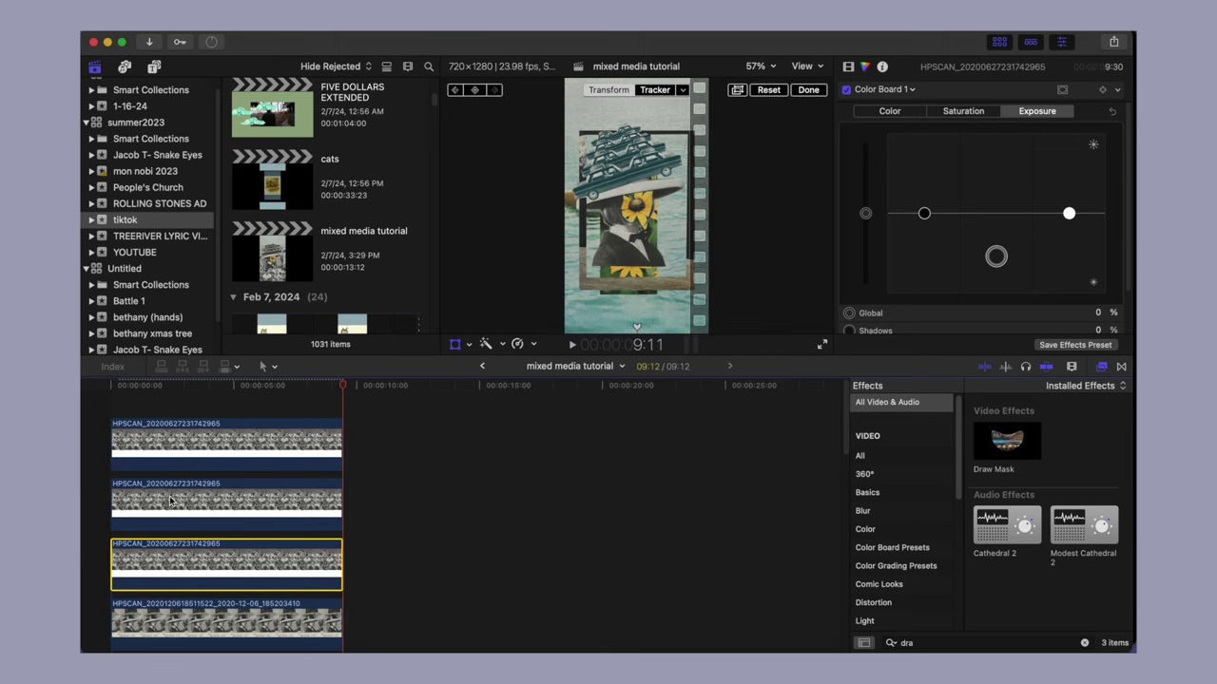
key("j")
key("j")
key("j")
key("k")
key("l")
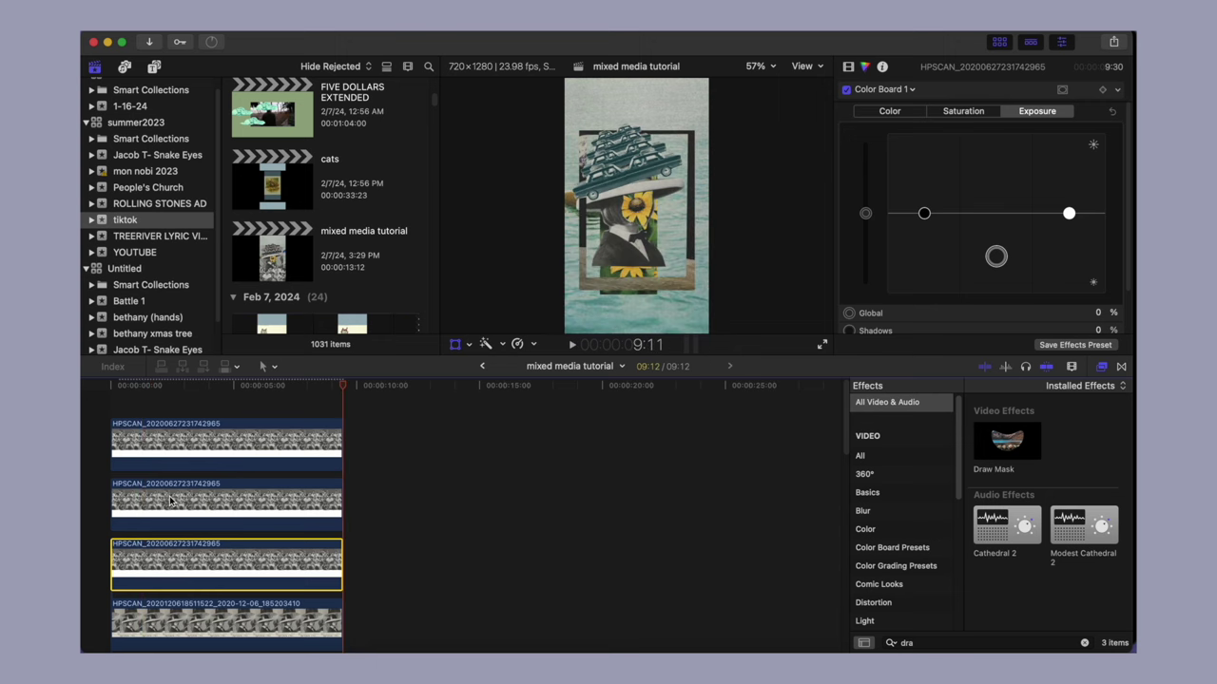
key("j")
key("j")
key("j")
key("j")
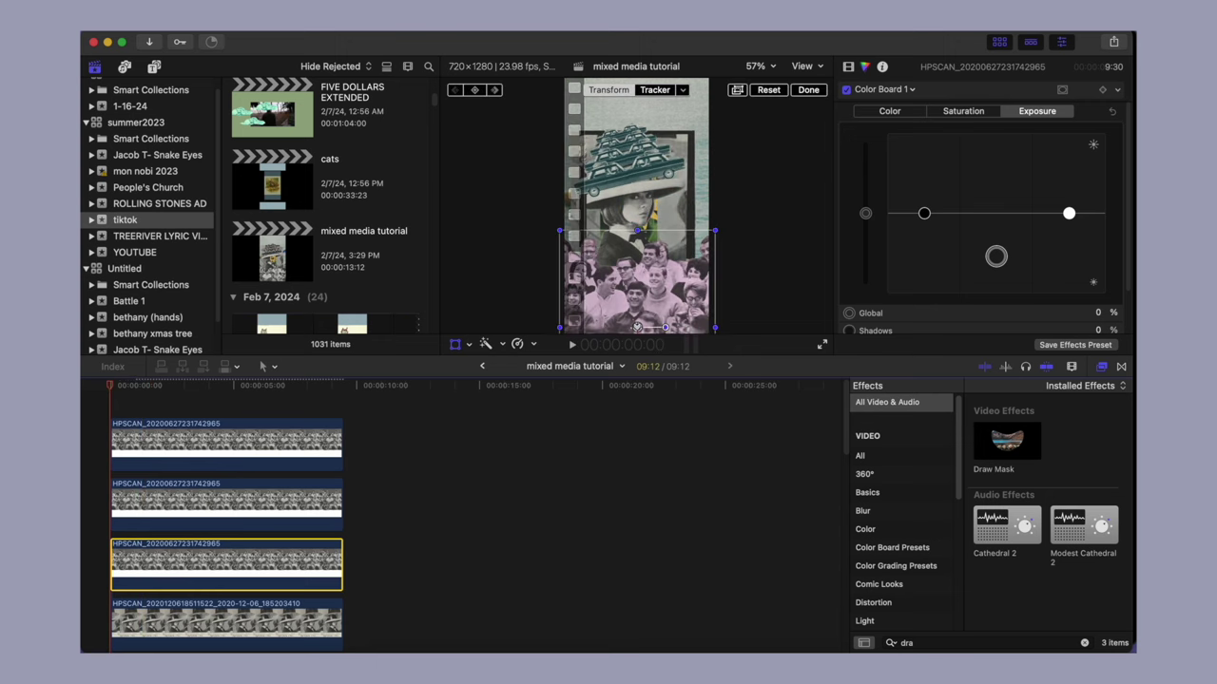
Select all the collage clips in the timeline and combine them into one new compound clip.
scroll(264, 533, "down", 2)
left_click(263, 385)
key("super+minus")
scroll(253, 473, "down", 8)
left_click_drag(305, 561, 142, 403)
right_click(178, 426)
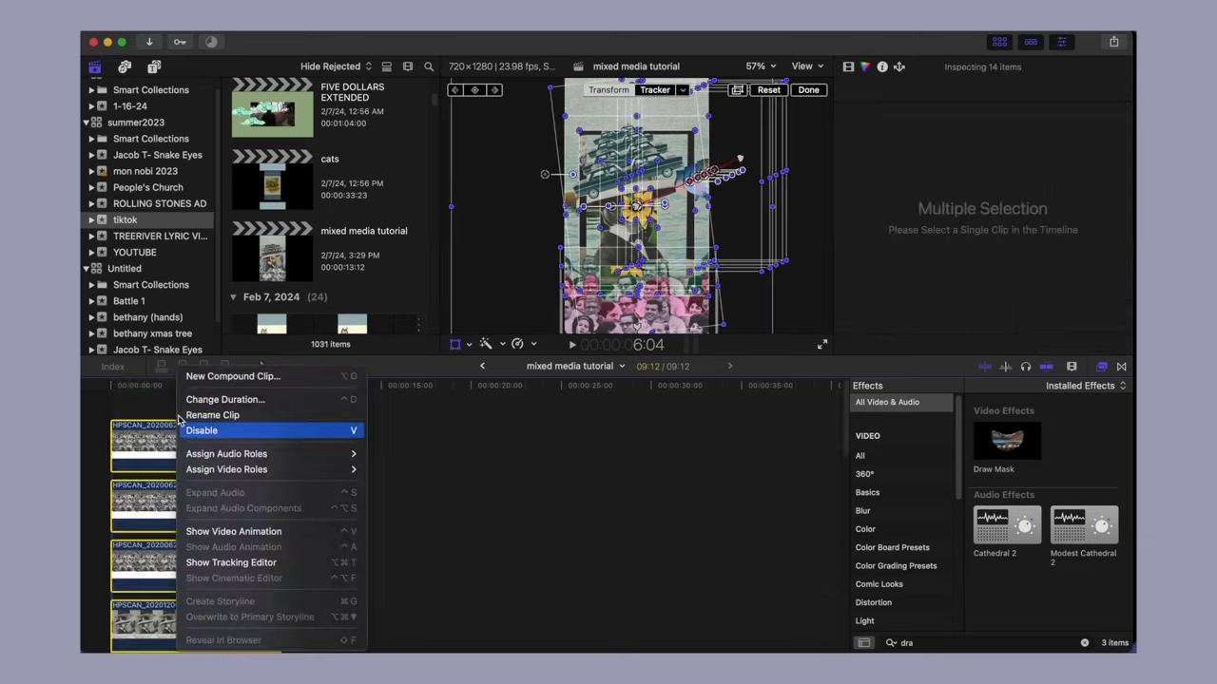
left_click(229, 376)
key("Return")
Speed the new compound clip up to 2x and play it back.
left_click(517, 344)
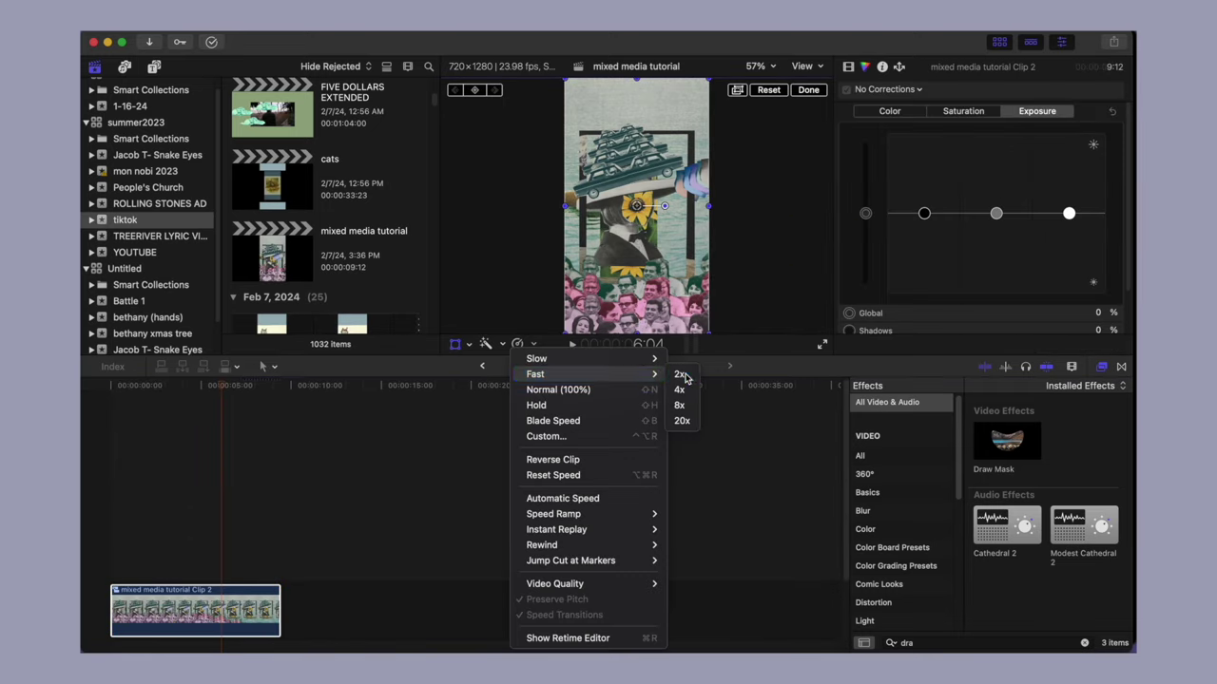
left_click(684, 375)
key("space")
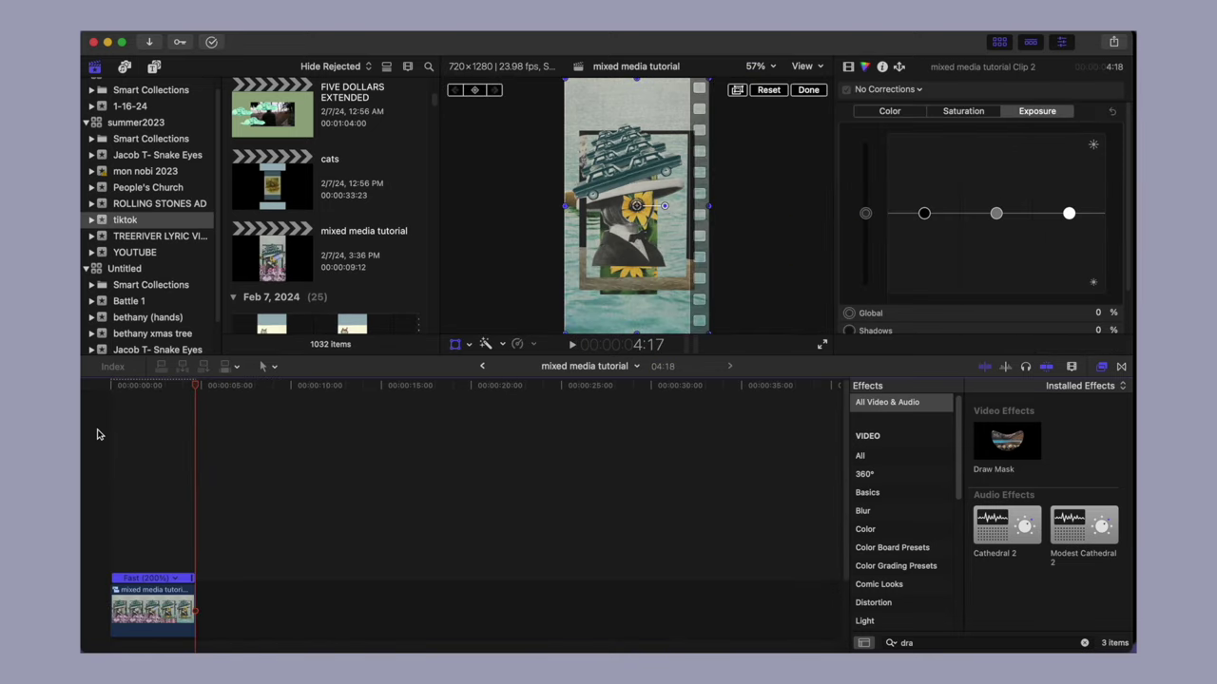
Set the compound clip's speed to 4x and play it from the beginning to review the faster pace.
left_click(154, 610)
left_click(532, 345)
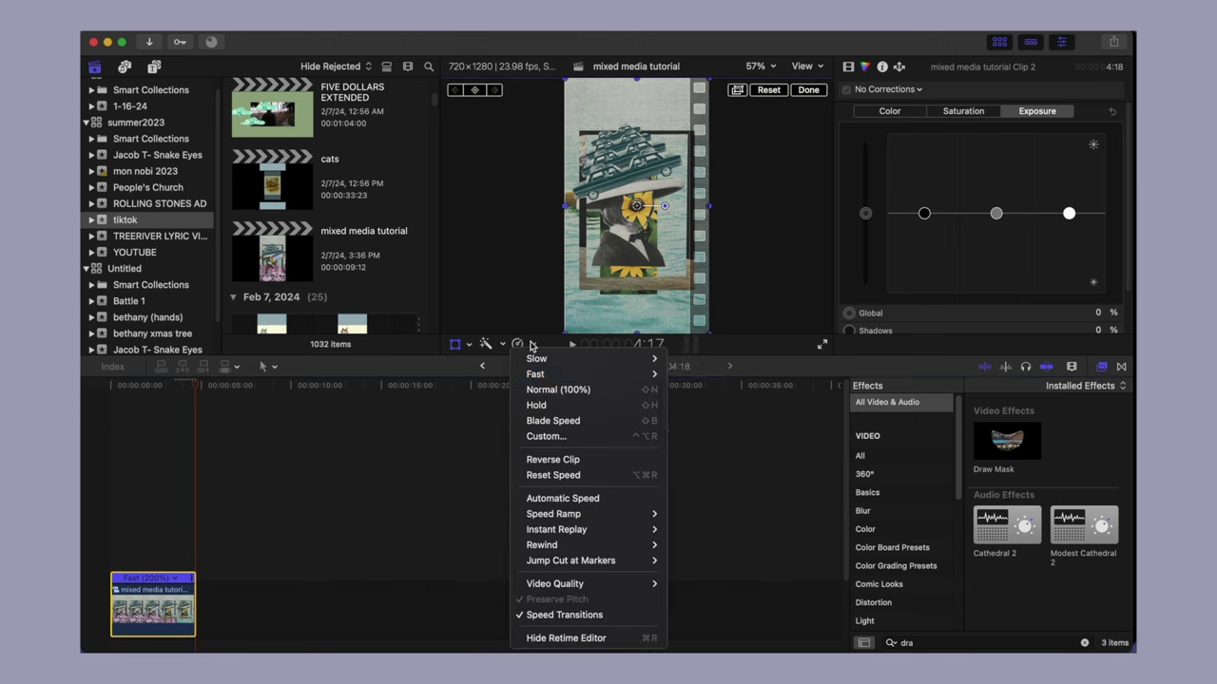
mouse_move(536, 375)
left_click(683, 390)
left_click(95, 444)
key("space")
left_click(92, 456)
key("space")
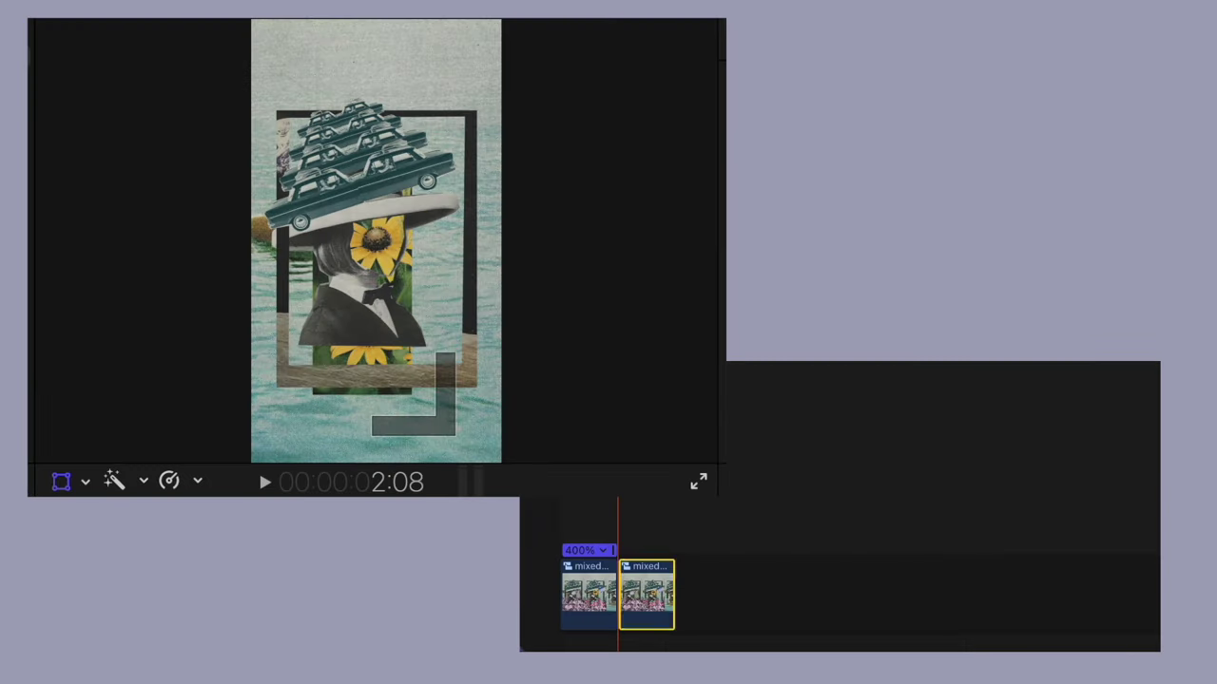
Reverse the second copy of the 4x compound clip and play the forward and reversed clips in sequence.
left_click(517, 344)
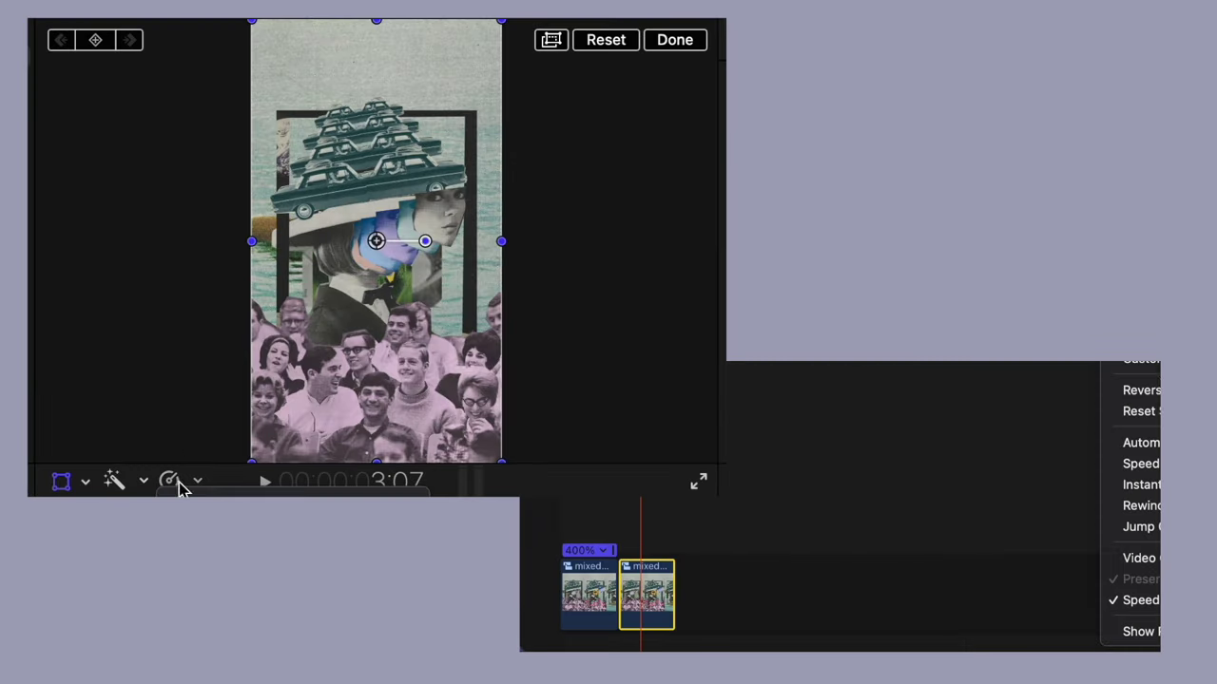
left_click(1141, 390)
left_click(562, 523)
key("space")
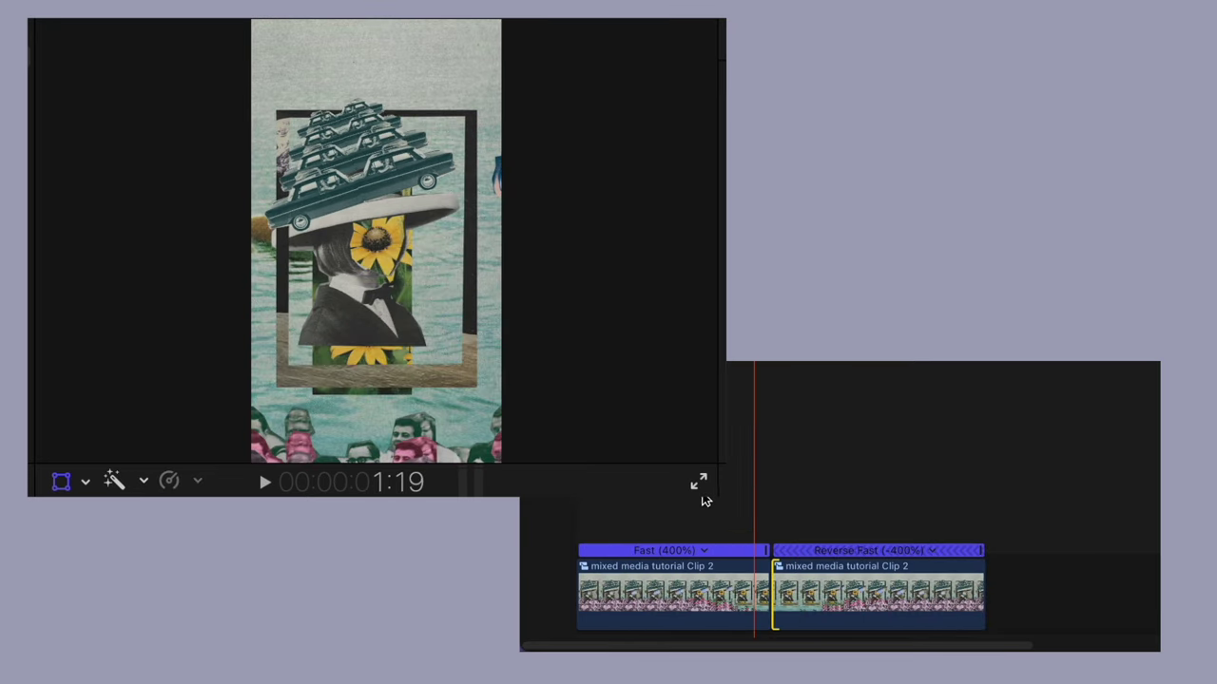
key("space")
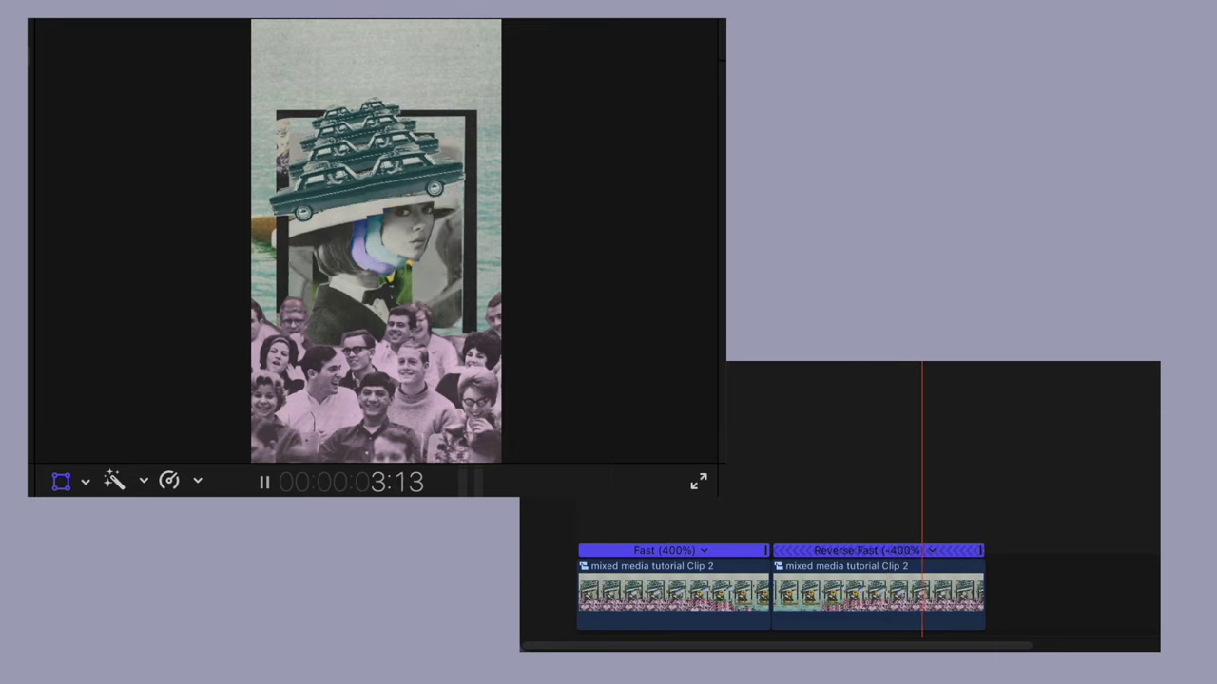